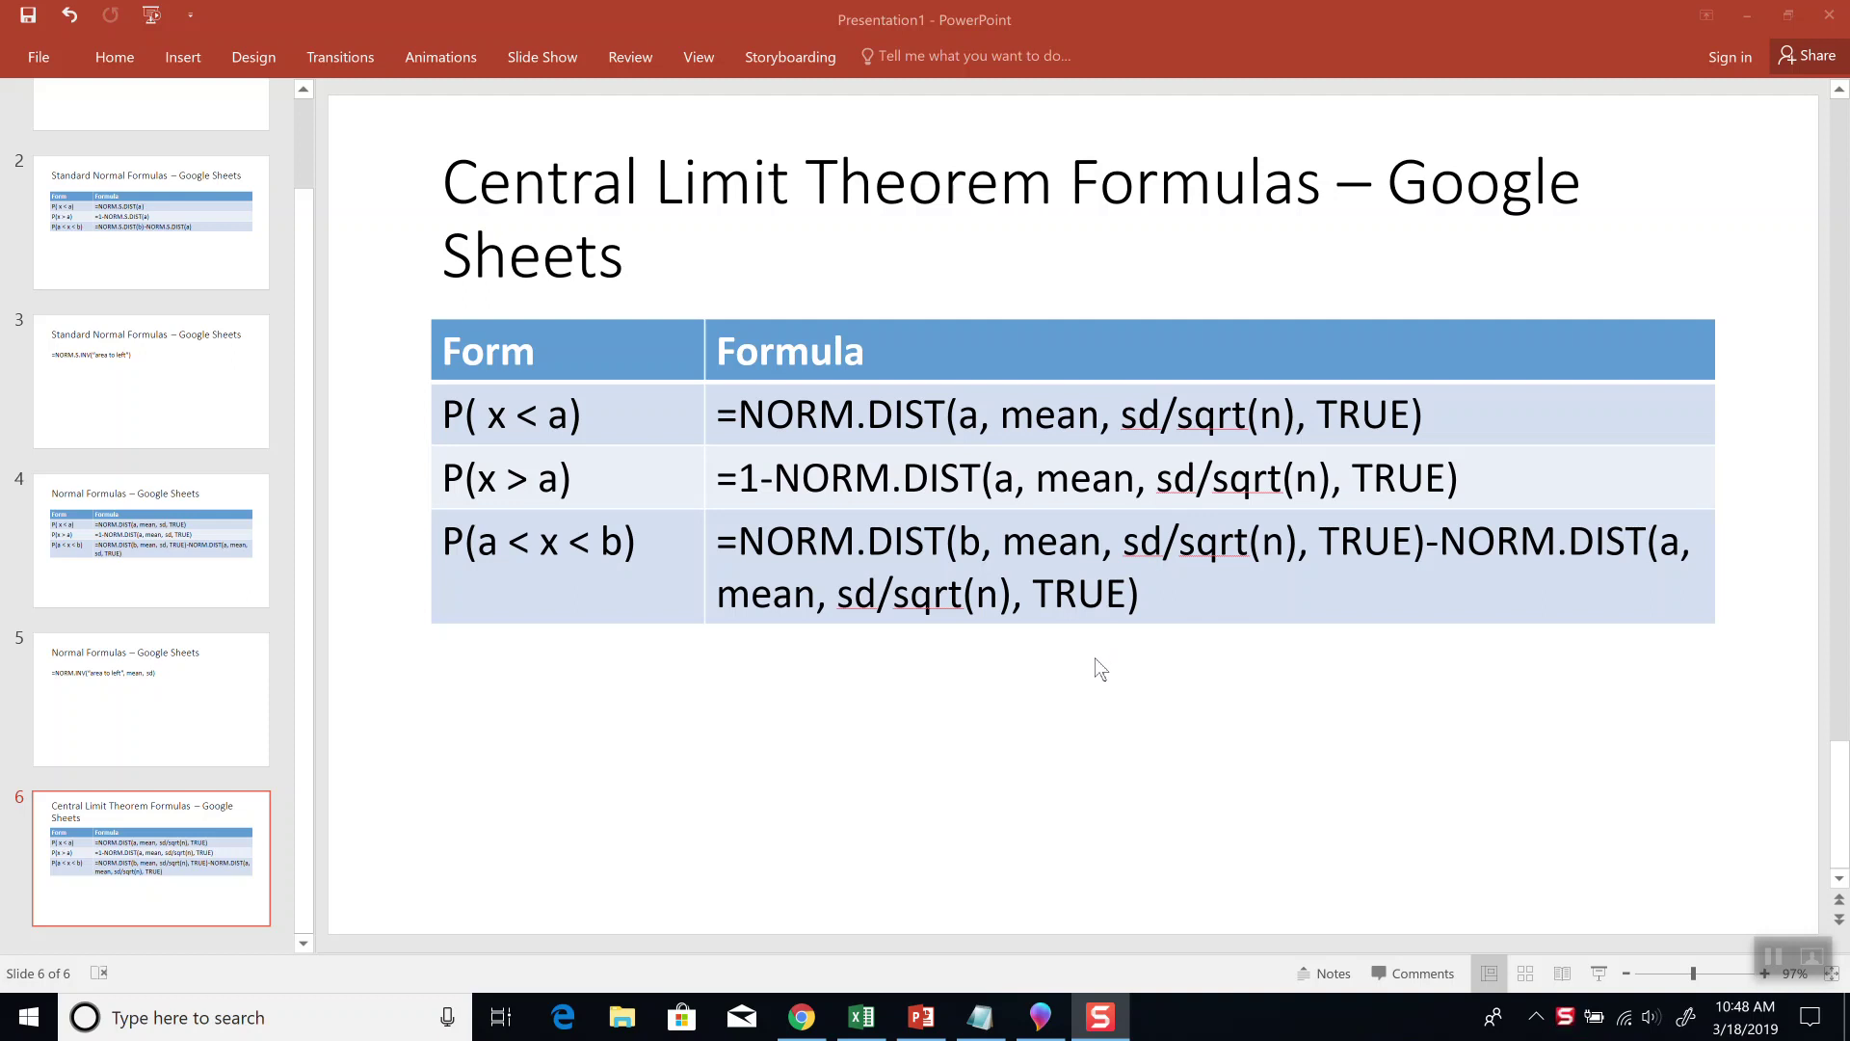
Step: Switch from the Central Limit Theorem slide to the Untitled Google Sheets spreadsheet
key("alt+Tab")
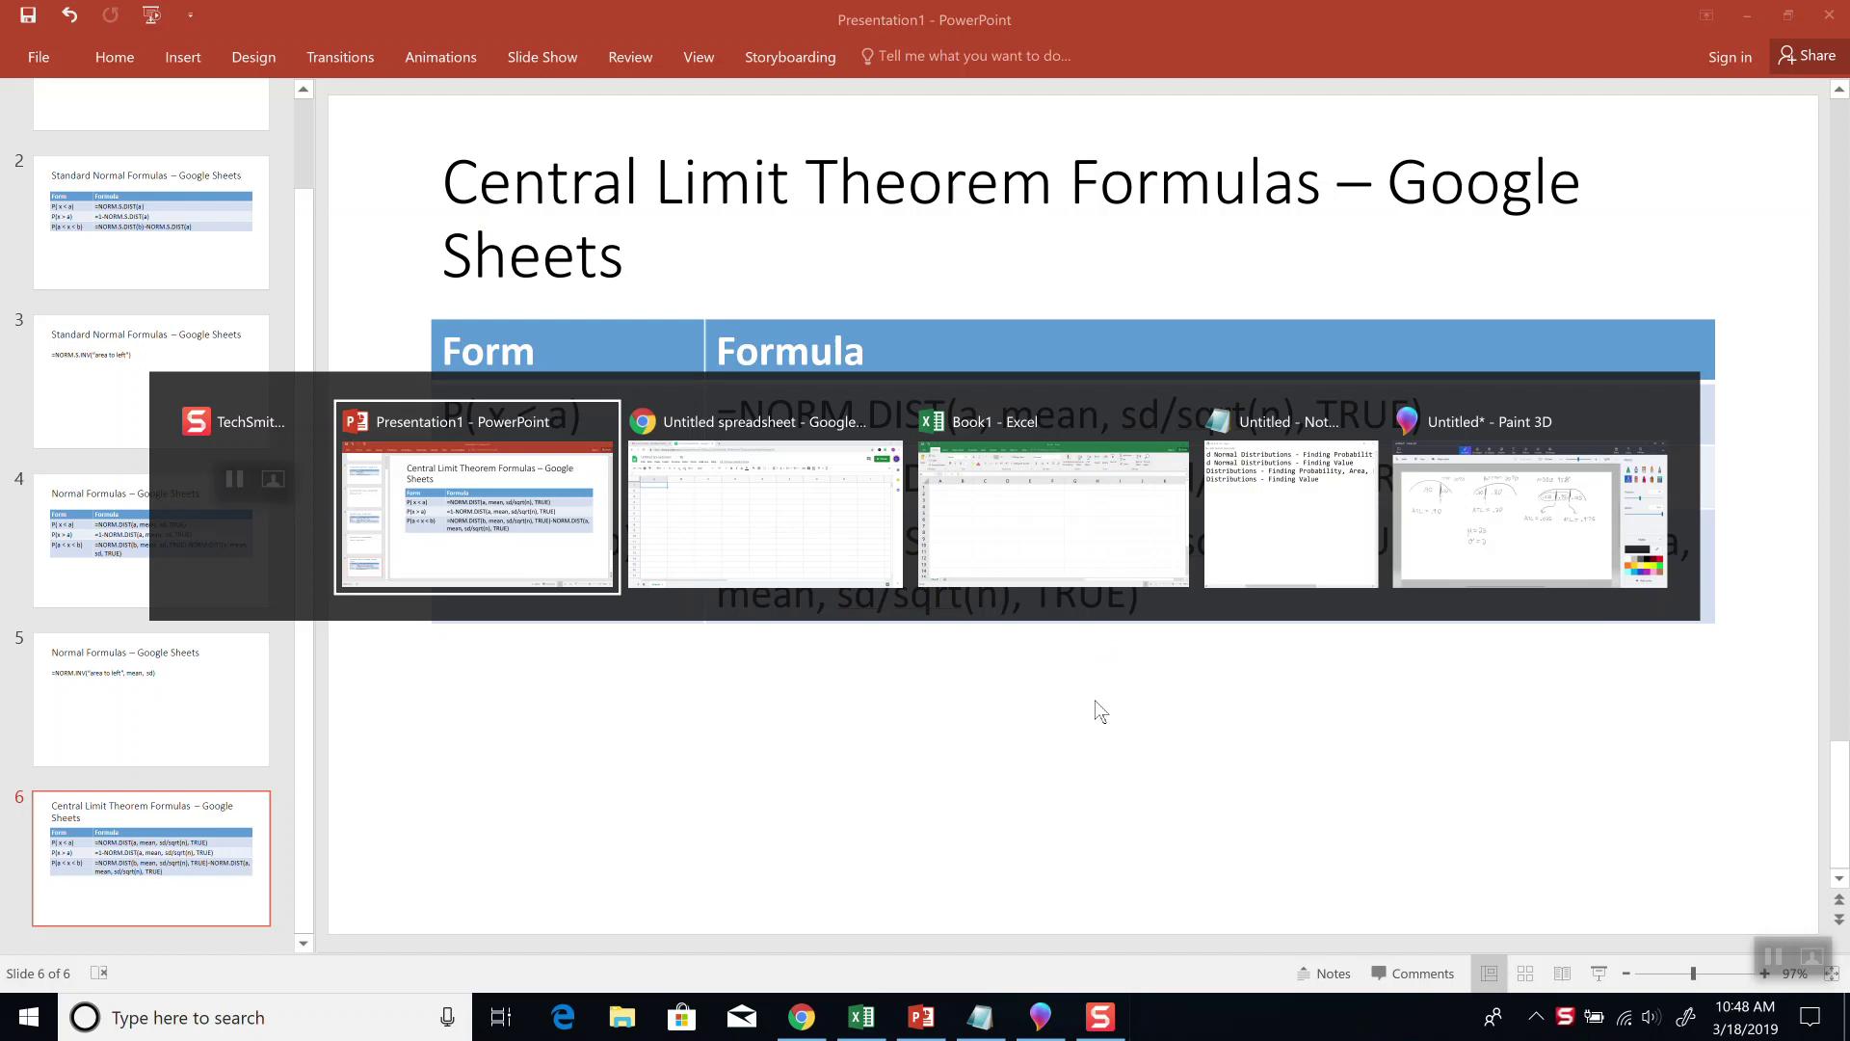
key("alt+Tab")
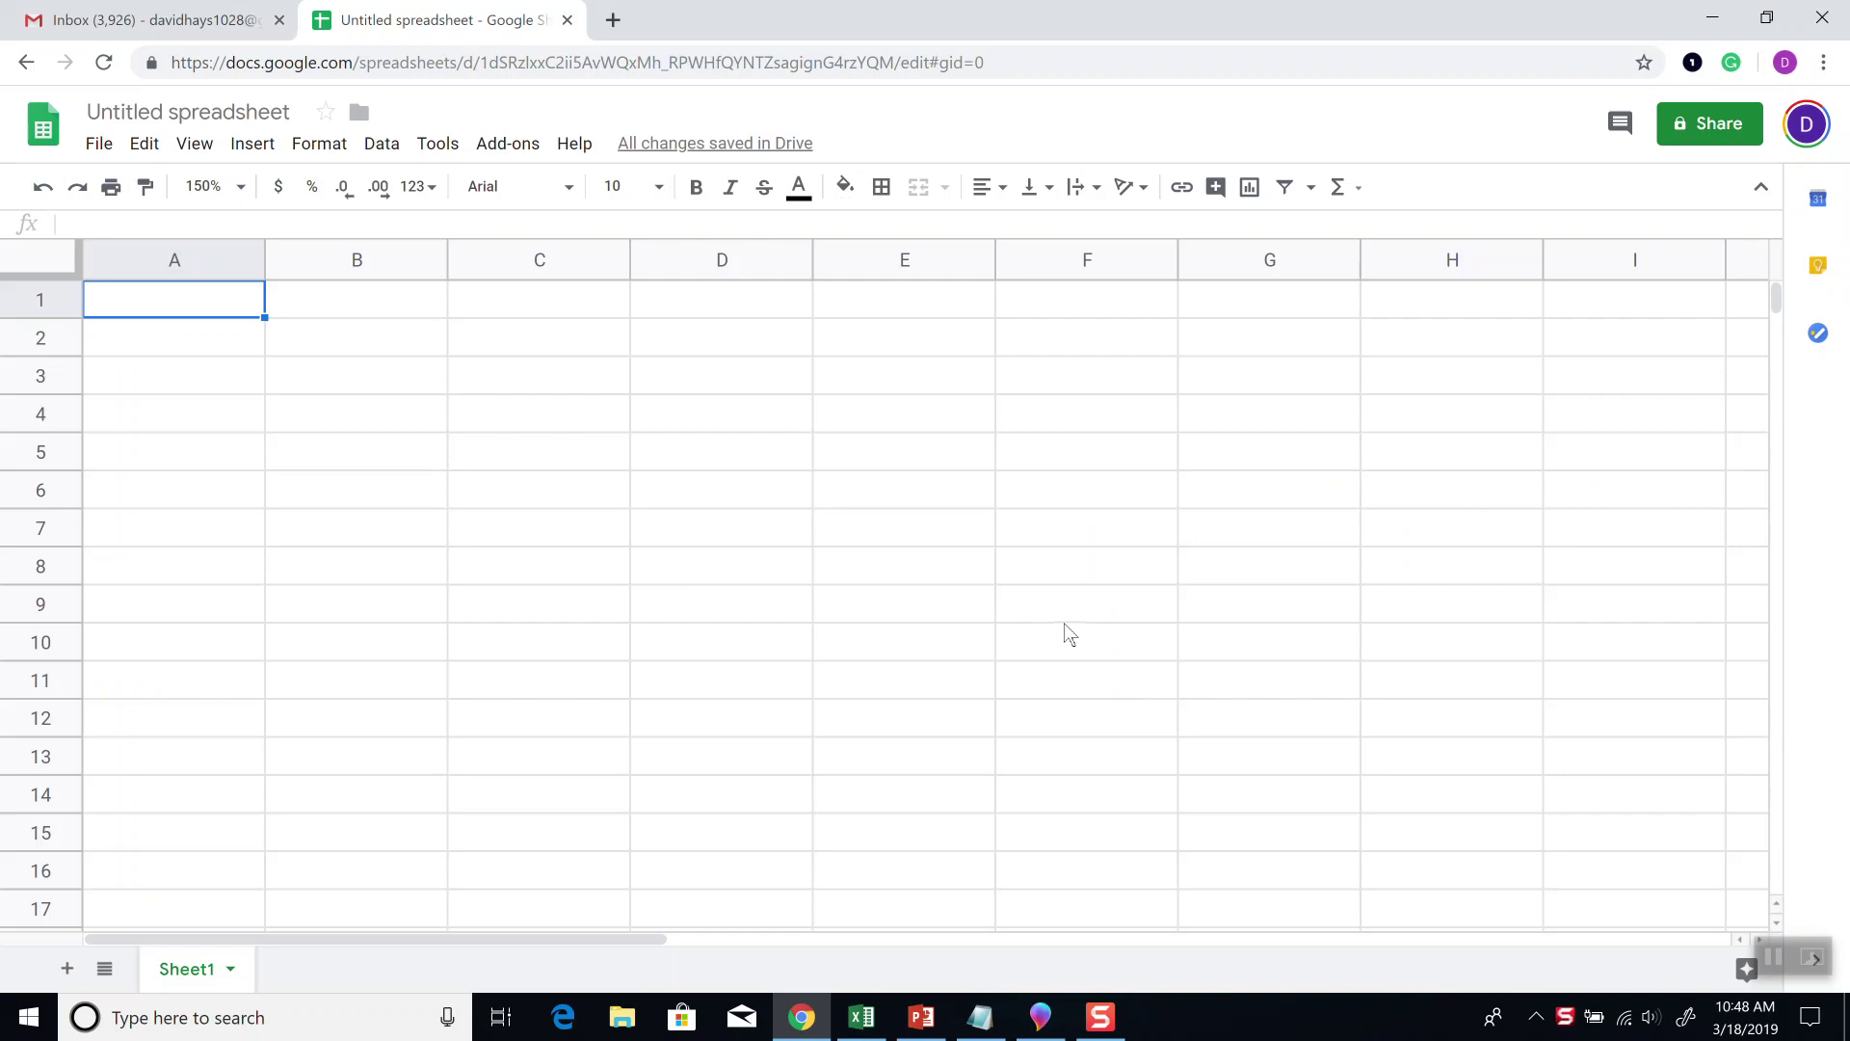
Step: Enter 'mean = 30, sd = 3, n = 20' in A1, then go back to the formulas slide
type("mean = 30")
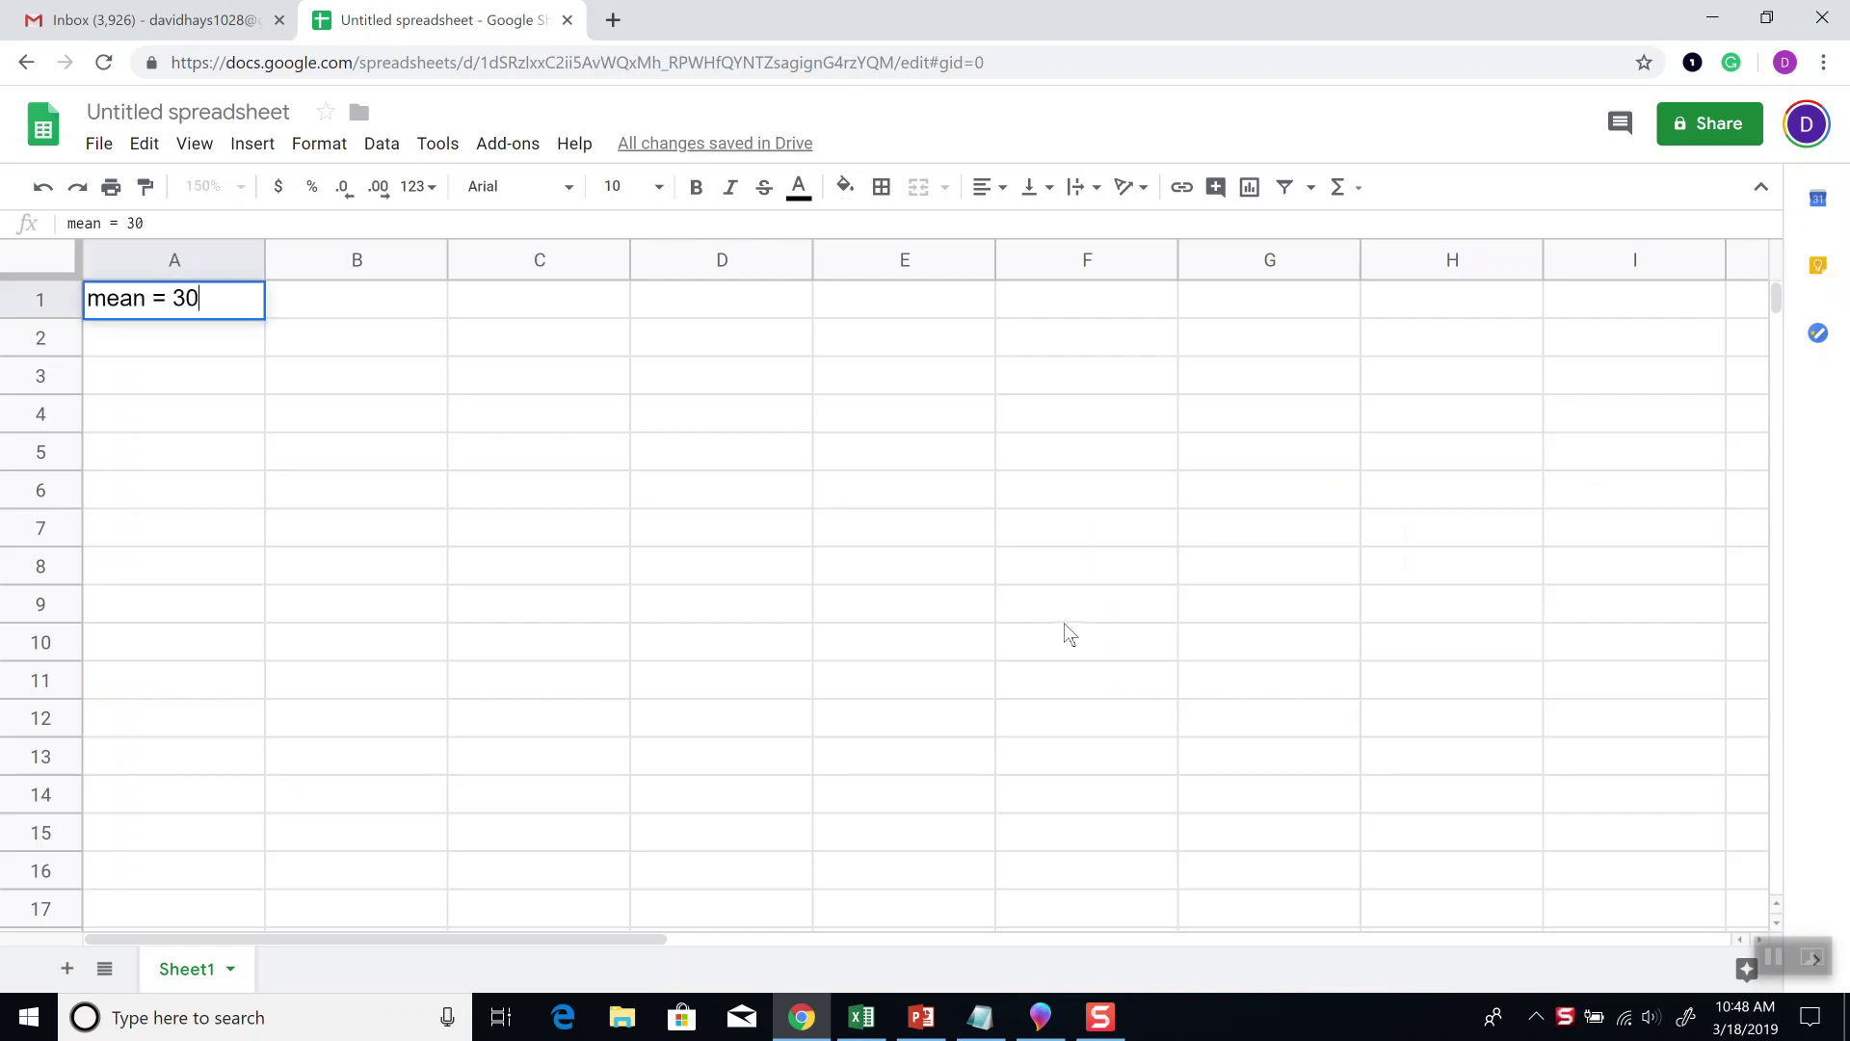
type(", sd = 3,")
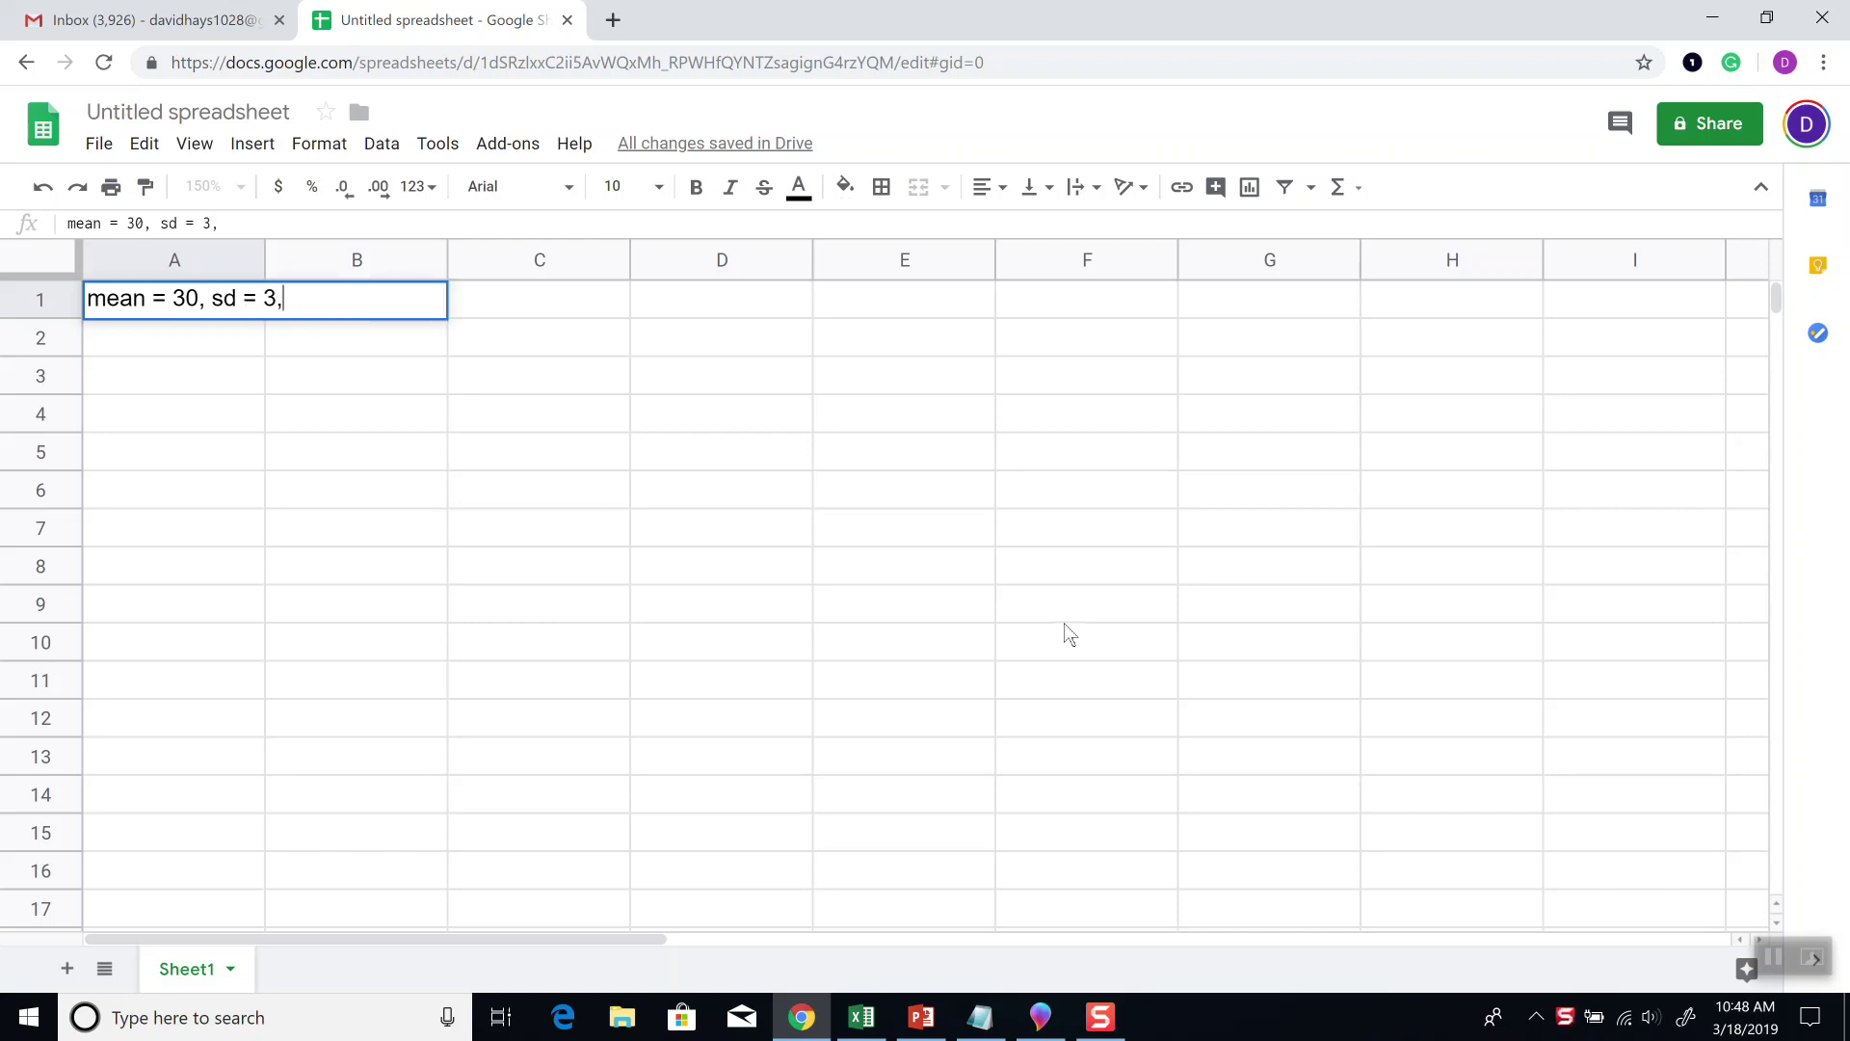
type(" n = 20")
key("Return")
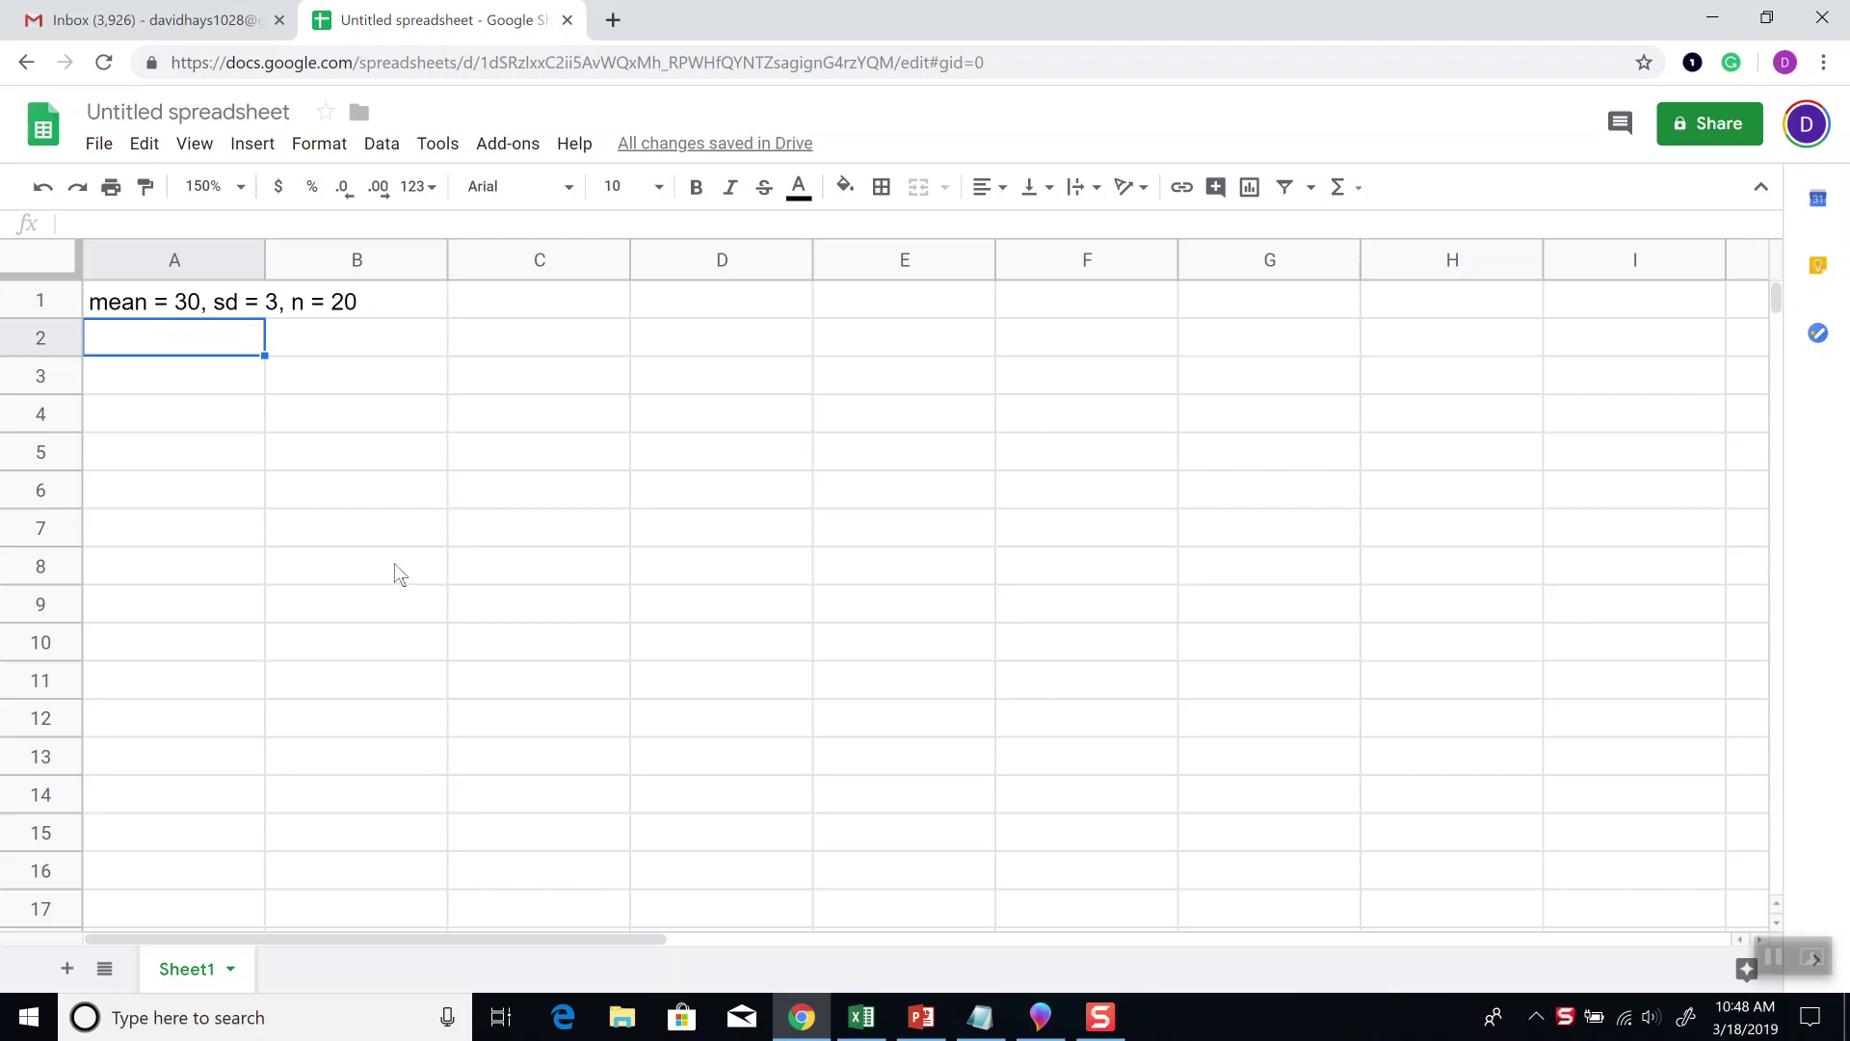
key("alt+Tab")
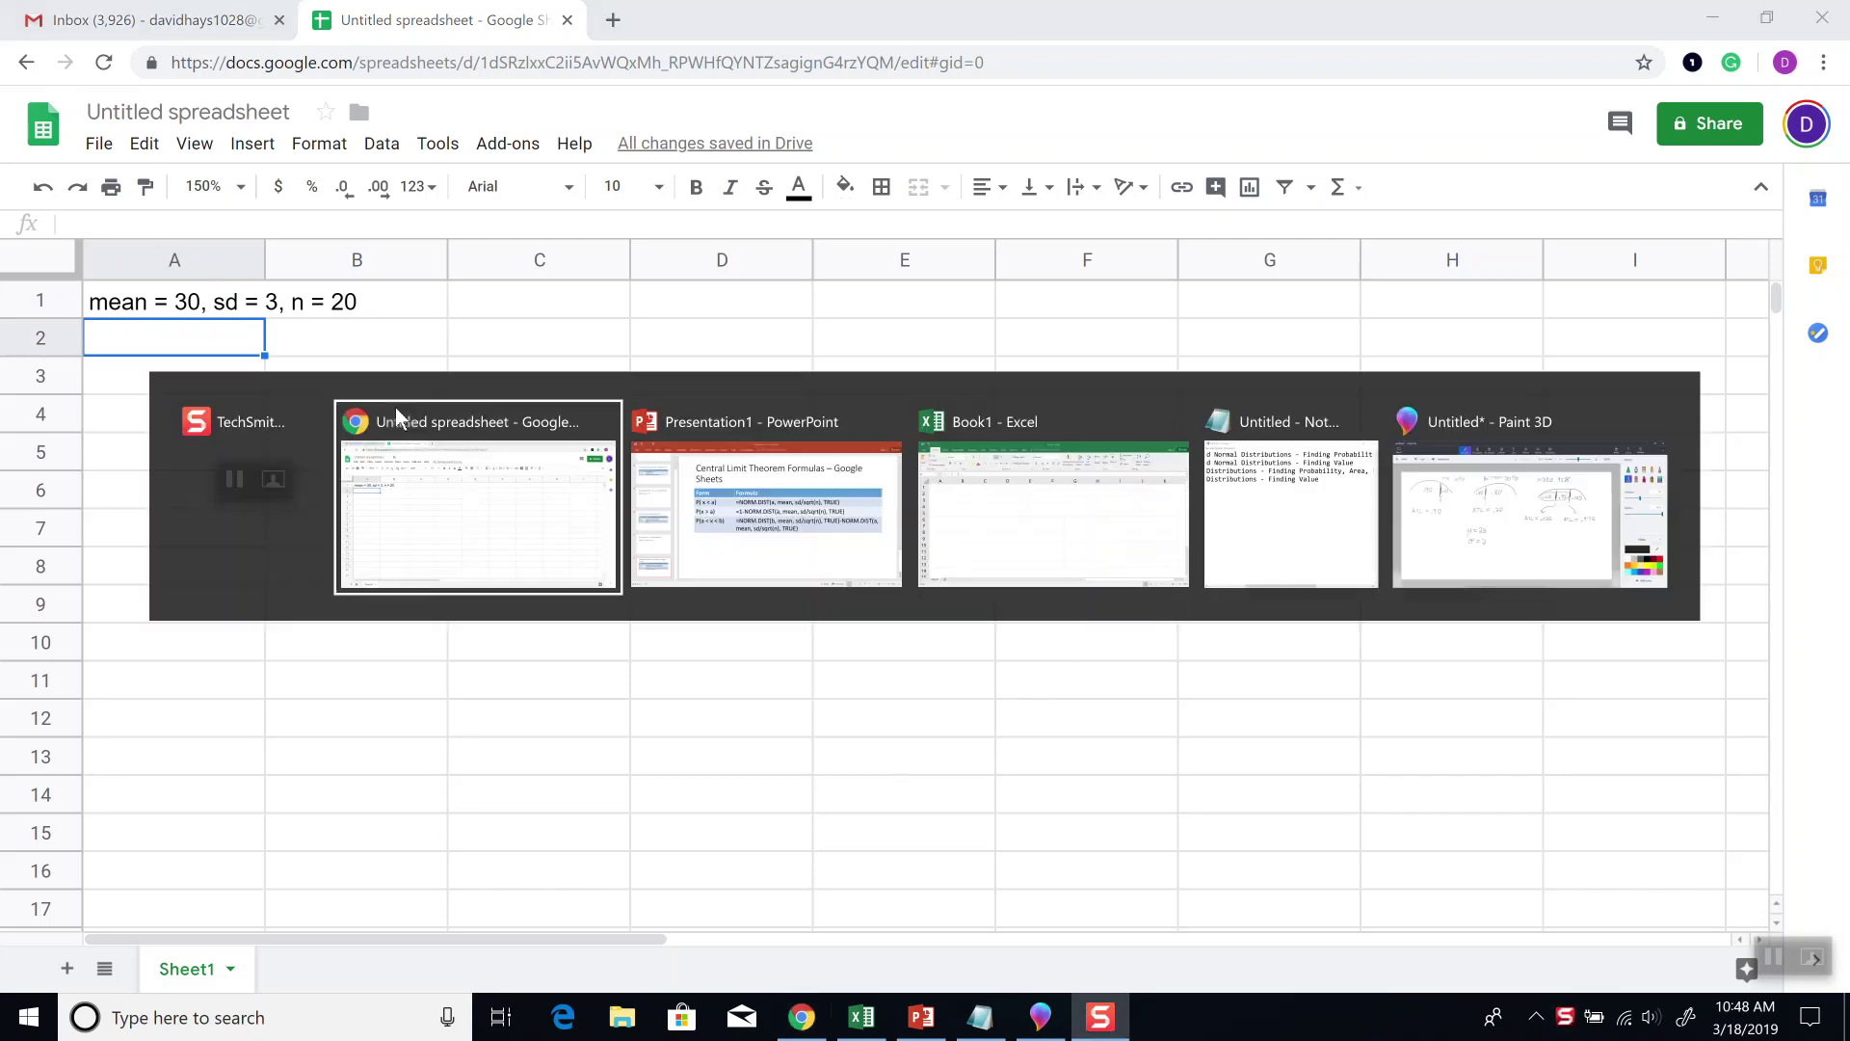
key("alt+Tab")
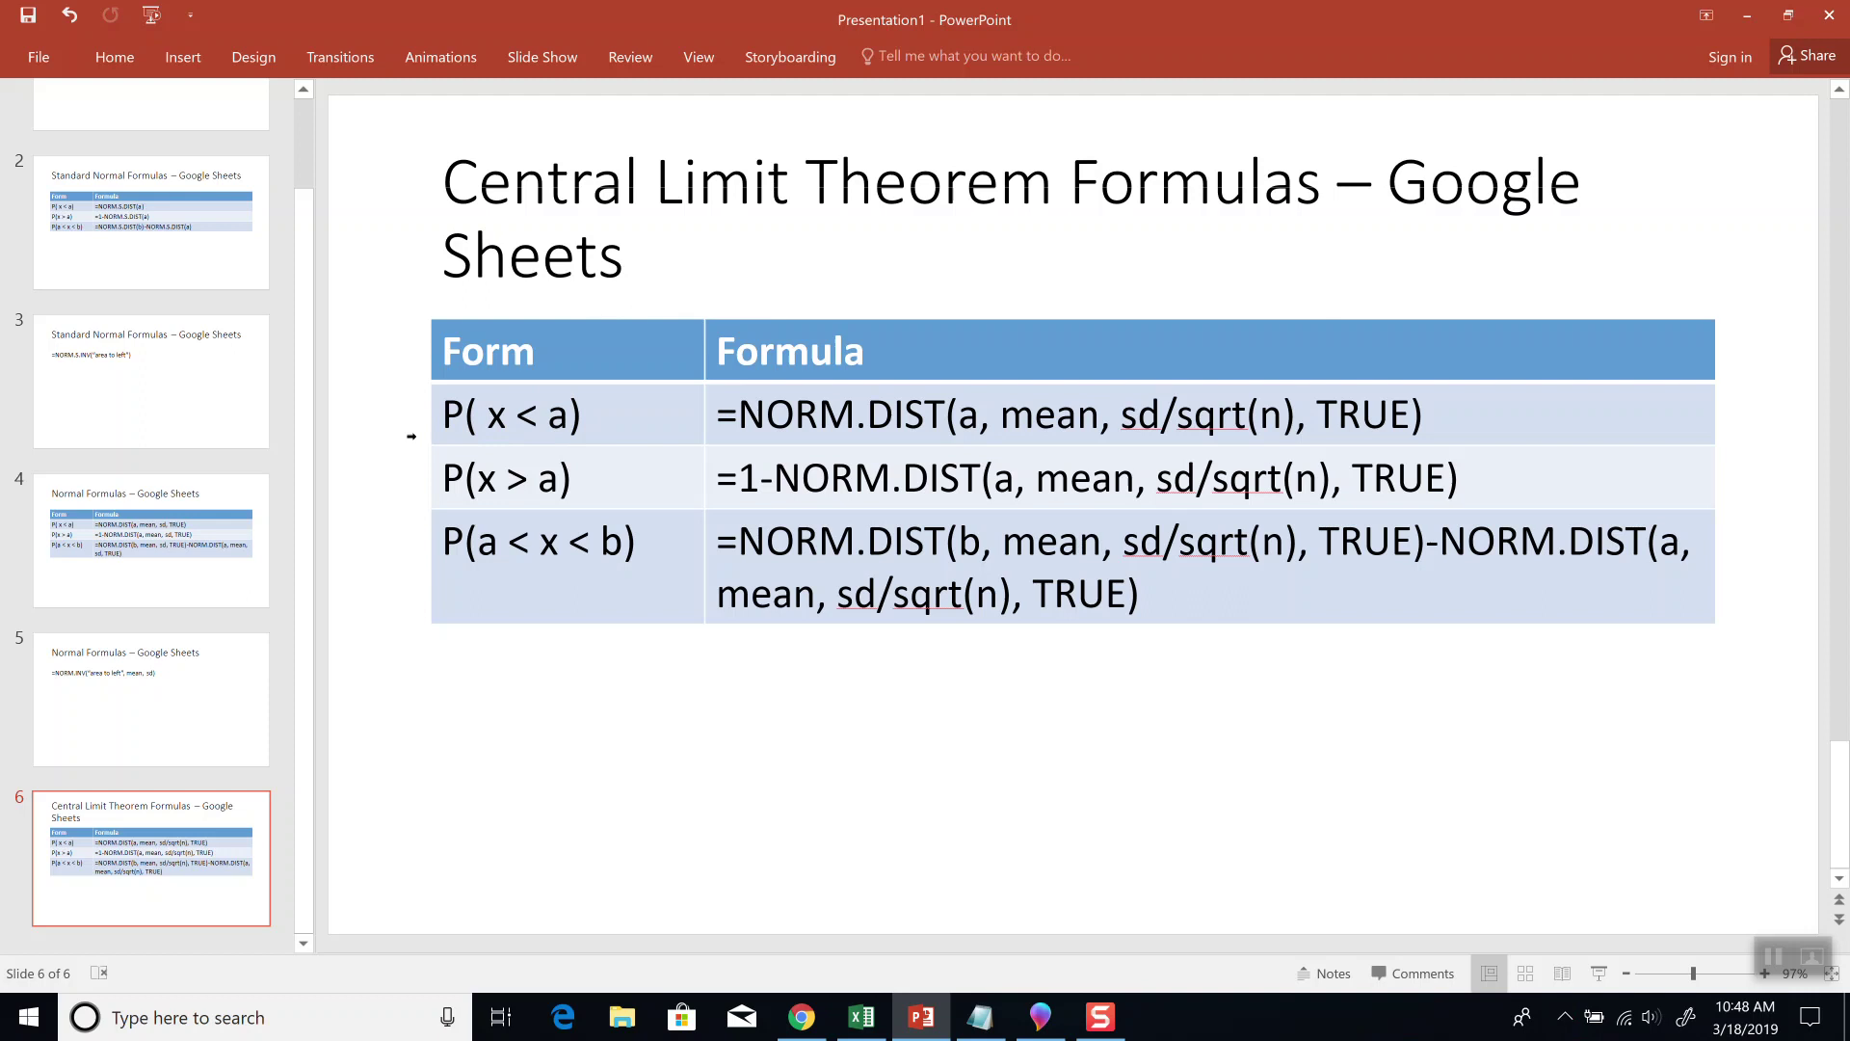
Step: Label cell A2 'P(x < 27.3)' after checking the PowerPoint formulas slide
key("shift+F10")
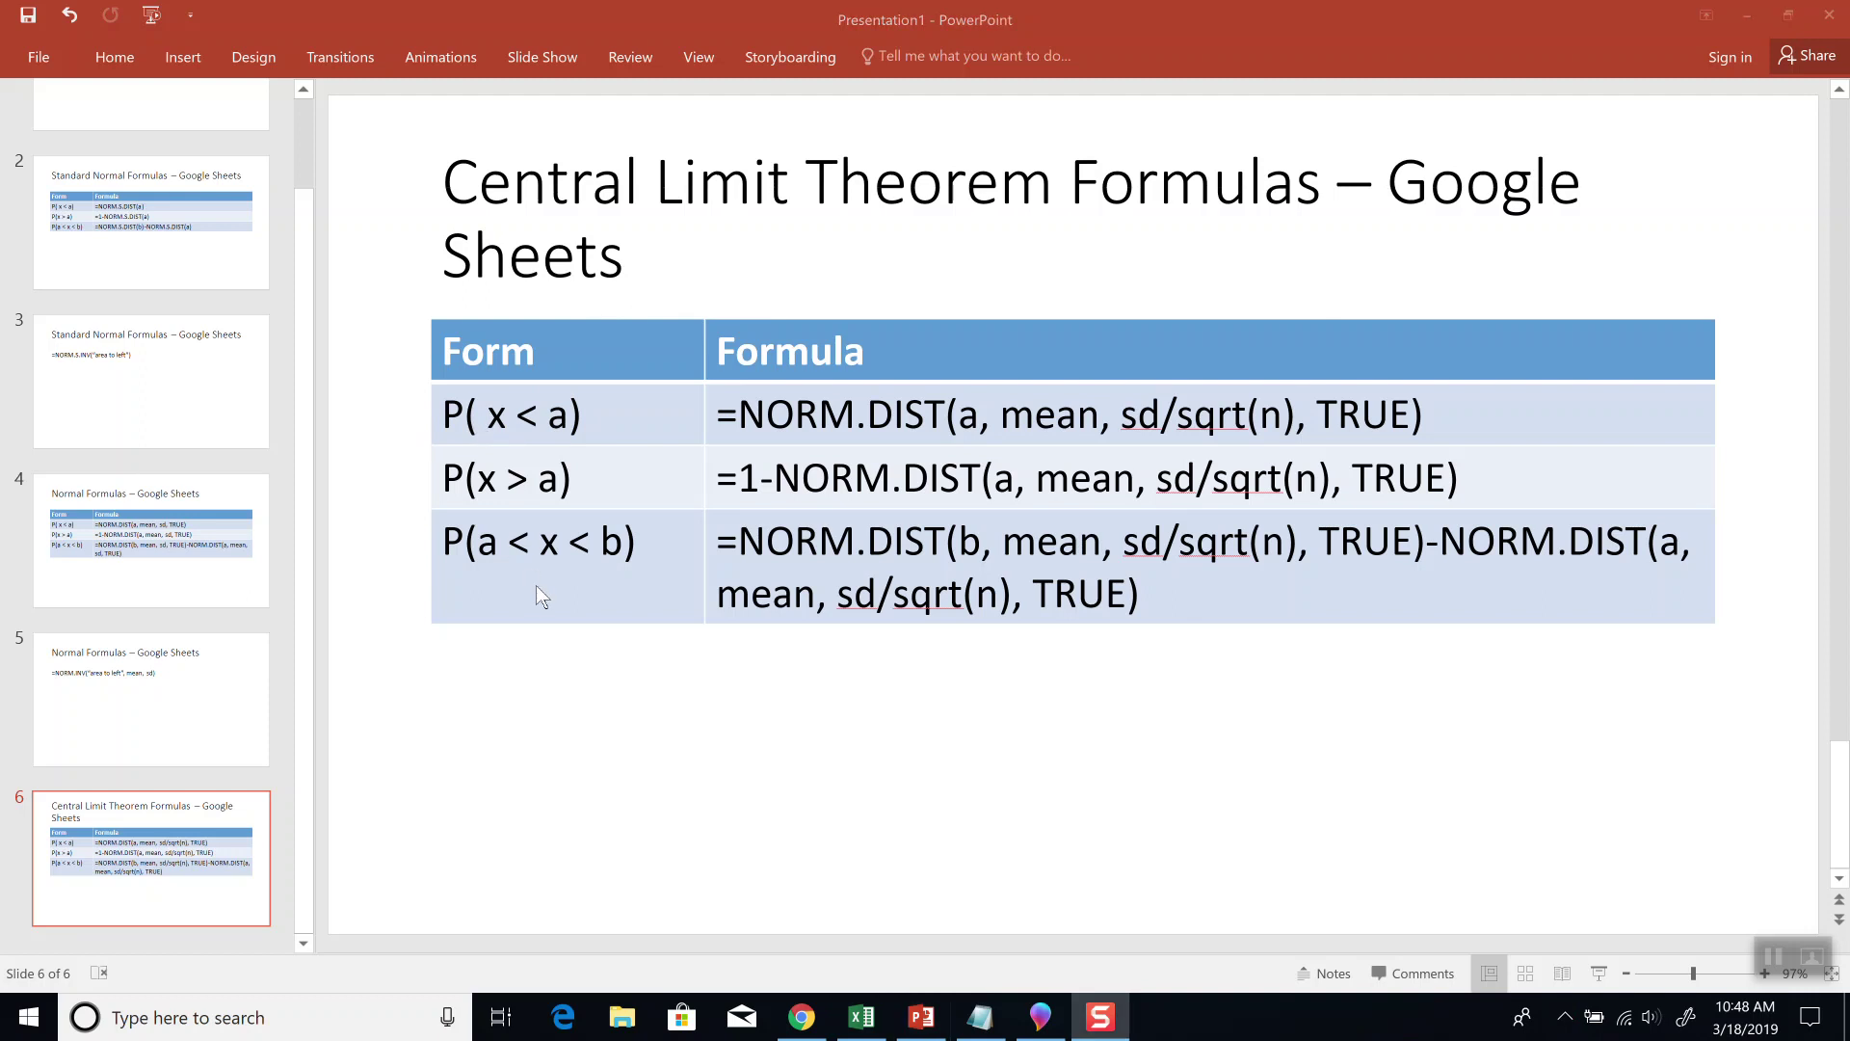
key("alt+Tab")
type("P(x < ")
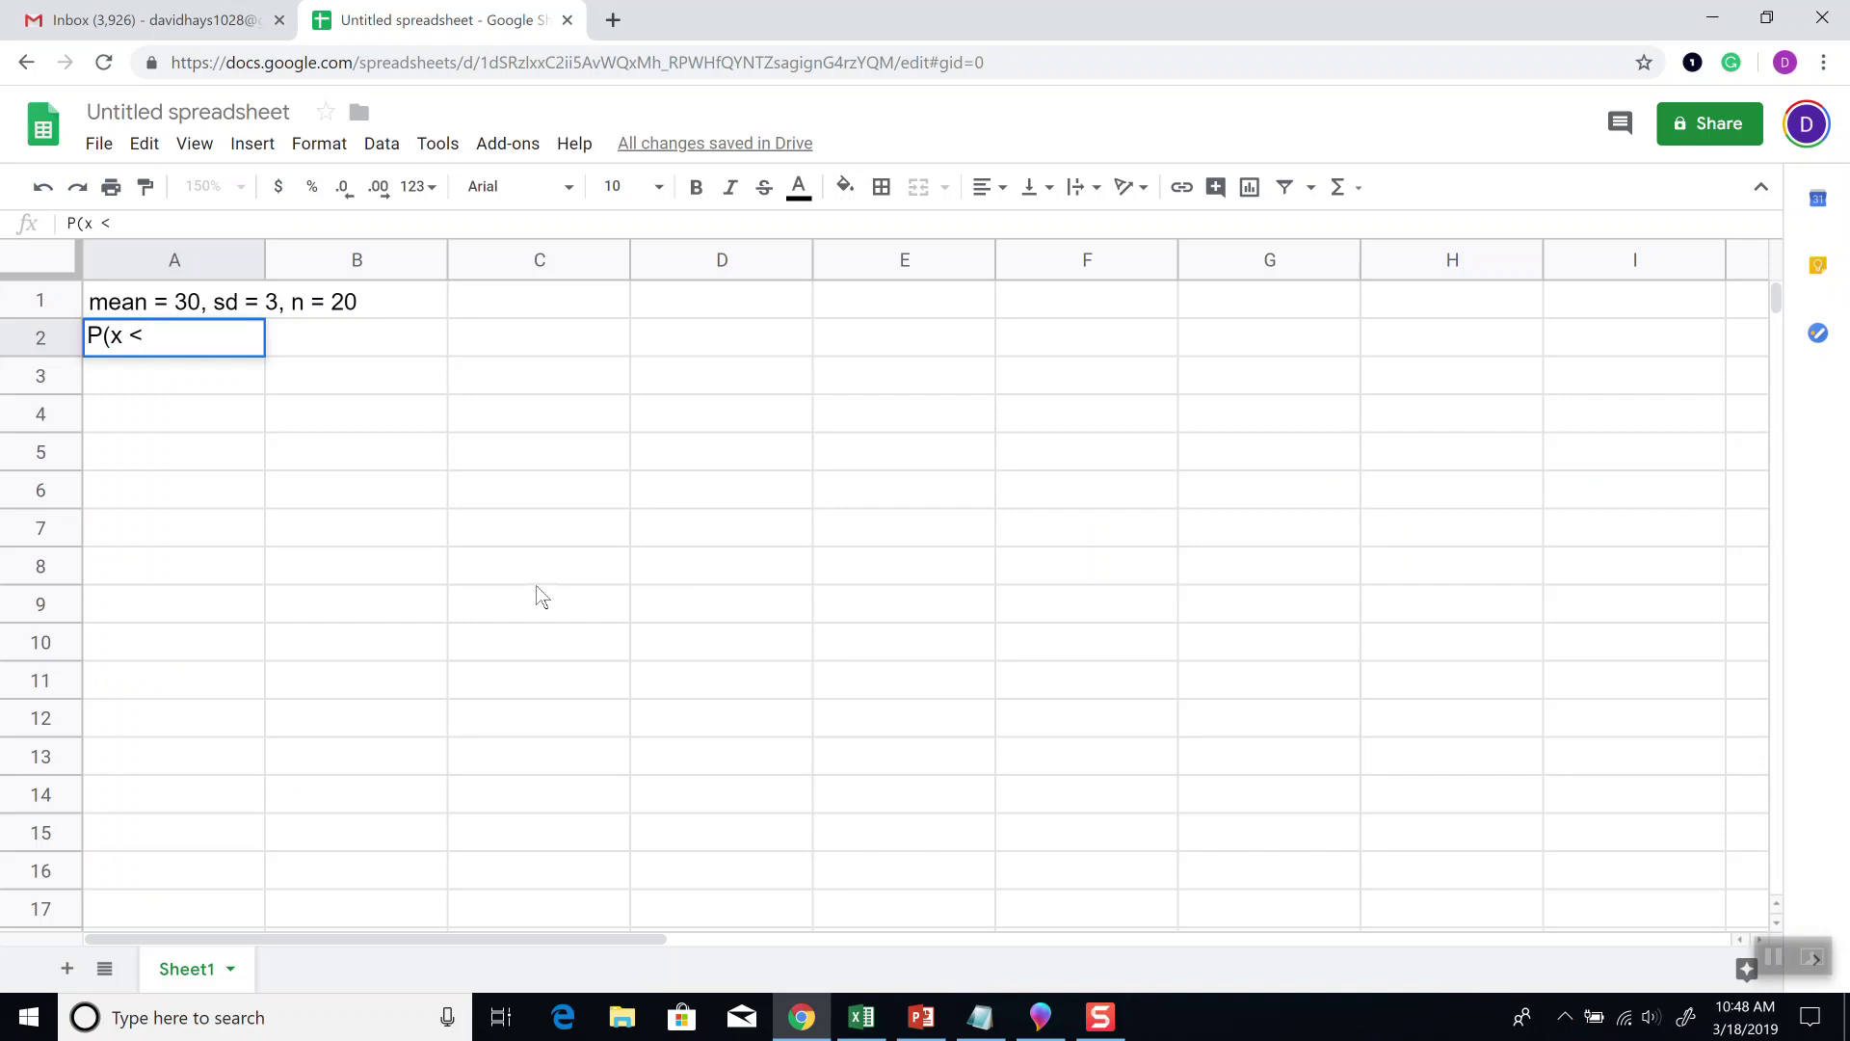
type("27.3)")
key("Return")
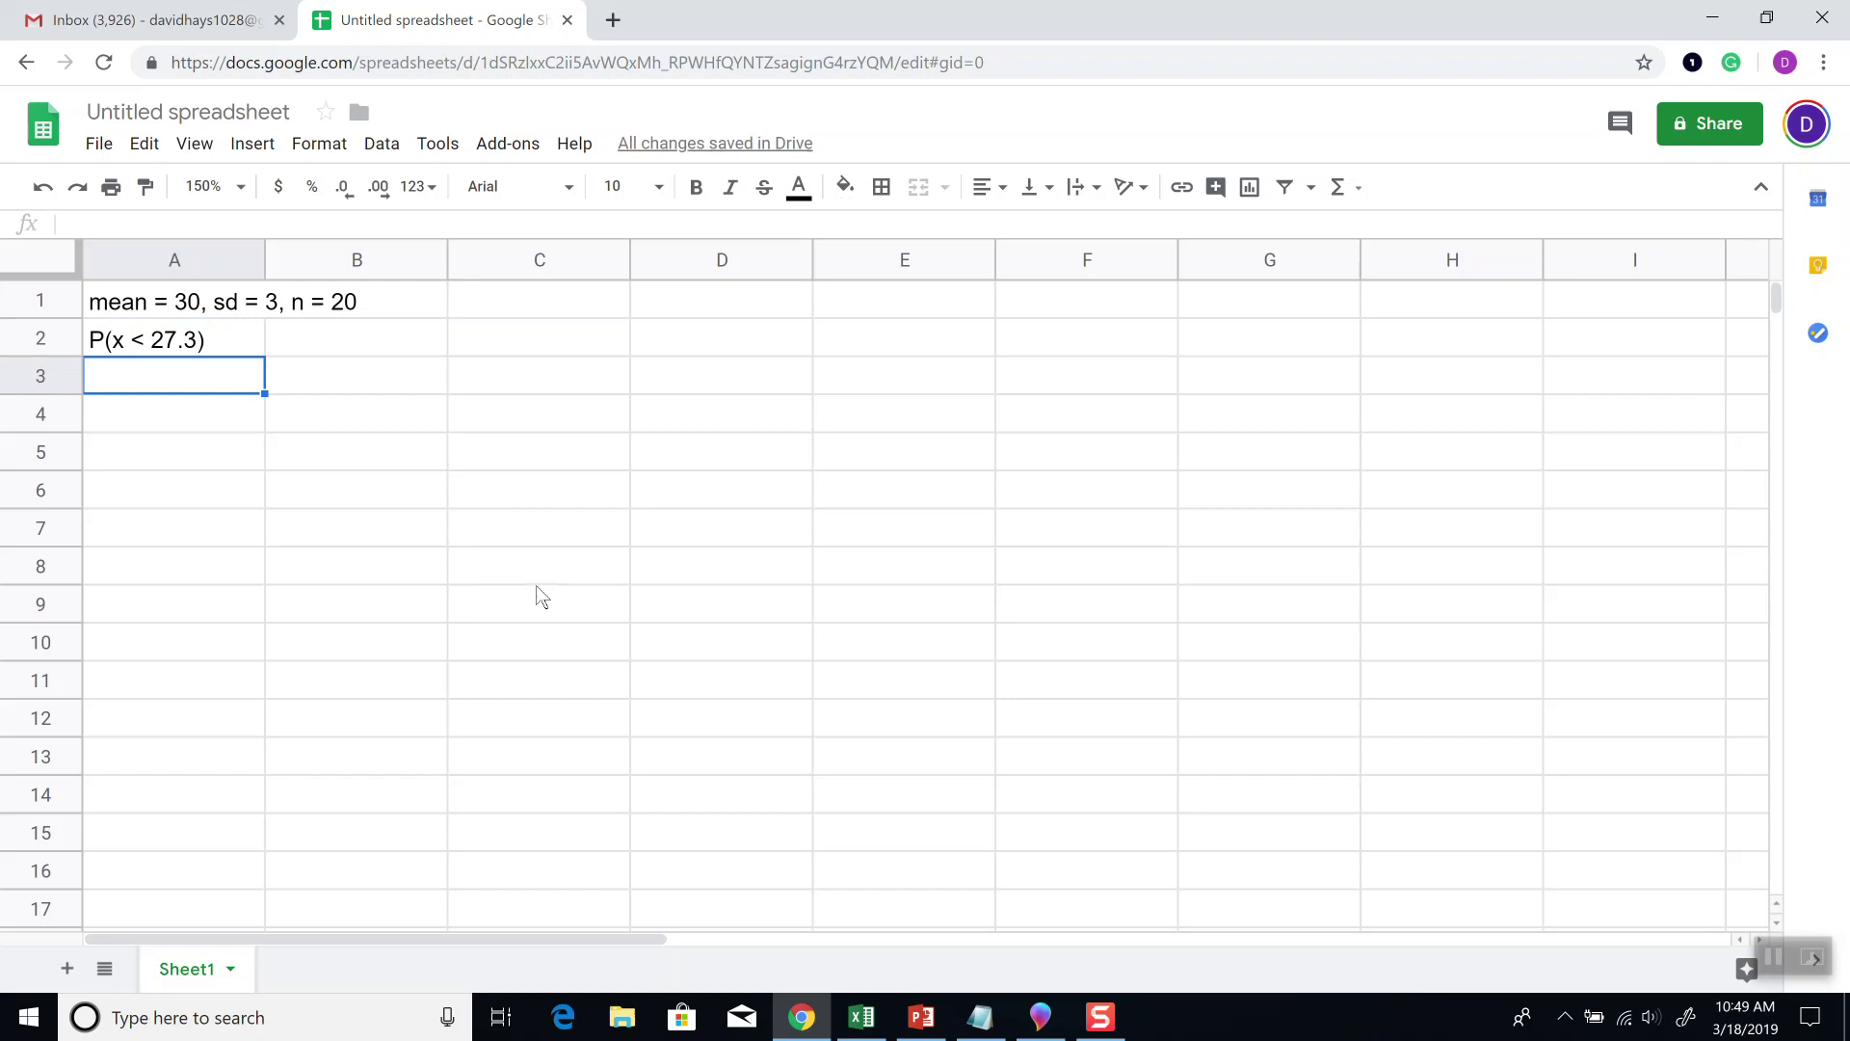
key("alt+Tab")
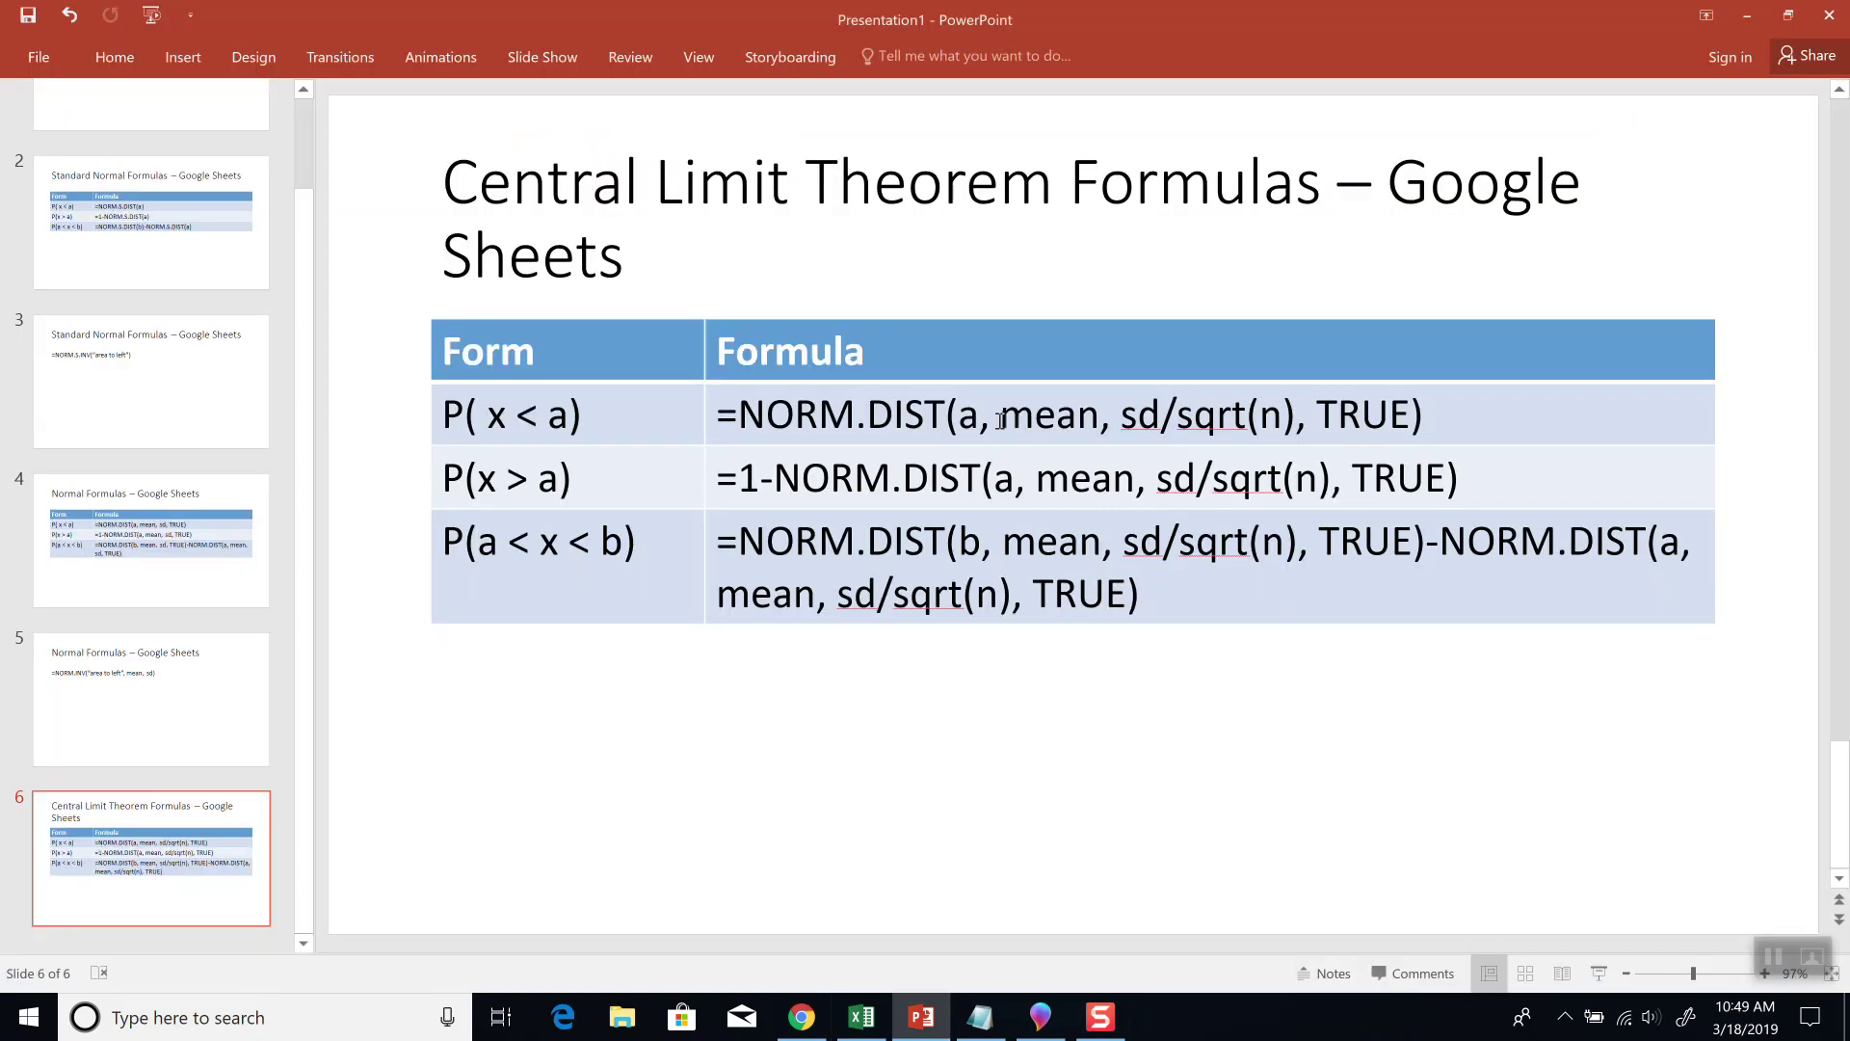
key("alt+Tab")
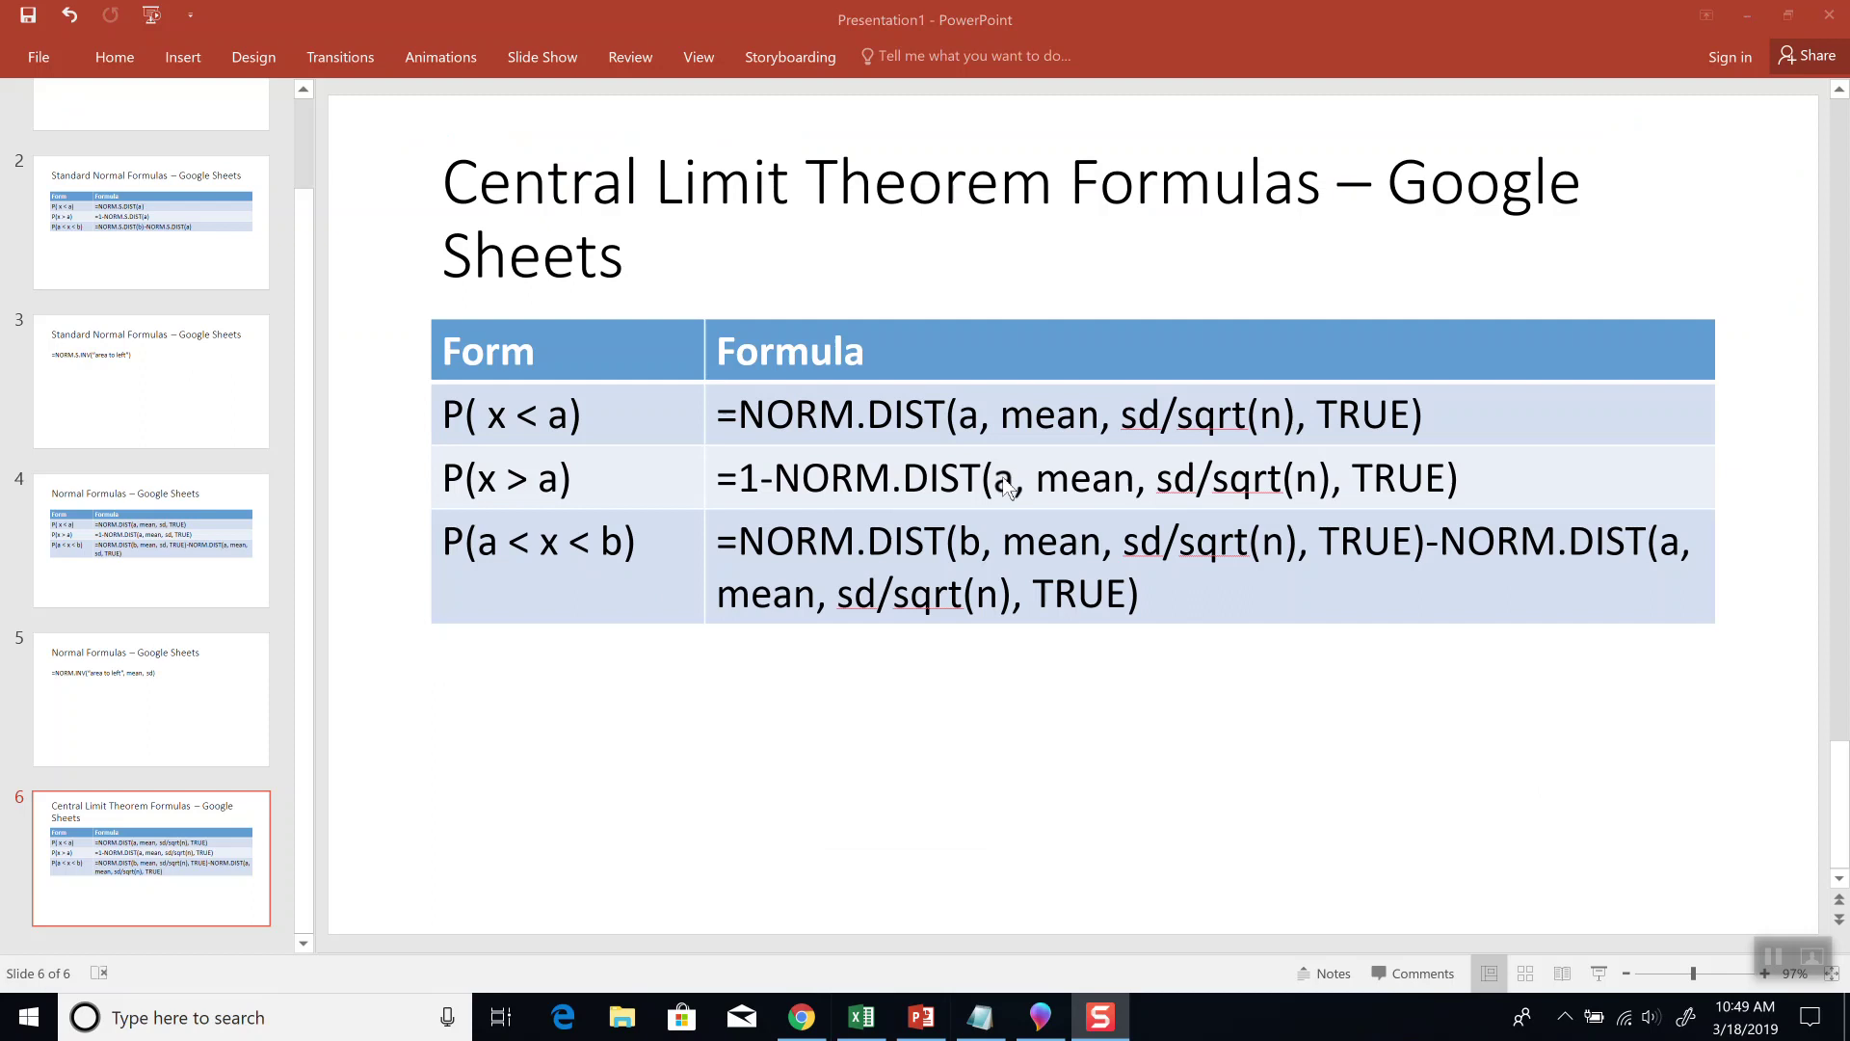
key("alt+Tab")
key("alt+Tab")
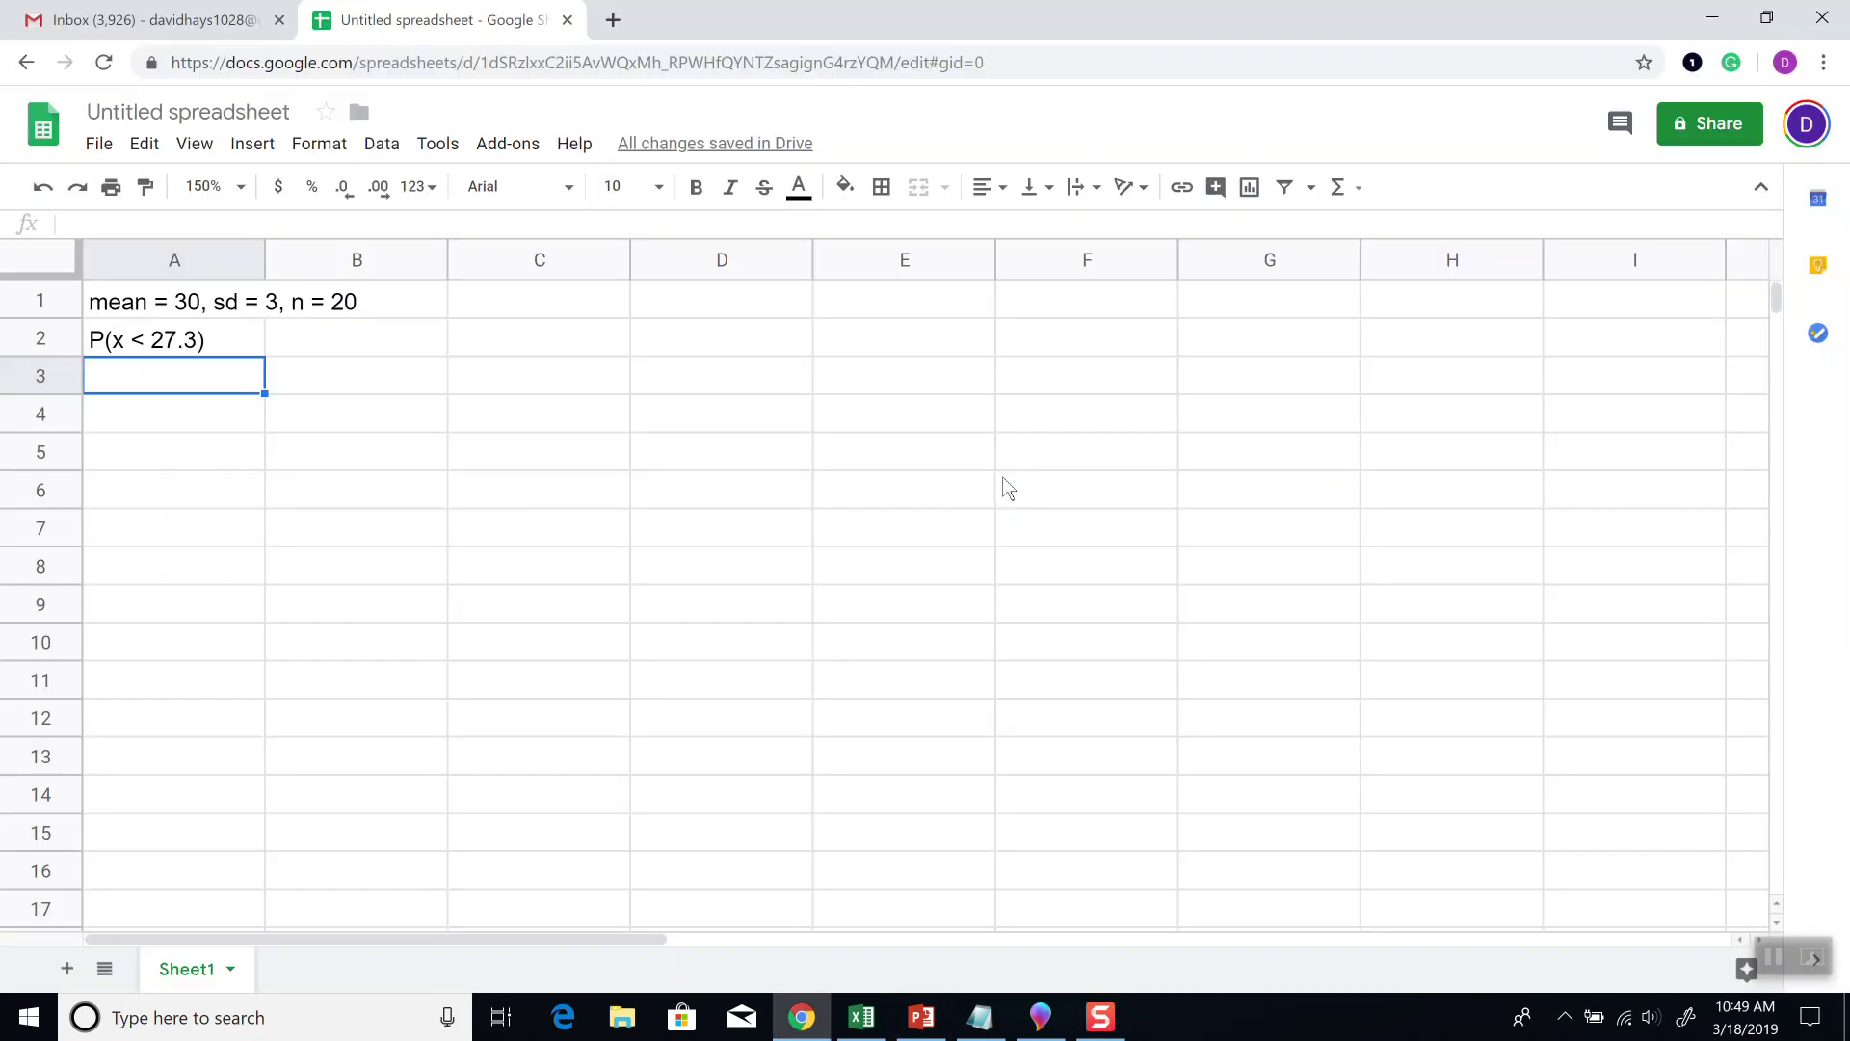
Step: Enter =norm.dist(27.3,30,3/SQRT(20),TRUE) in A3, returning 0.000028497058
type("=norm.dist(")
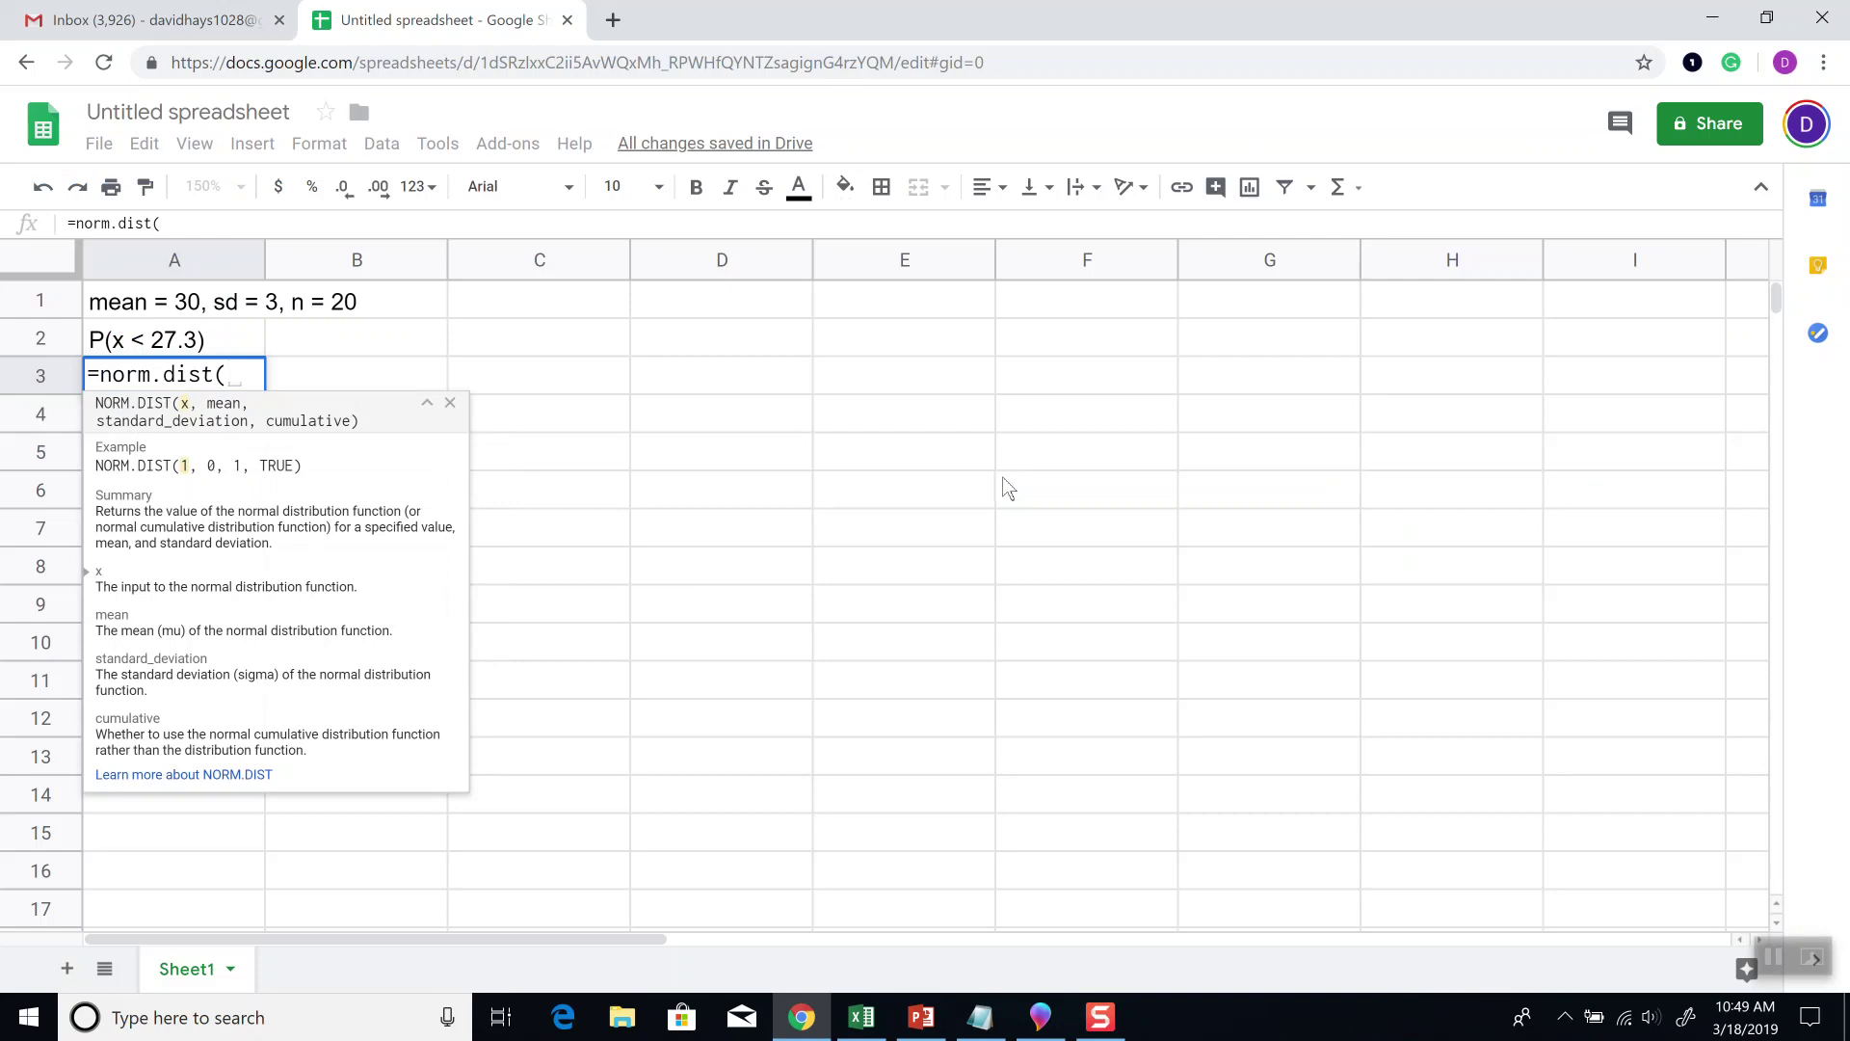
type("27.3, 30,")
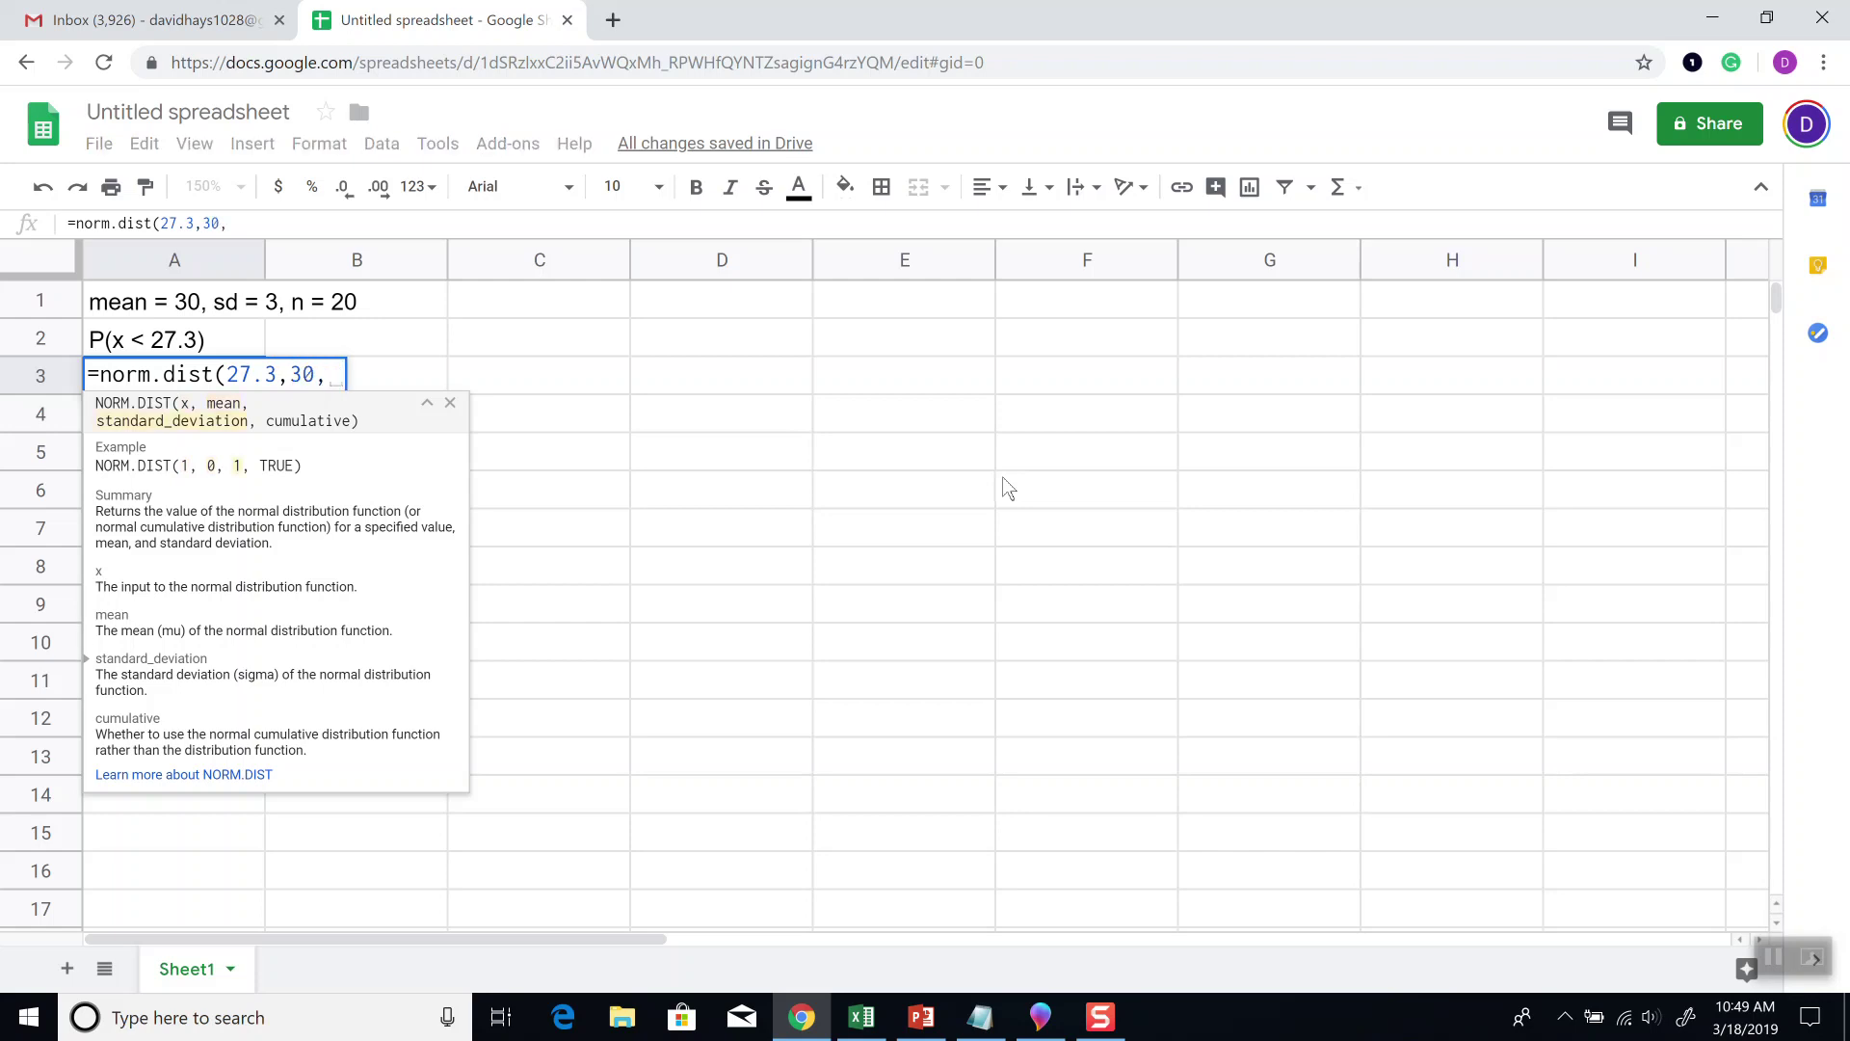
type("3/SQRT")
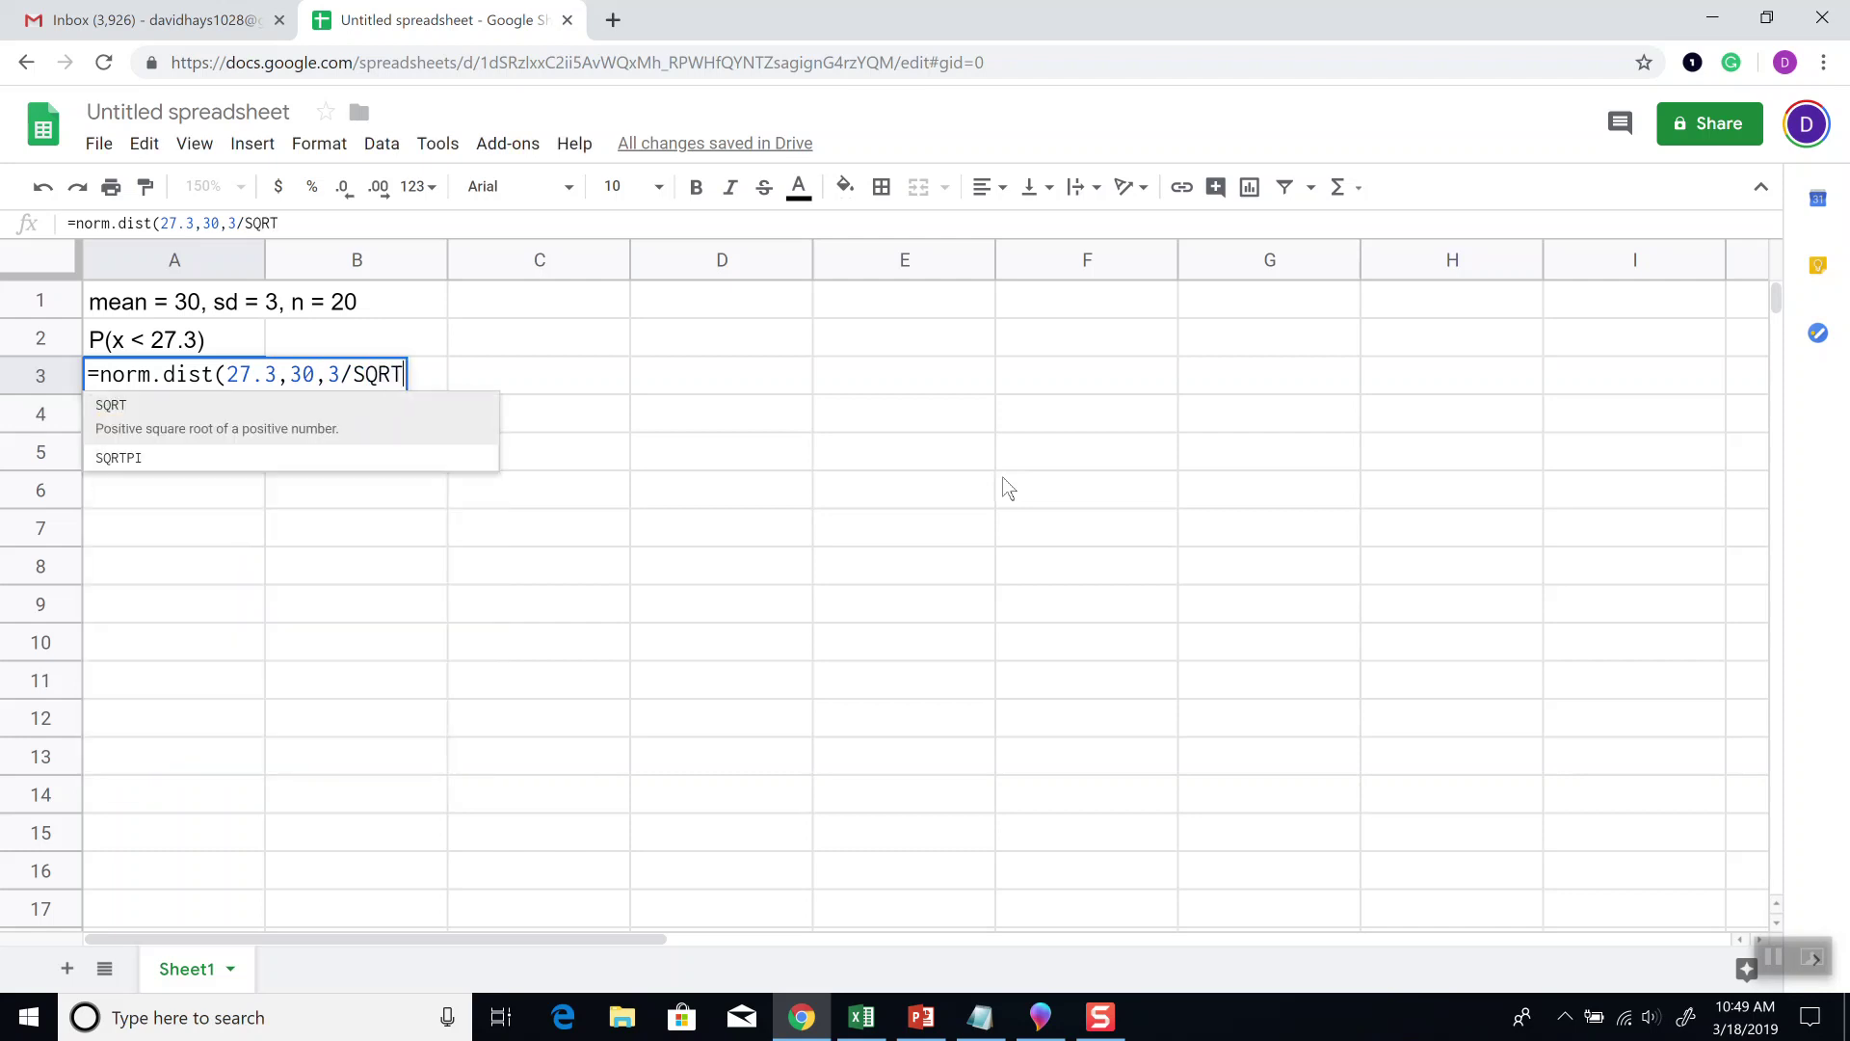
type("(20),")
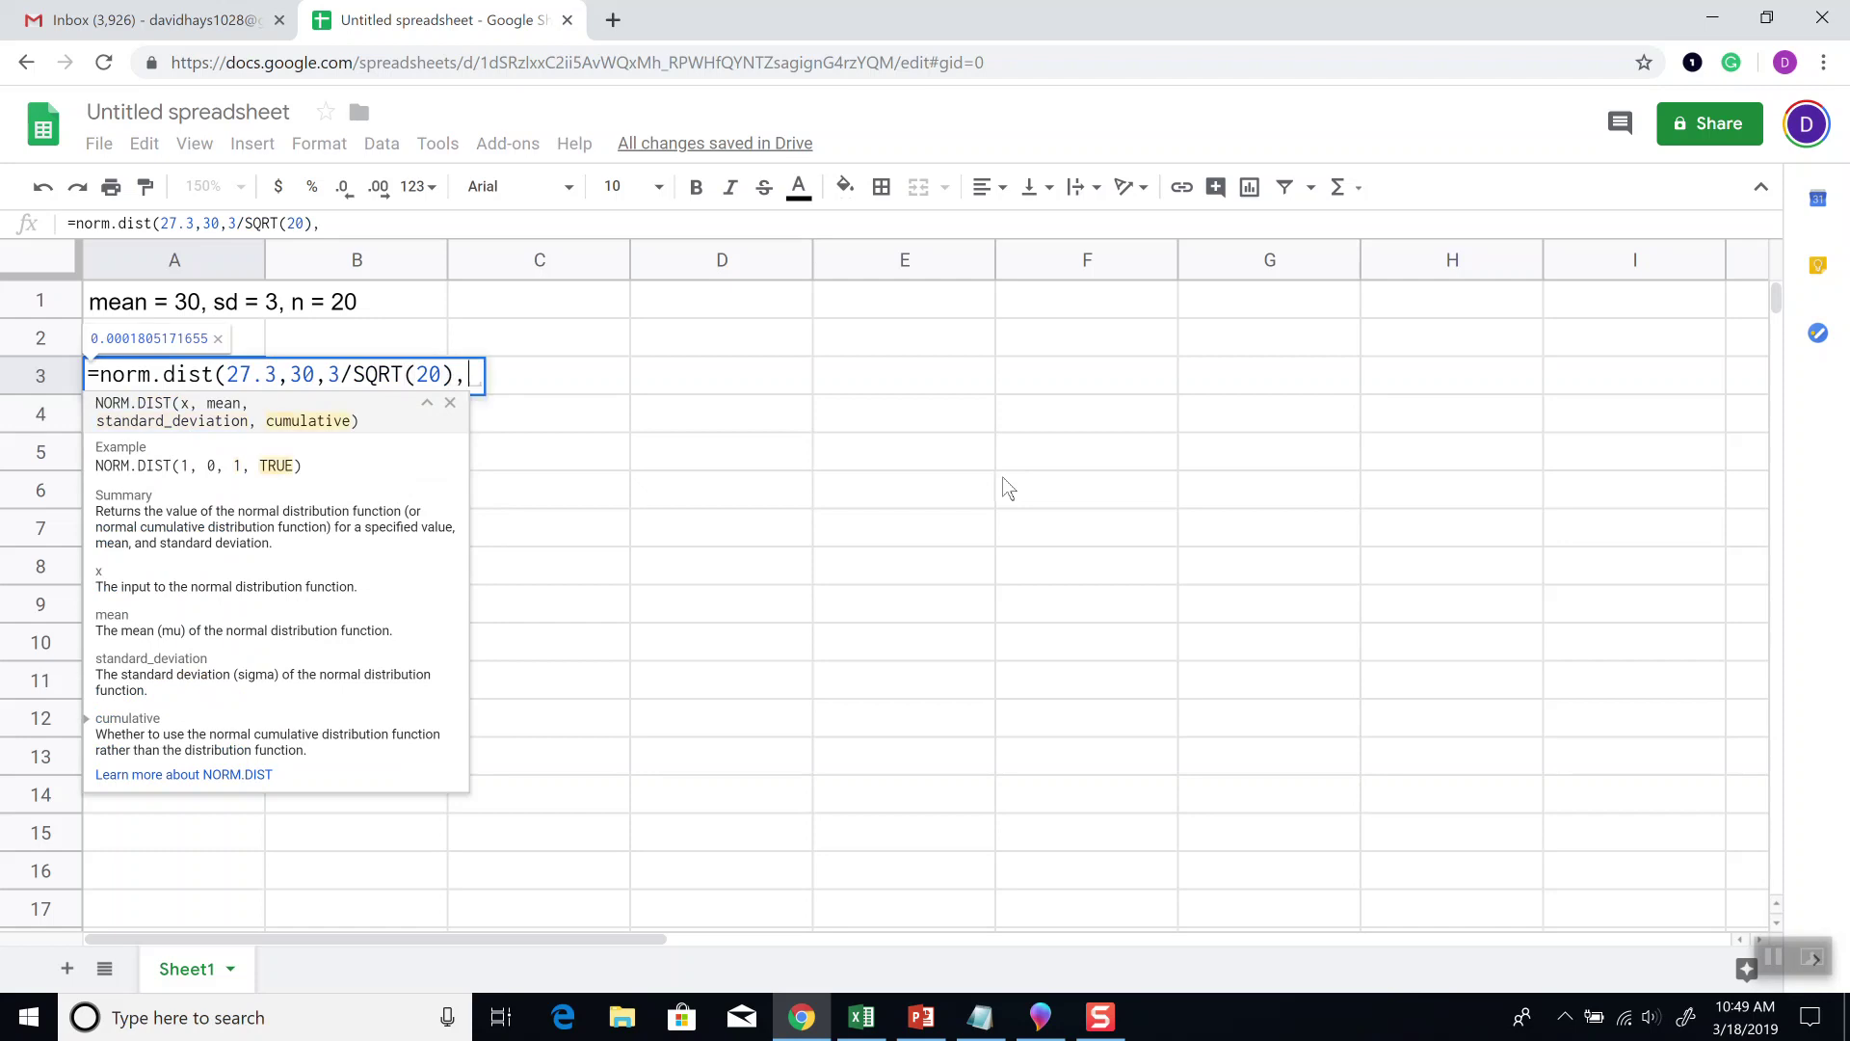
key("BackSpace")
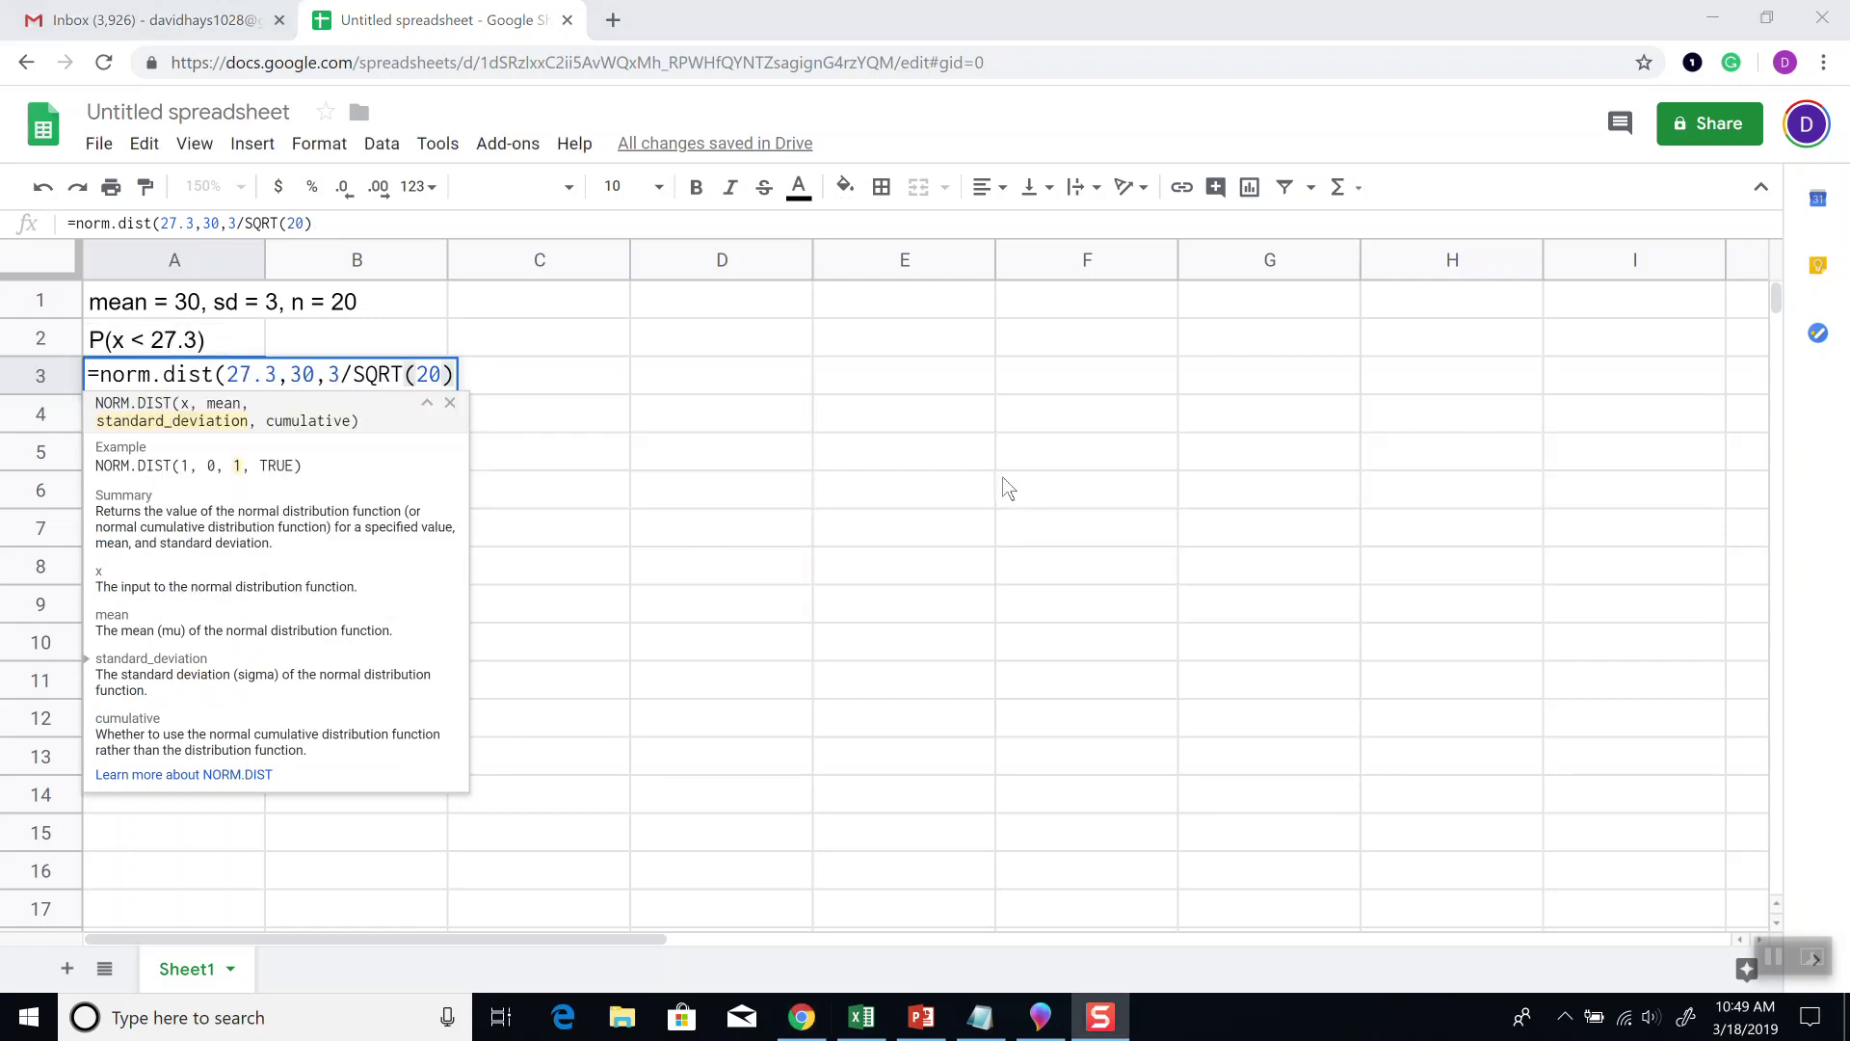
key("alt+Tab")
key("alt+Tab")
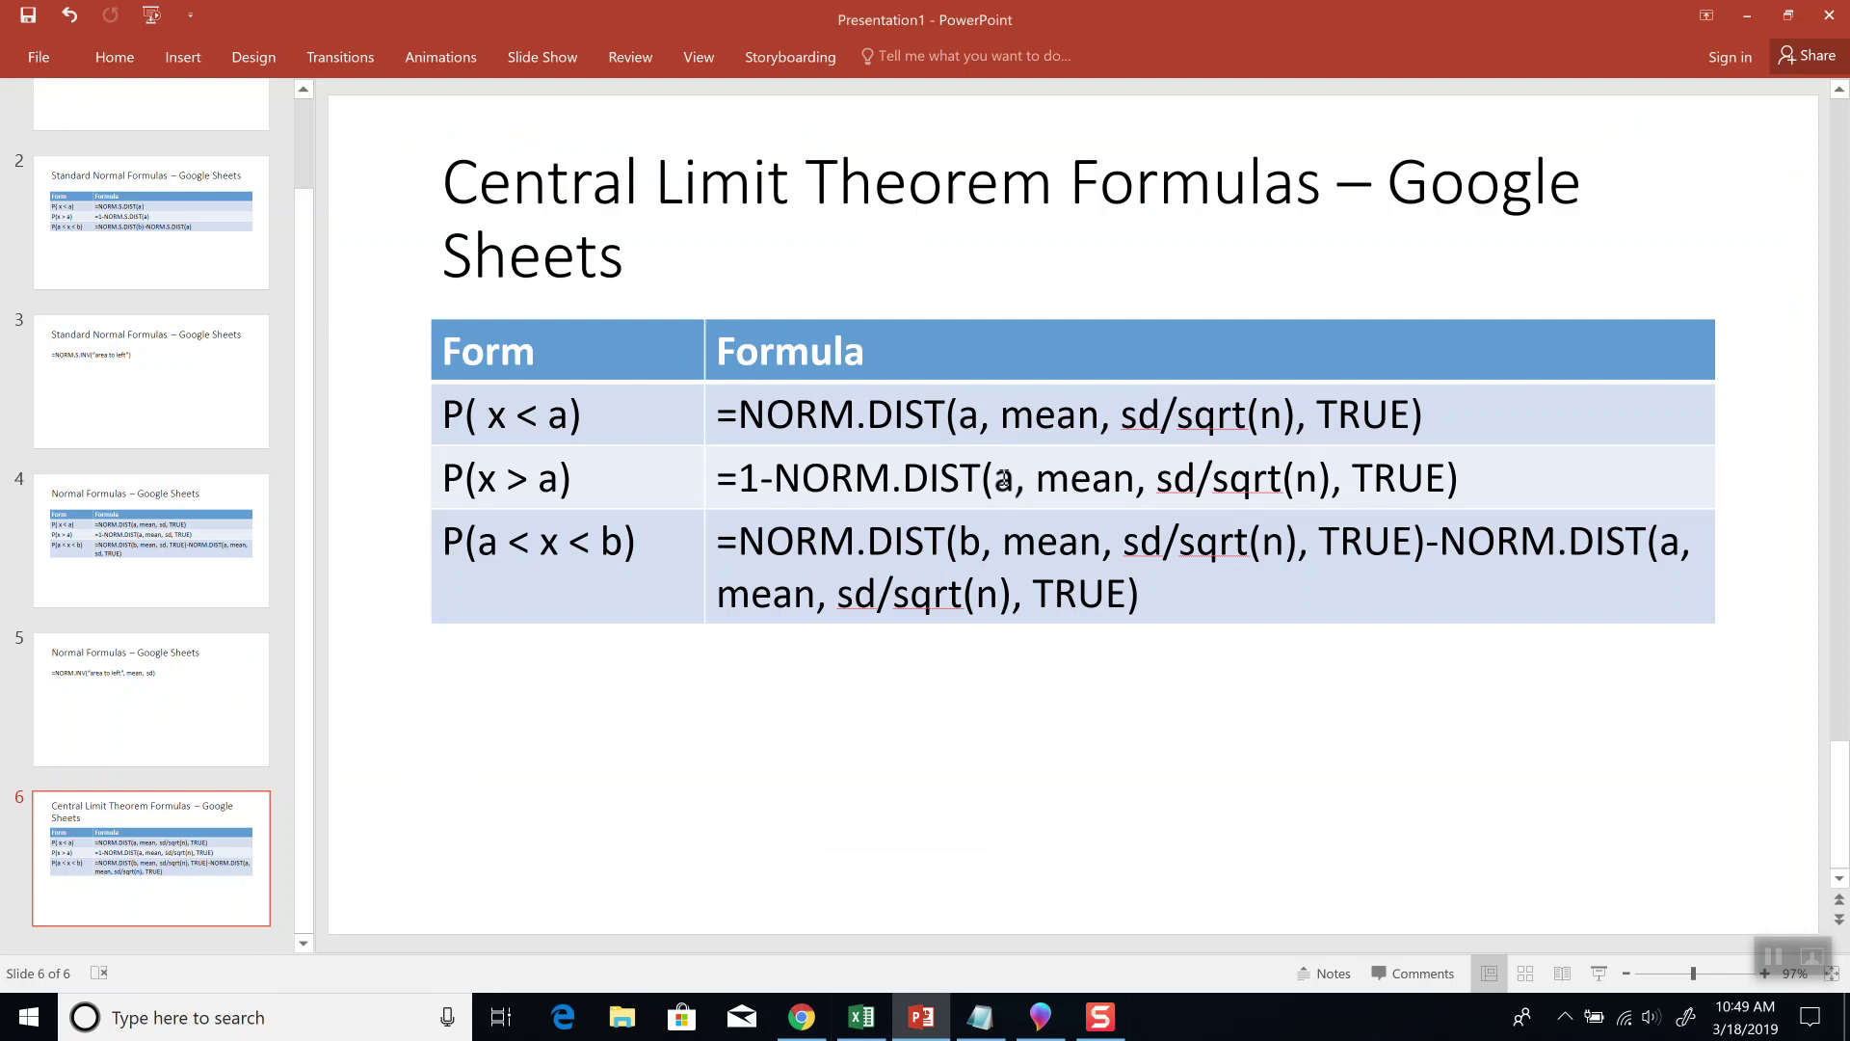
key("shift+F10")
key("alt+Tab")
key("alt+Tab")
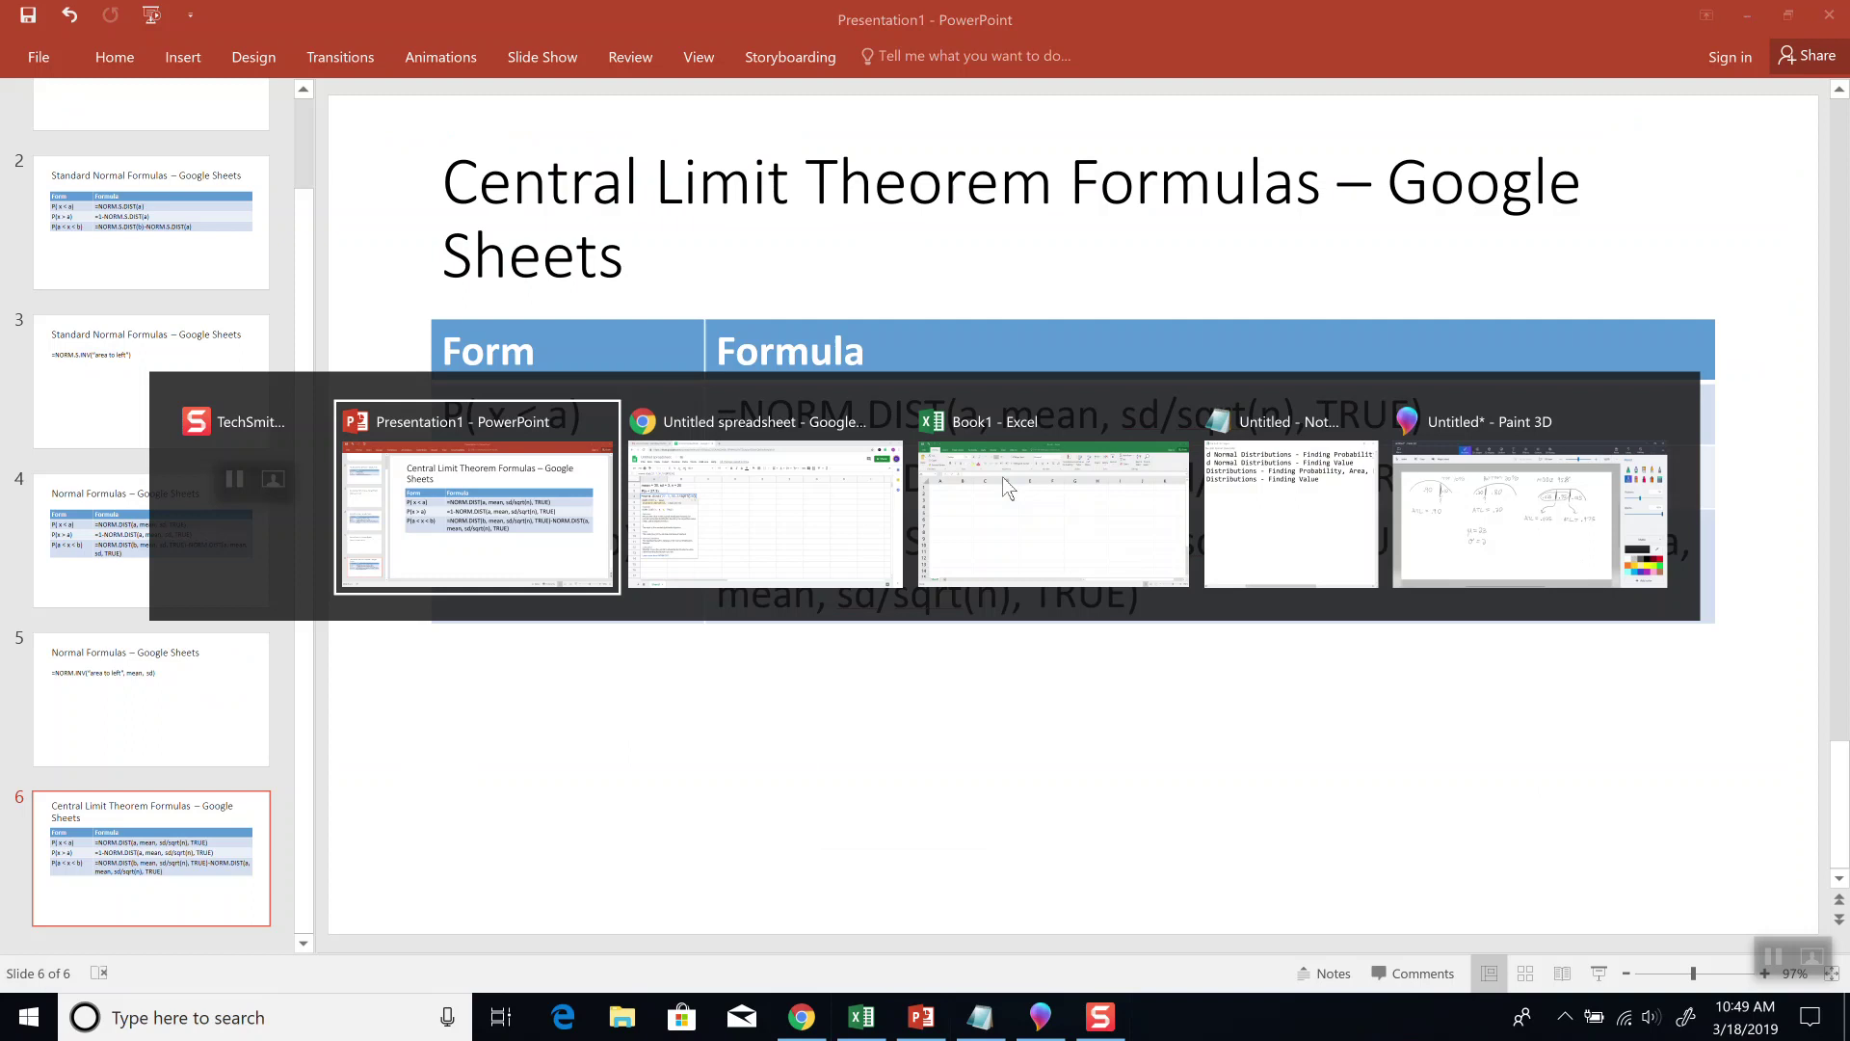
type(",TRUE)")
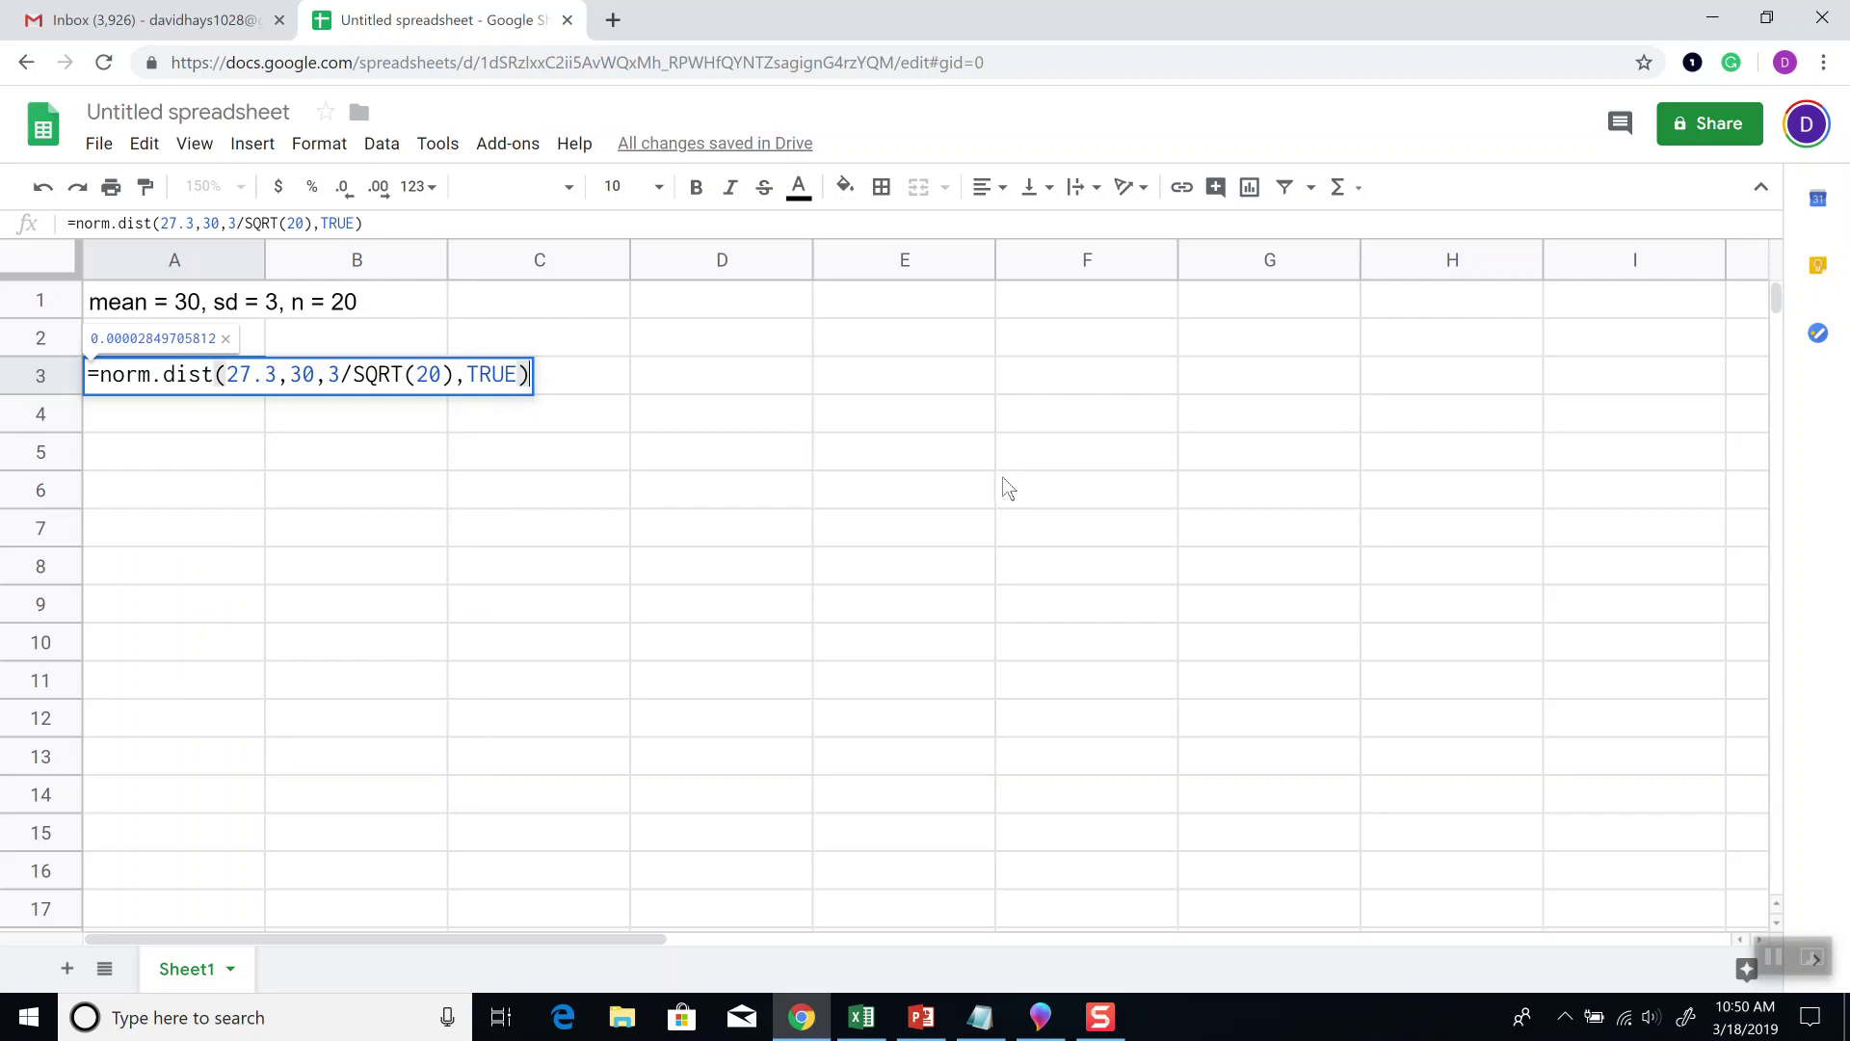
key("Return")
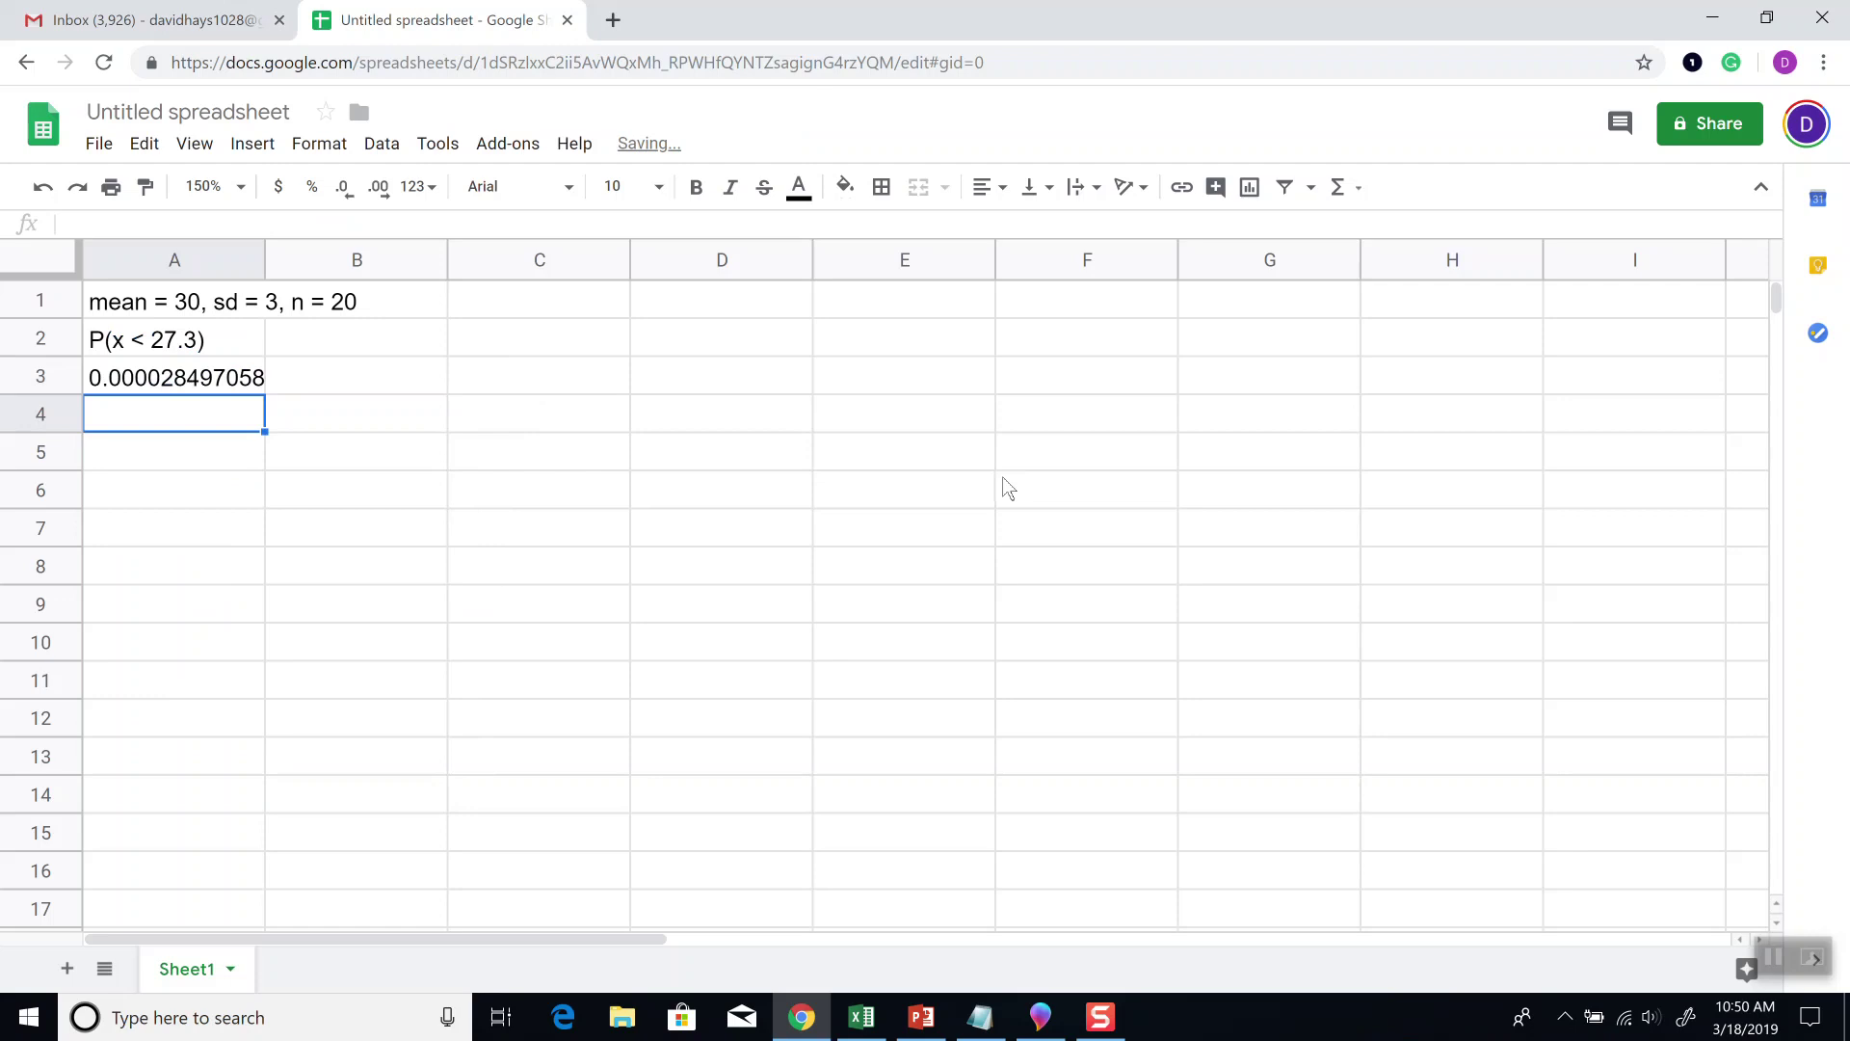
Step: Label A5 'P(x >31.5)' and highlight the P(x > a) form on the slide
key("Down")
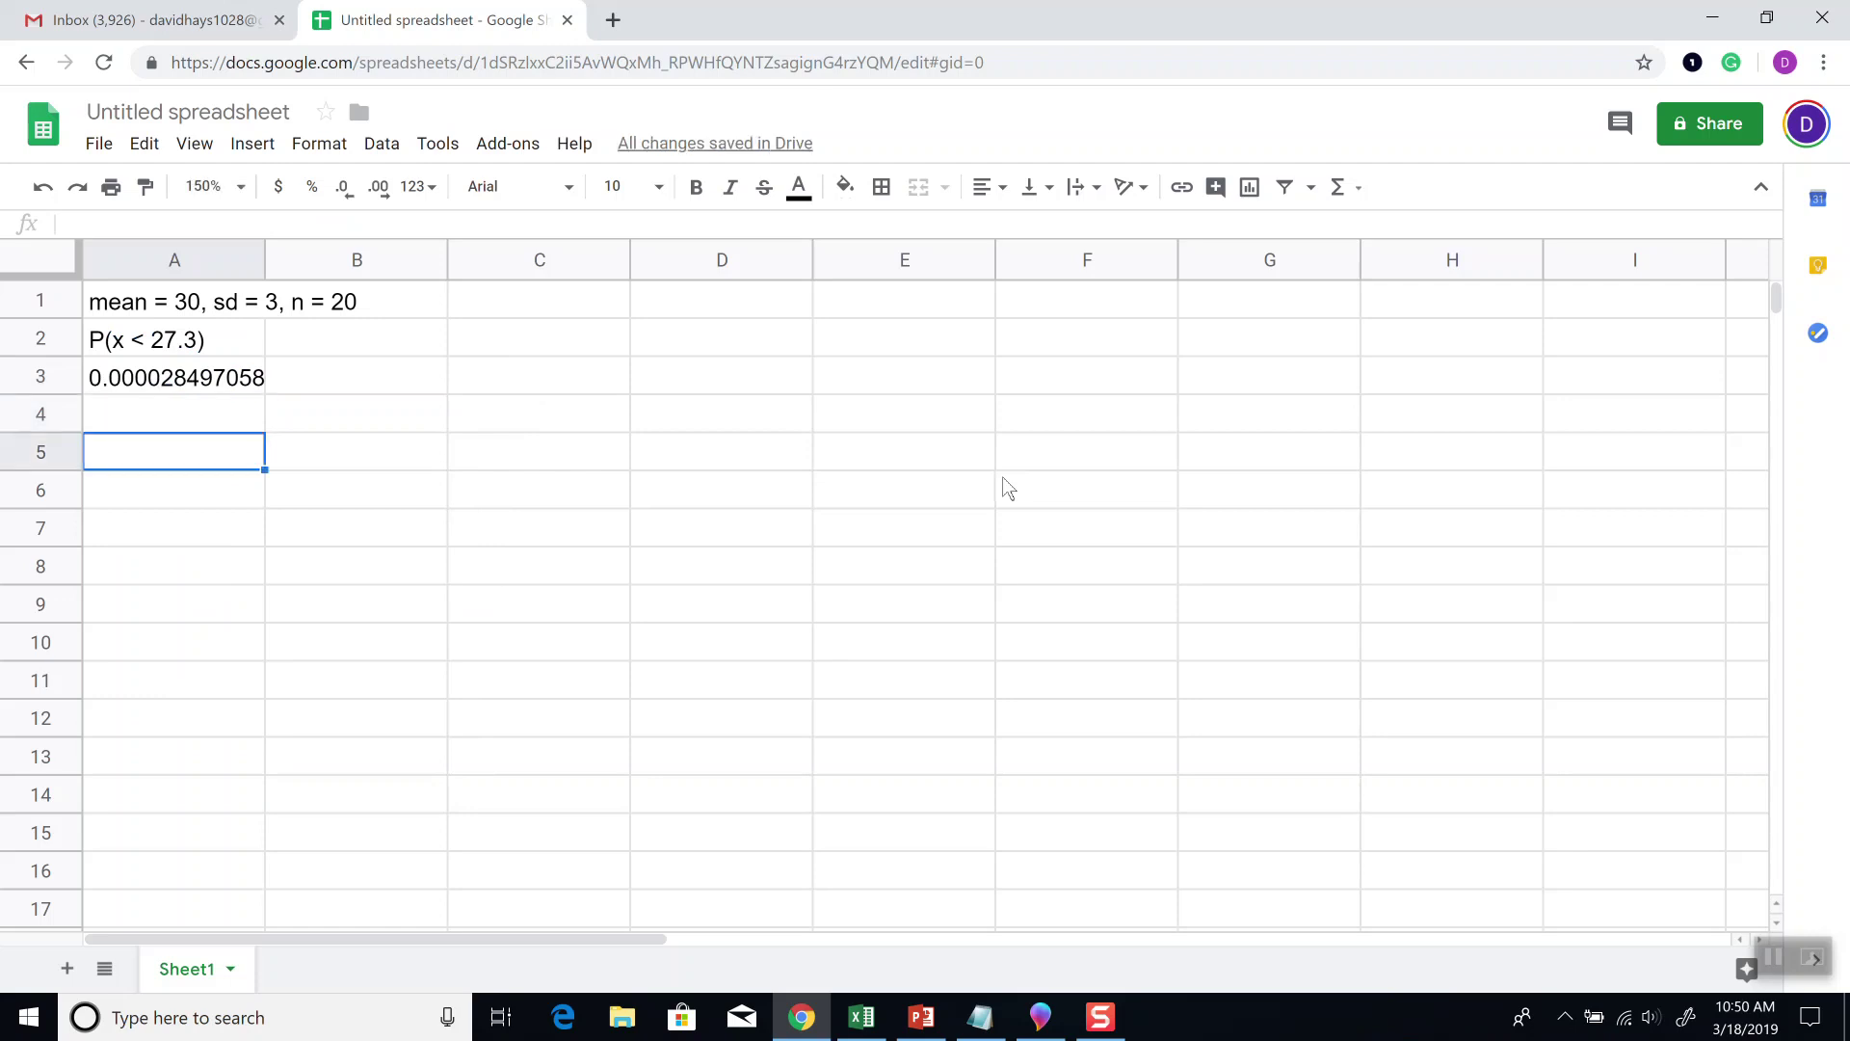
type("P(")
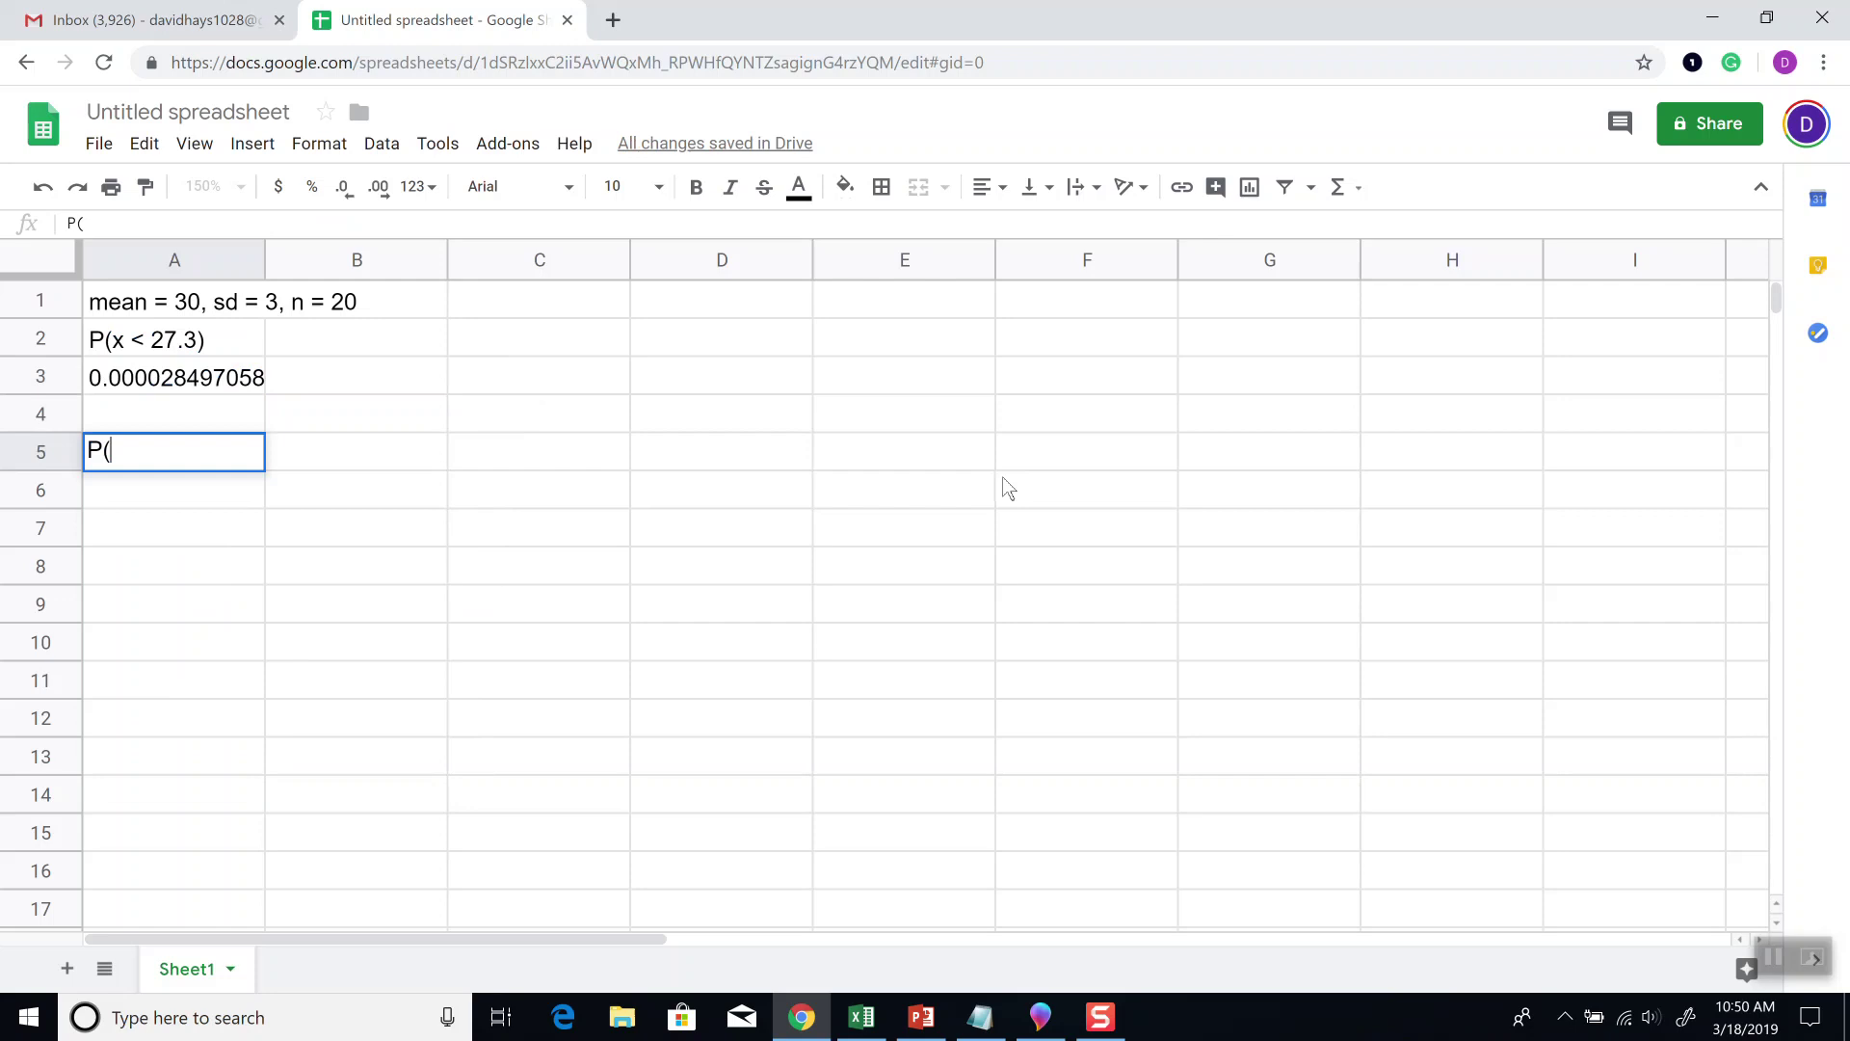
type("x >31.5)")
key("Return")
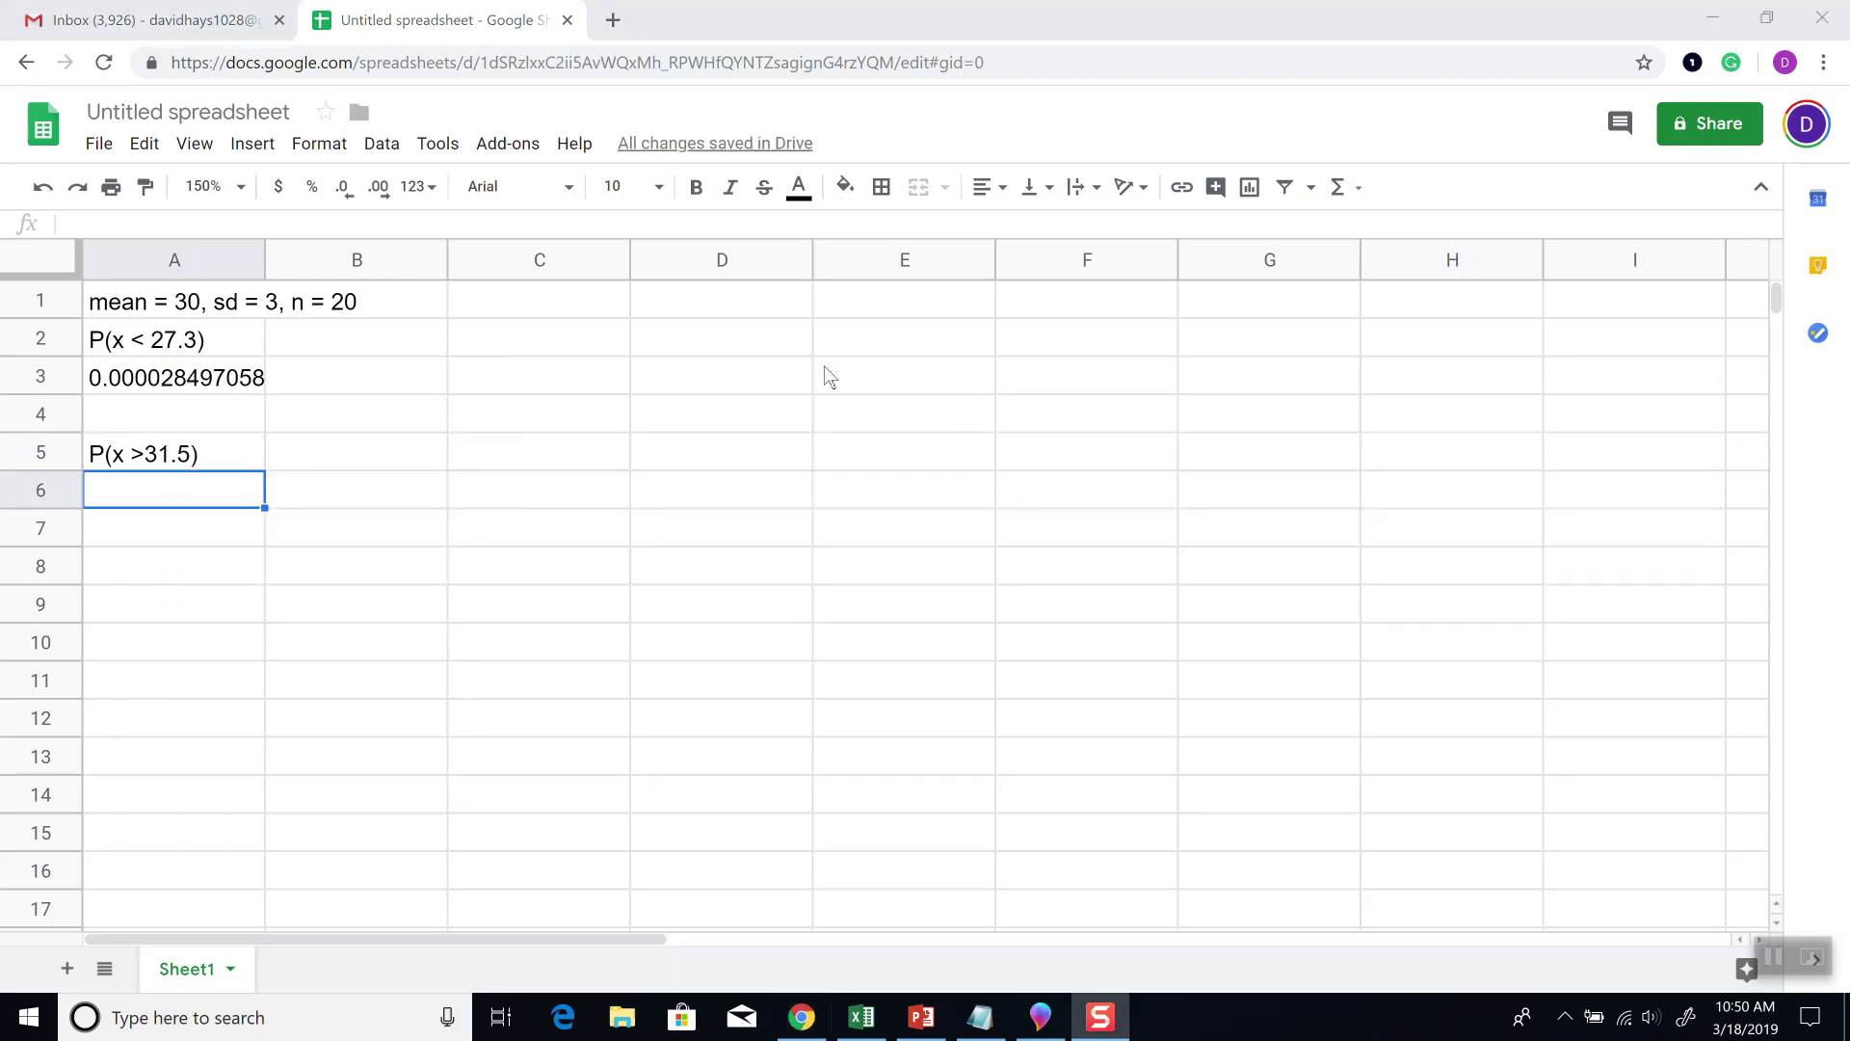
key("alt+Tab")
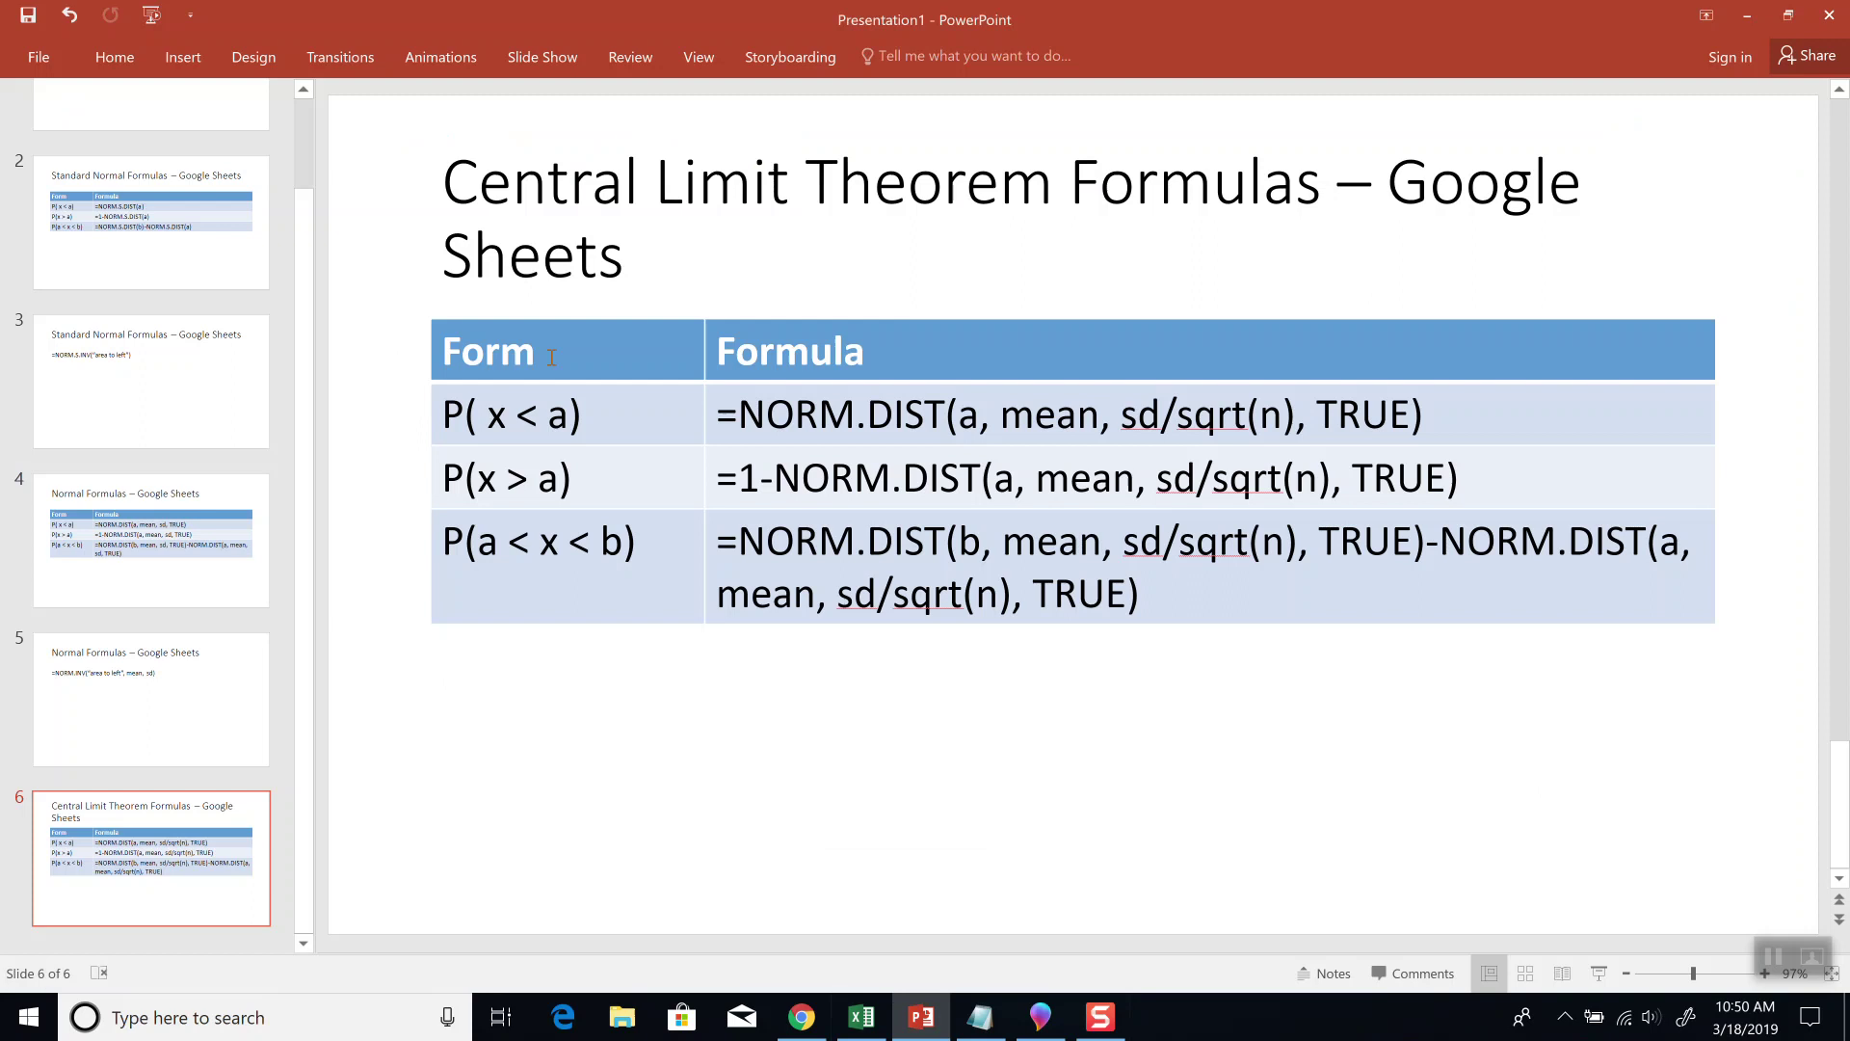
left_click_drag(582, 473, 435, 471)
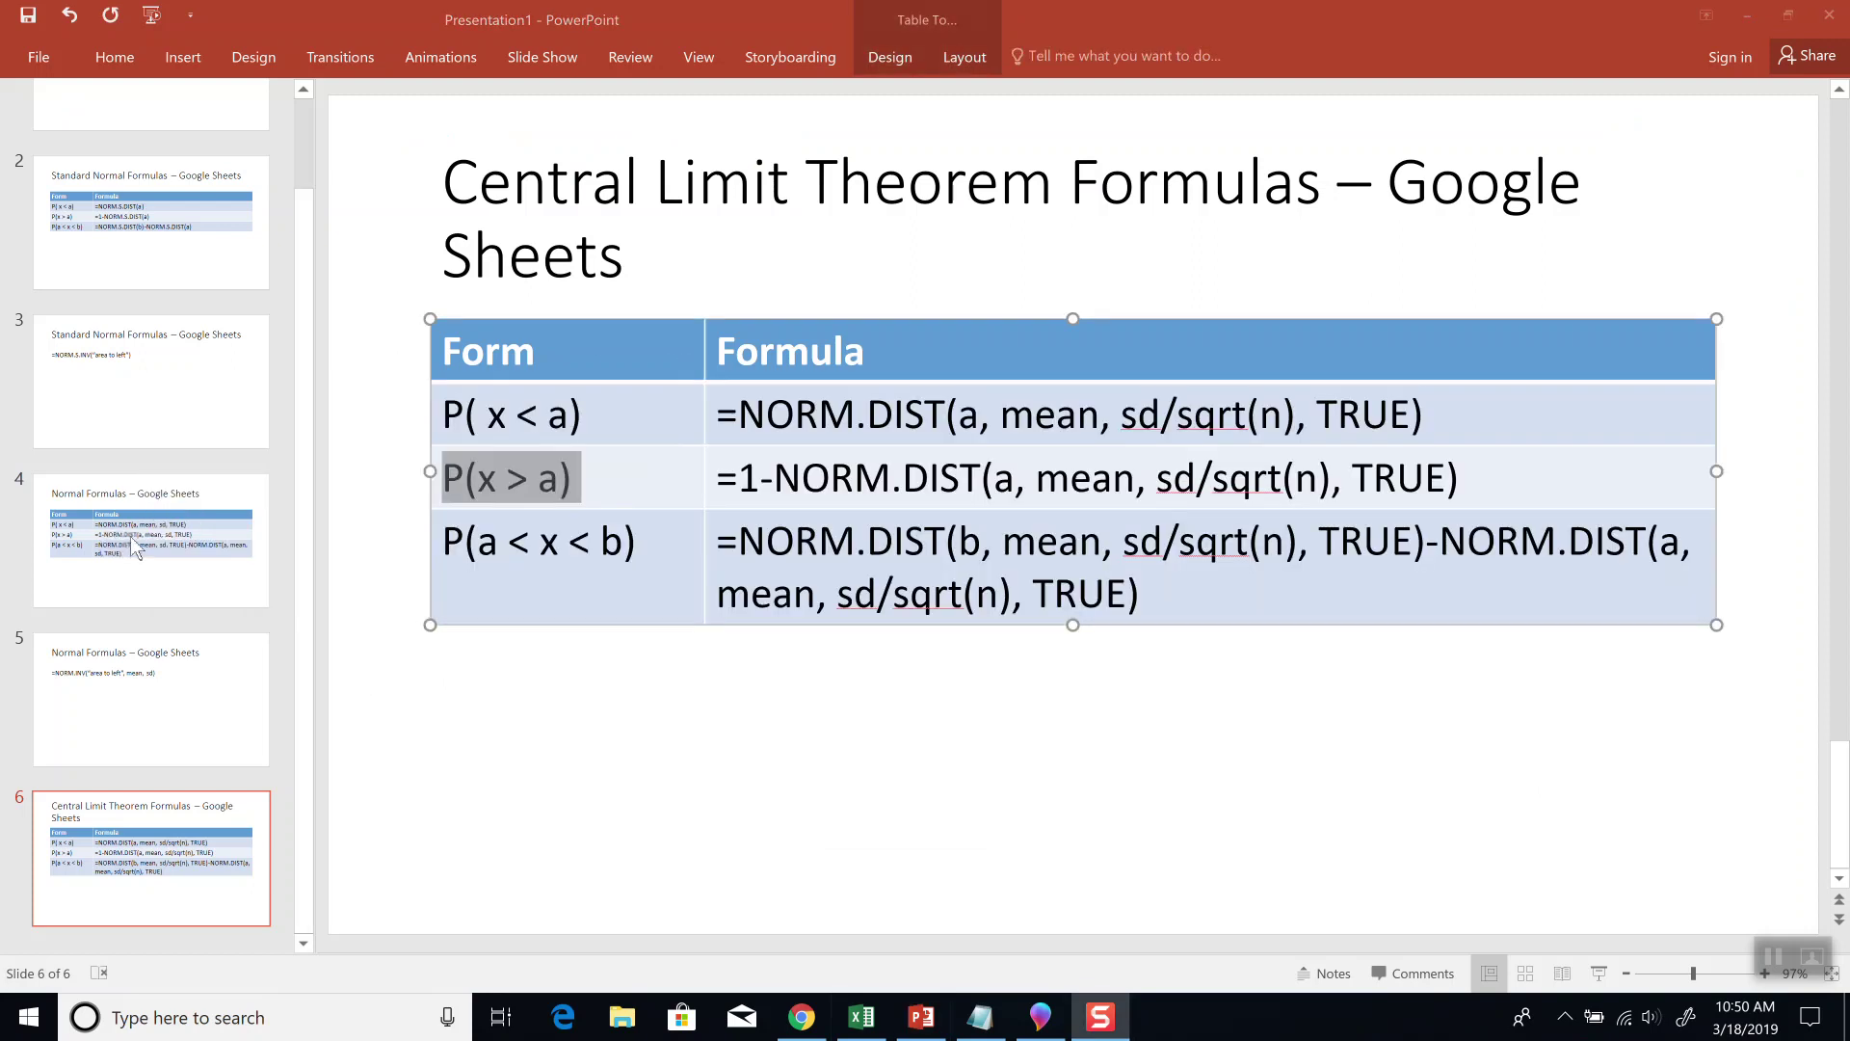
key("alt+Tab")
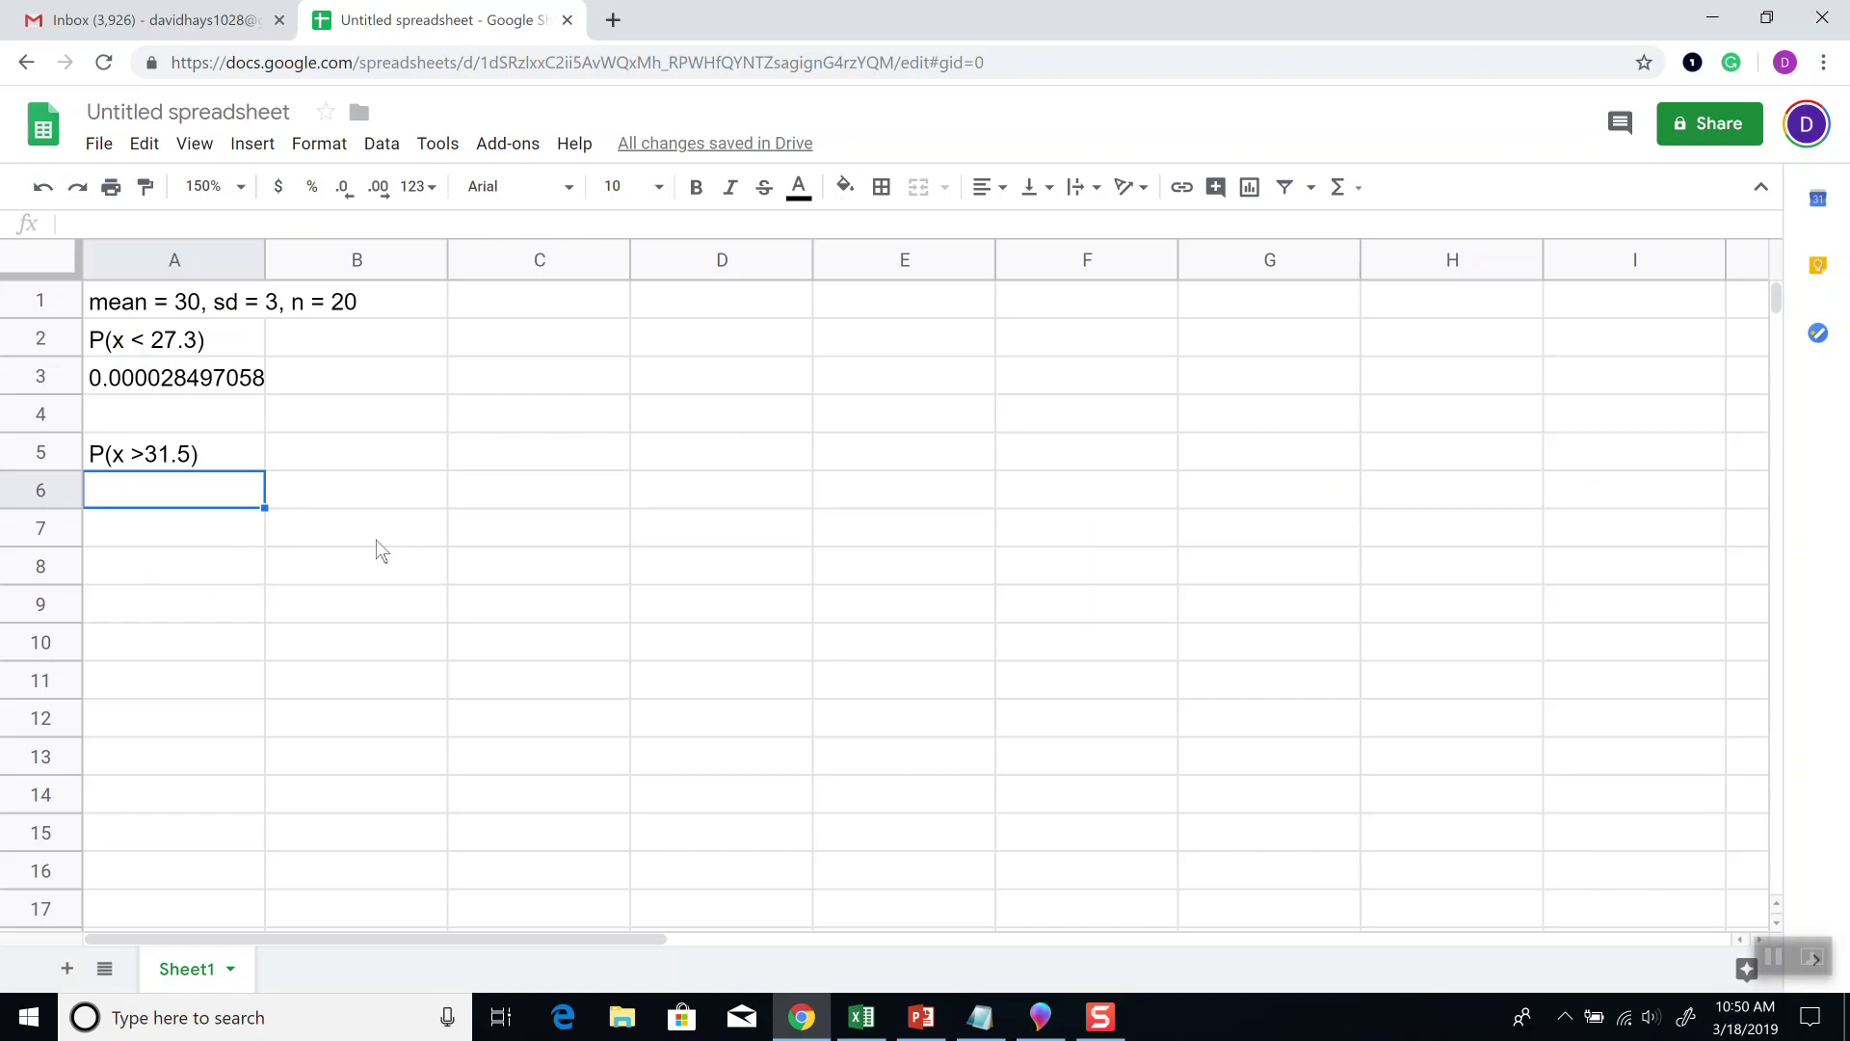
Step: Add the note 'so a = 31.5' in A6
type("so a = 31")
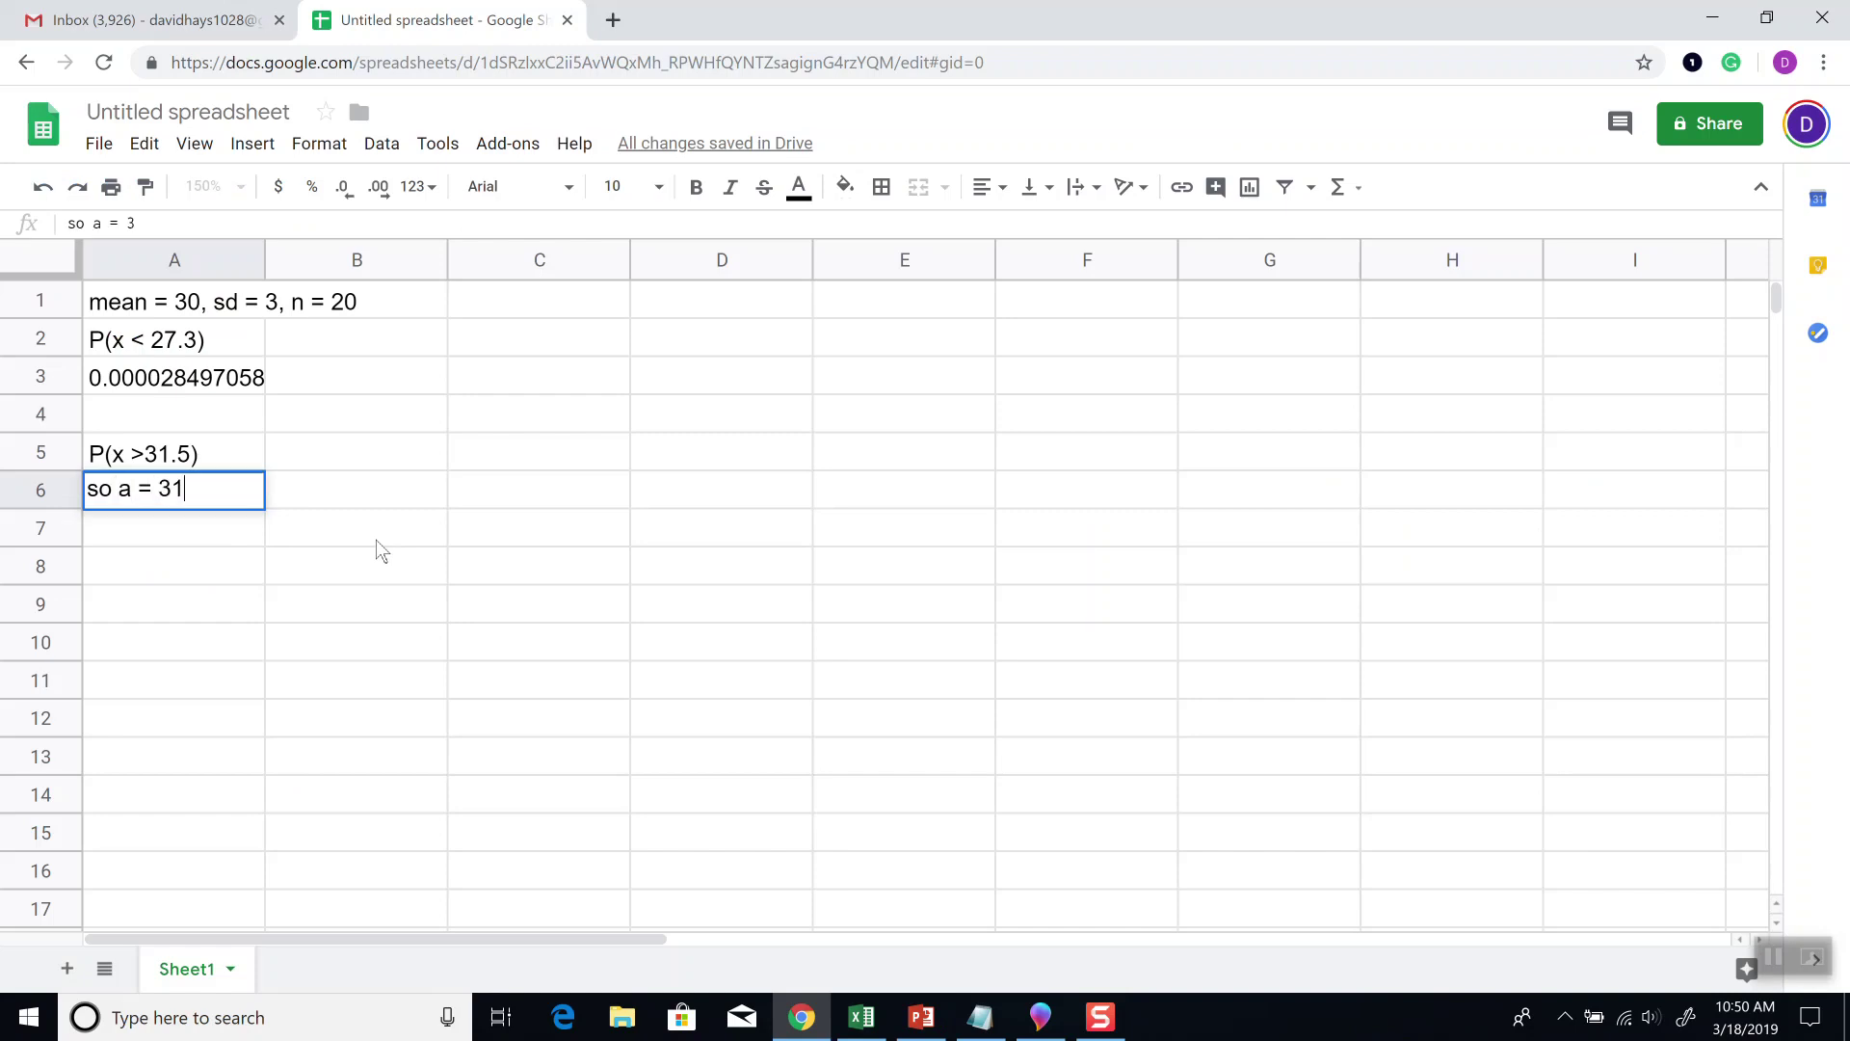
type(".5")
key("Return")
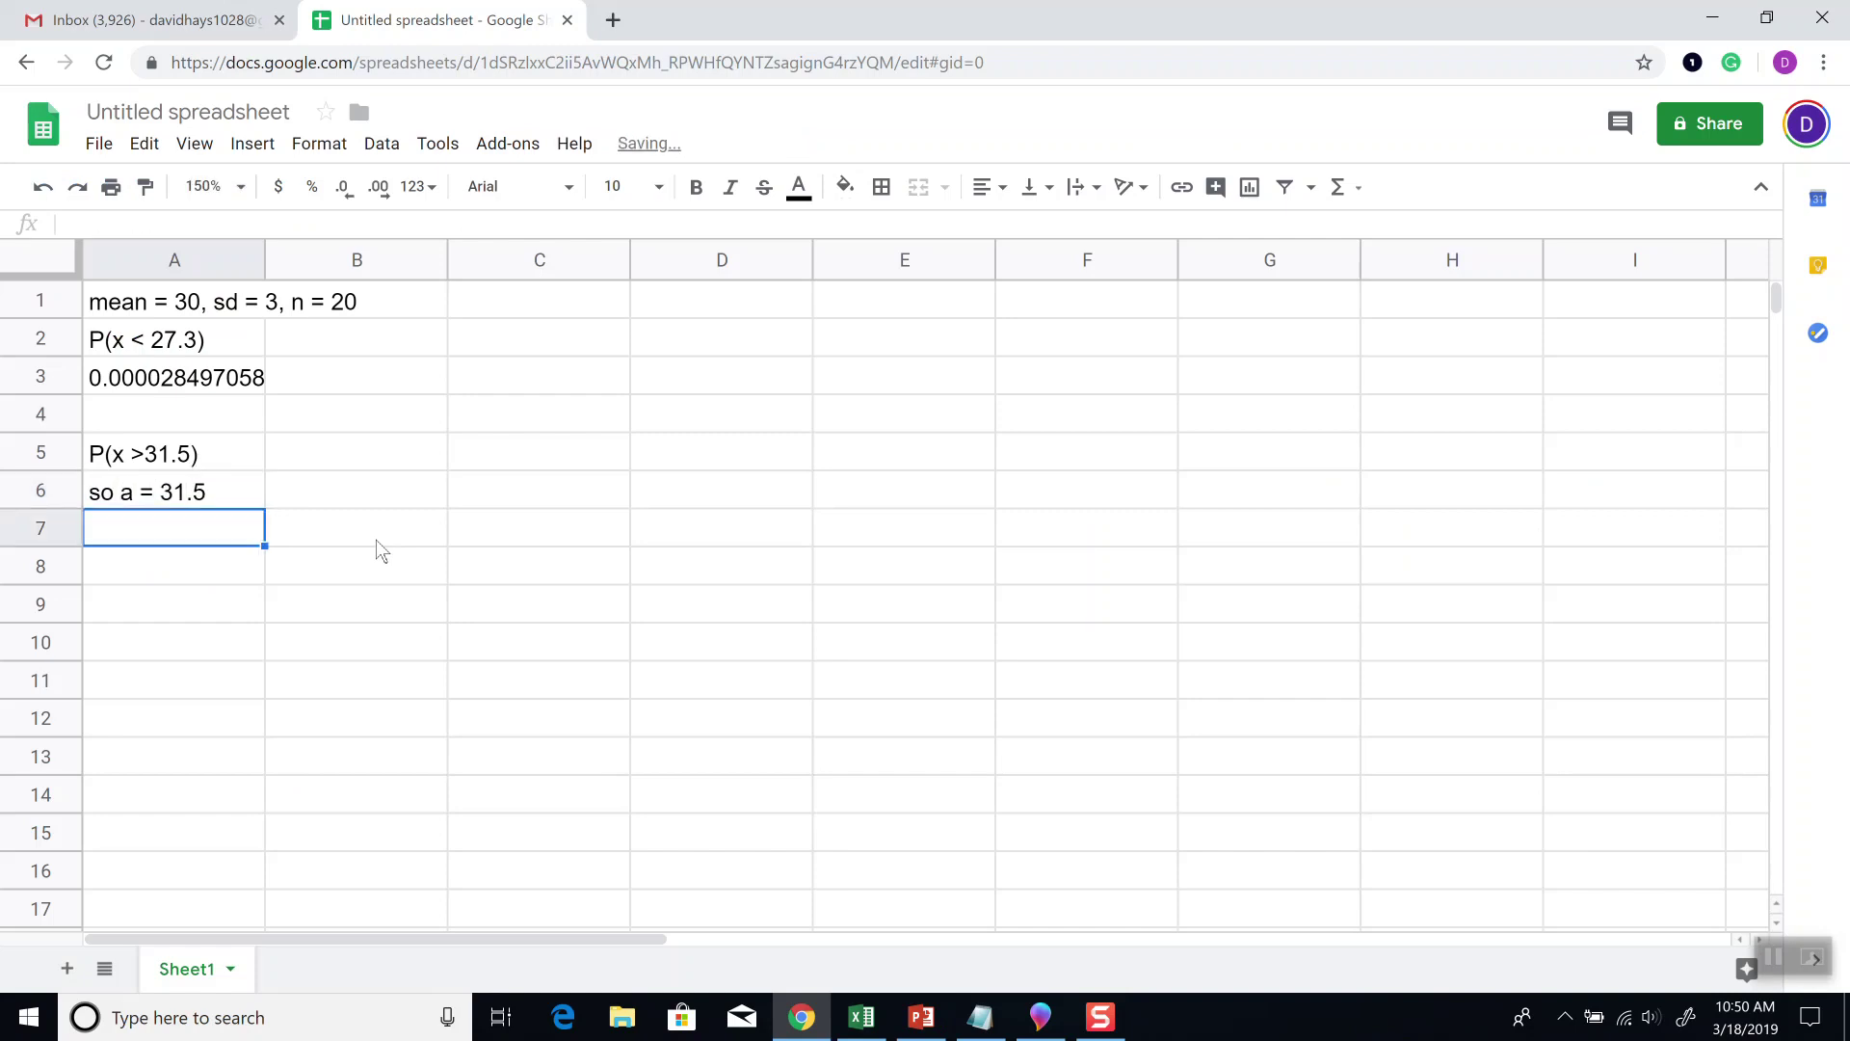
key("alt+Tab")
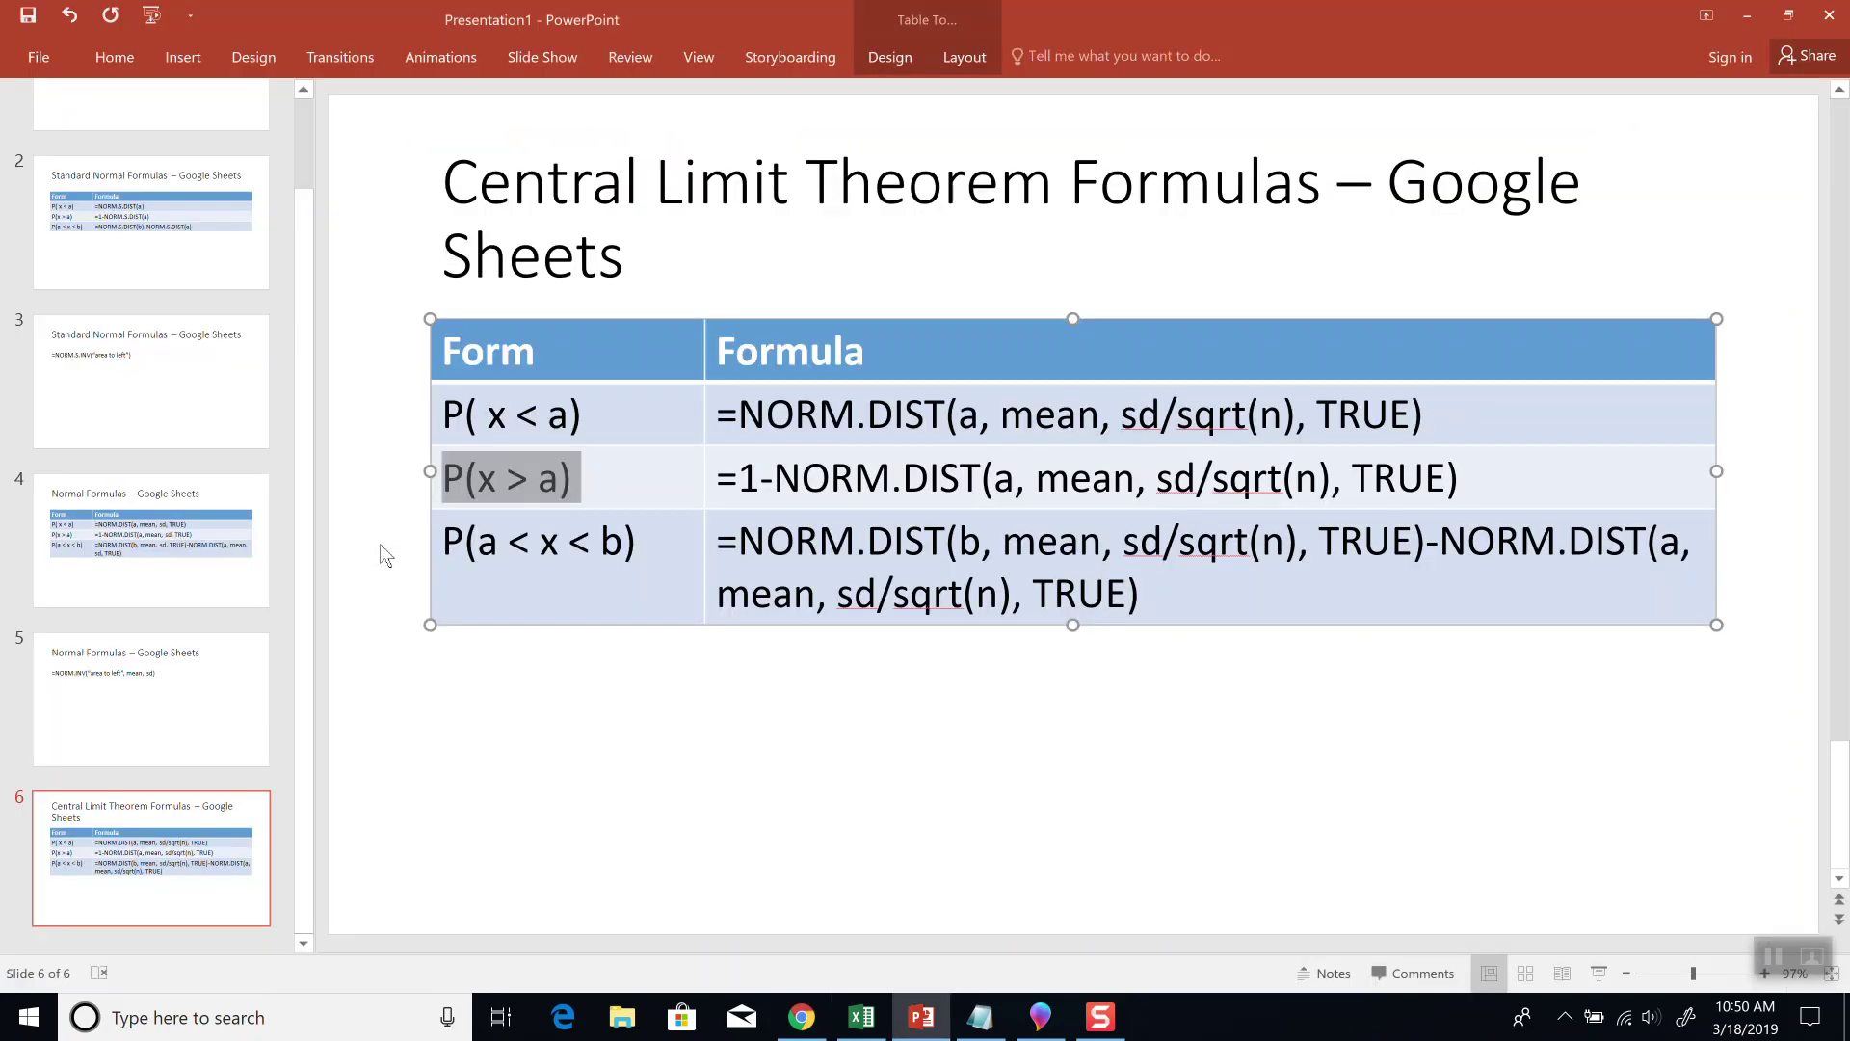
key("alt+Tab")
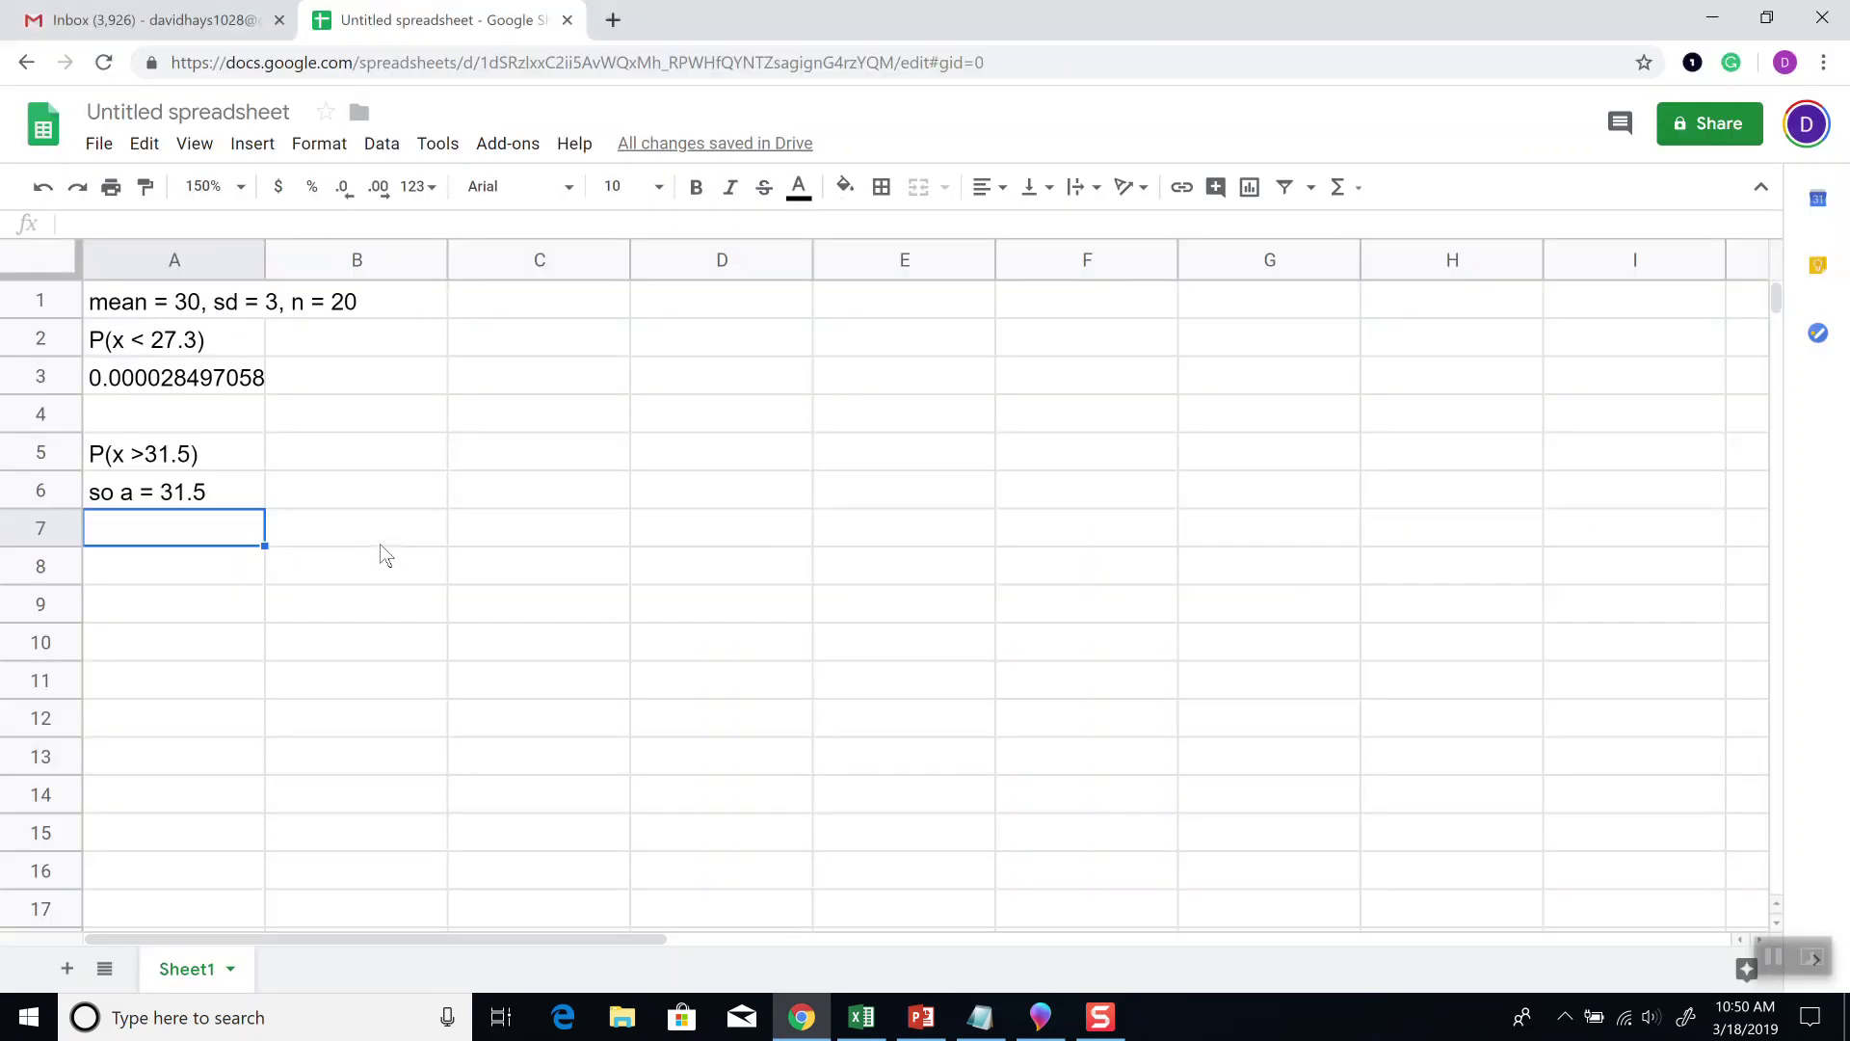
Step: Enter =1-norm.dist(31.5,30,3/sqrt(20),TRUE) in A7, giving 0.01267365934
type("=1-")
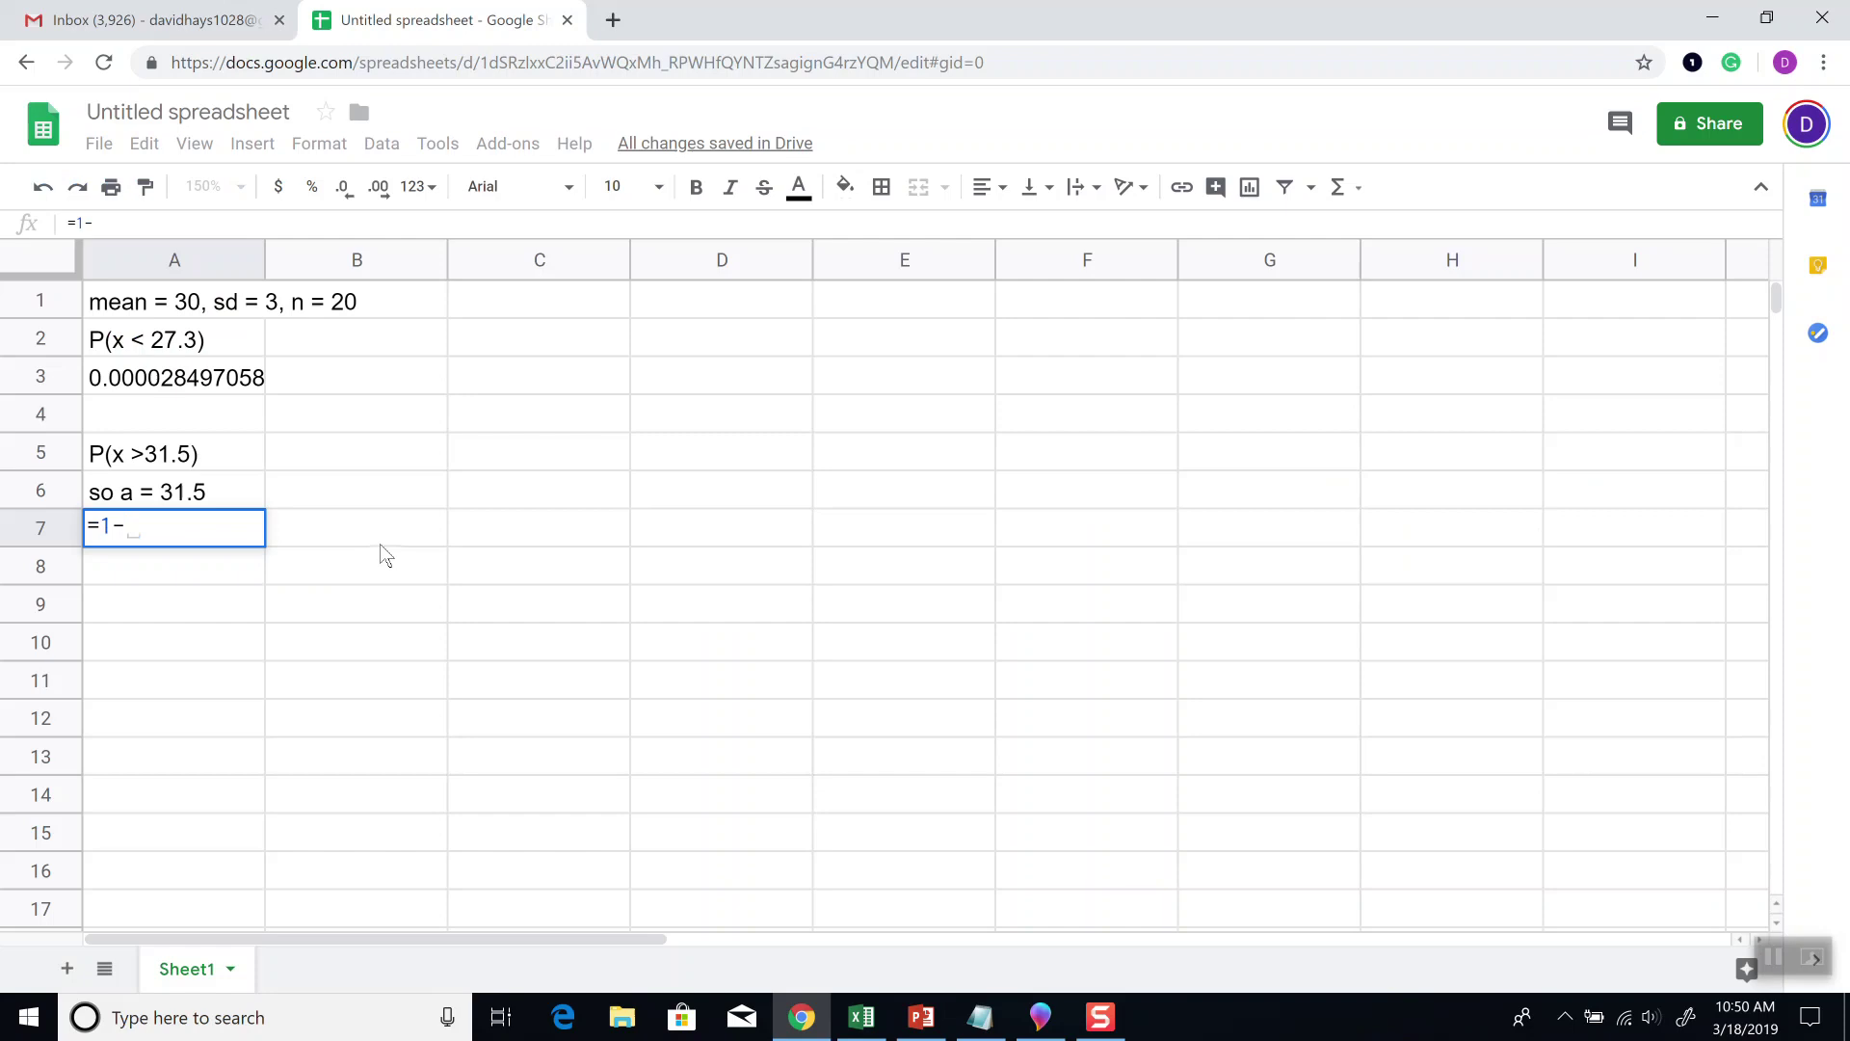
type("norm.dist(")
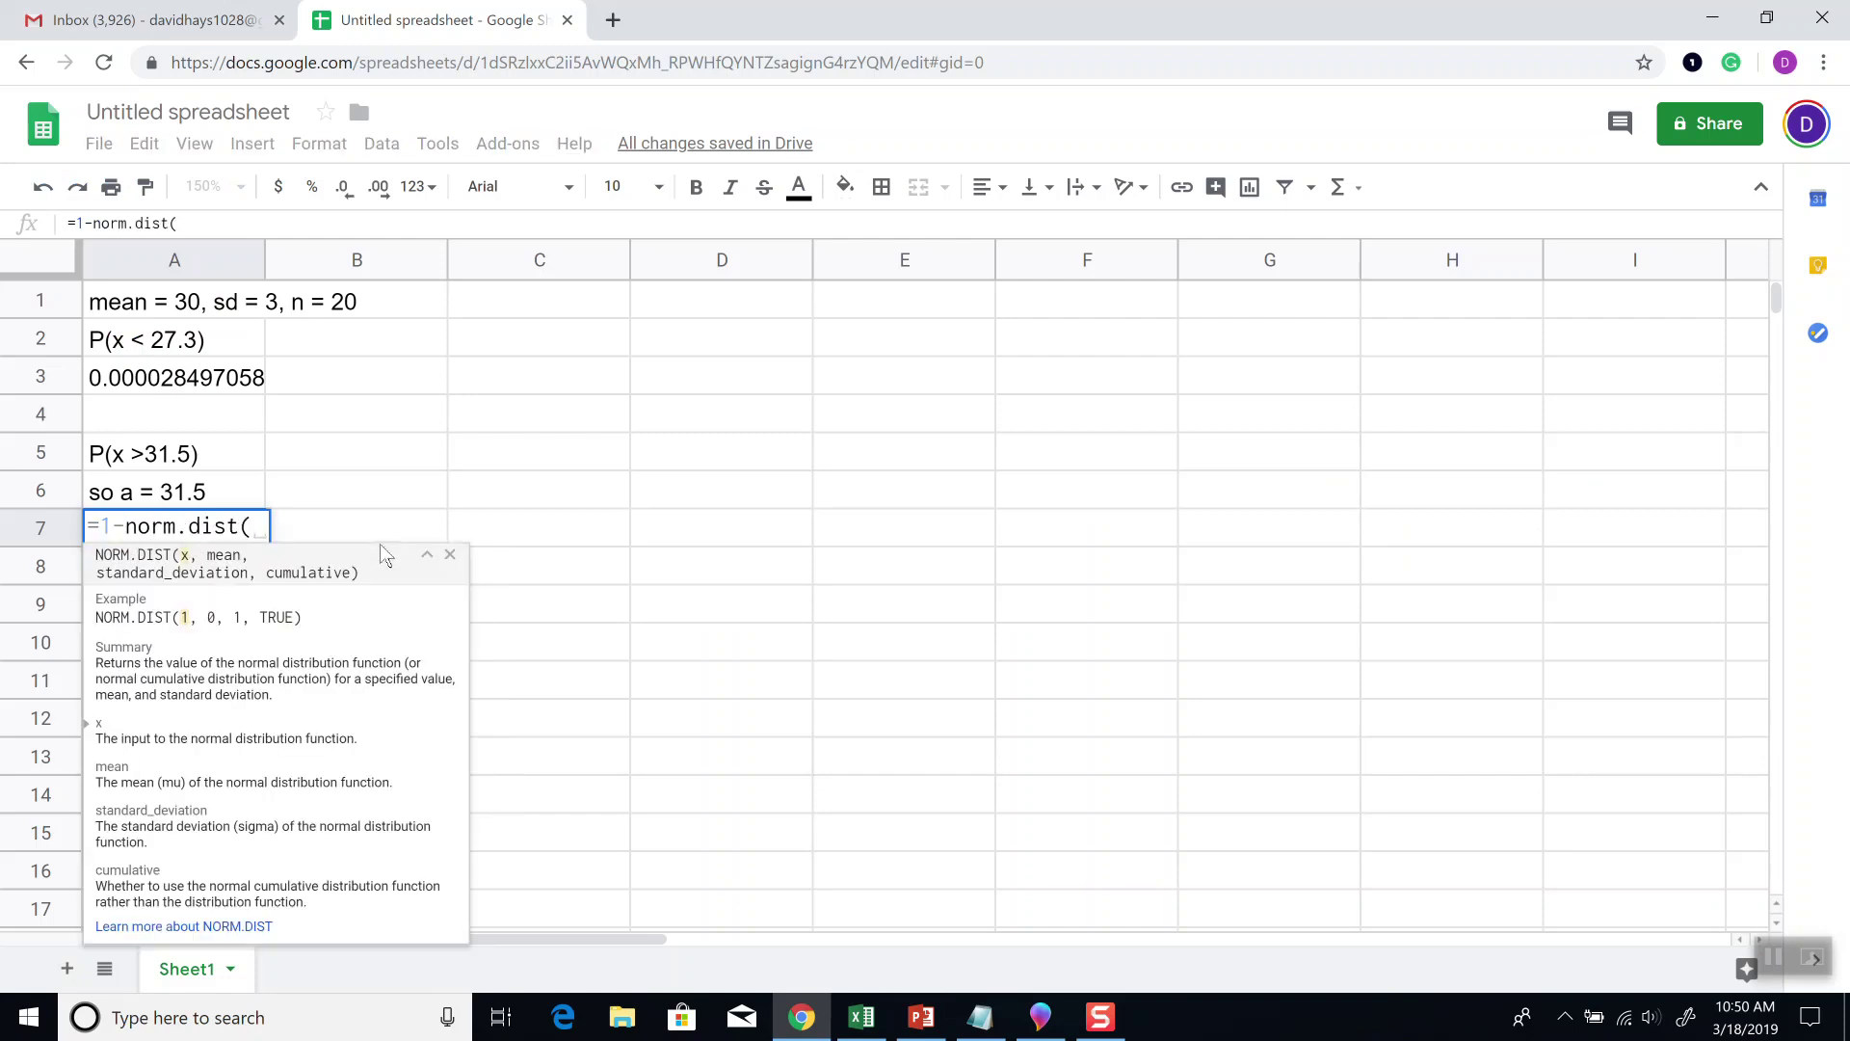
key("alt+Tab")
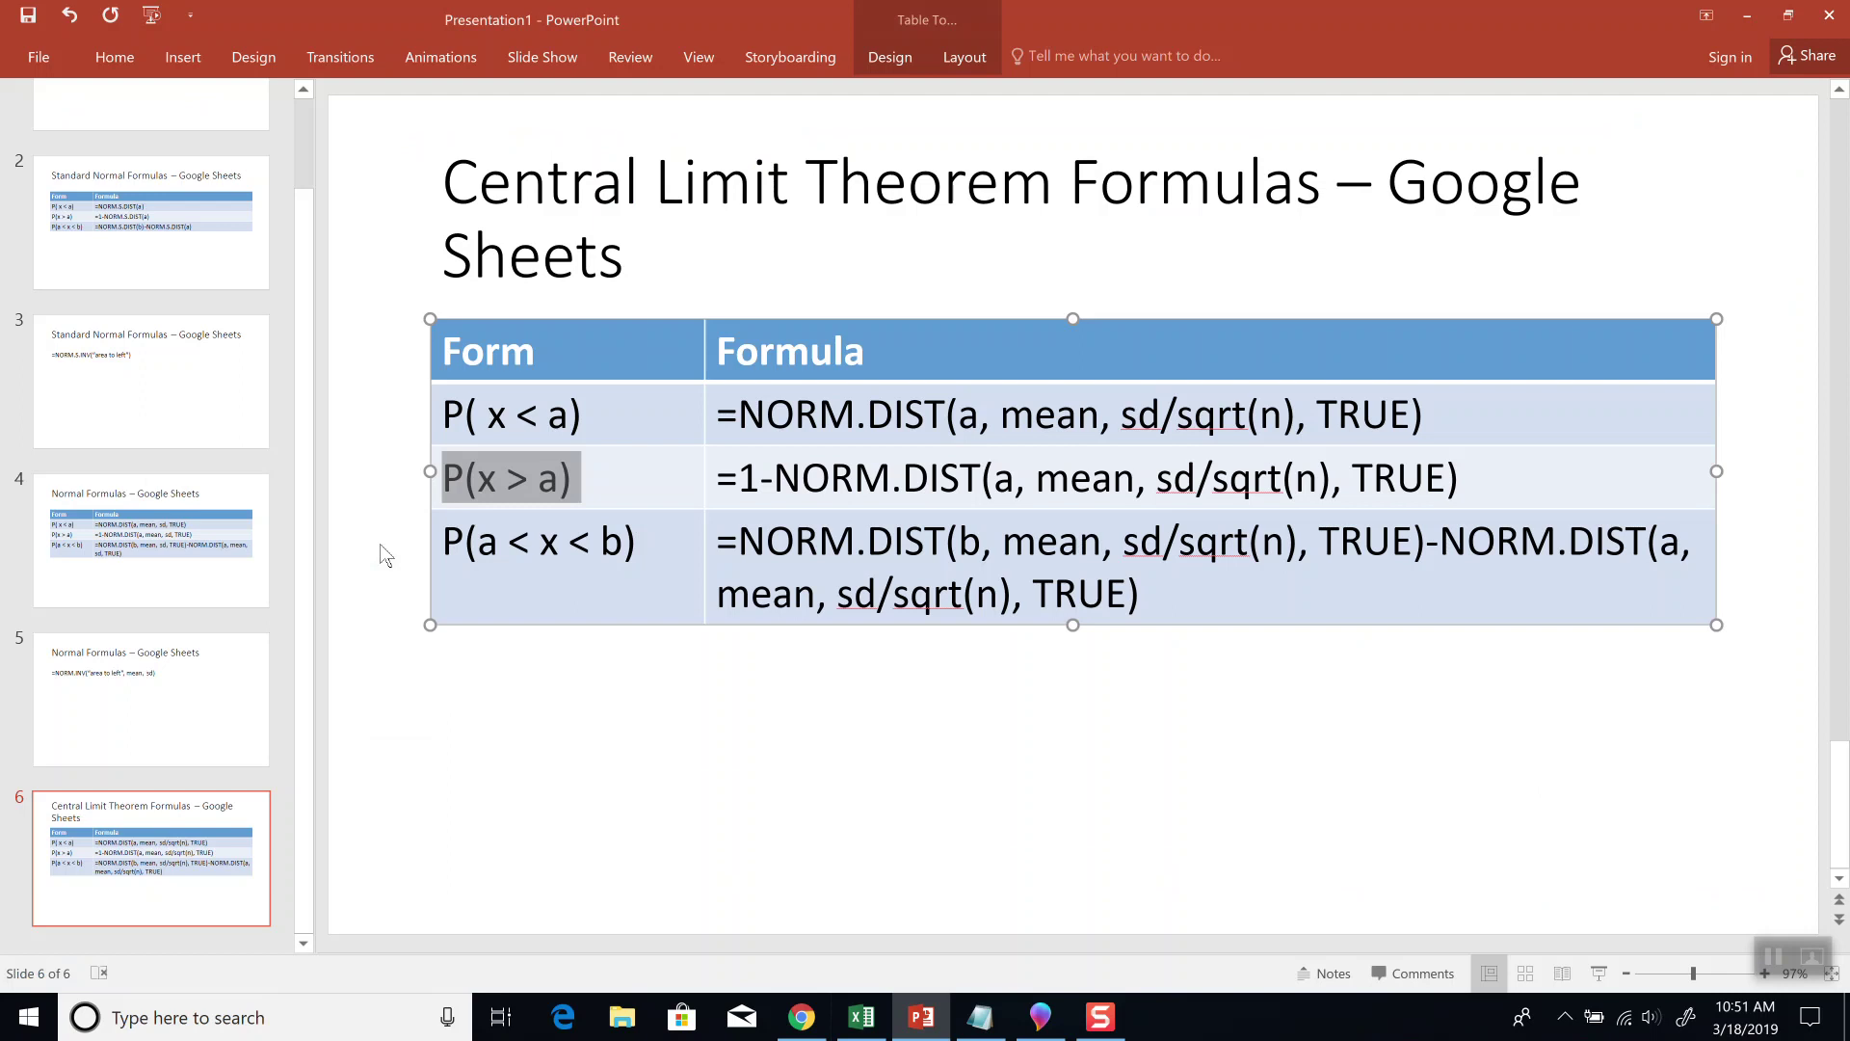
key("alt+Tab")
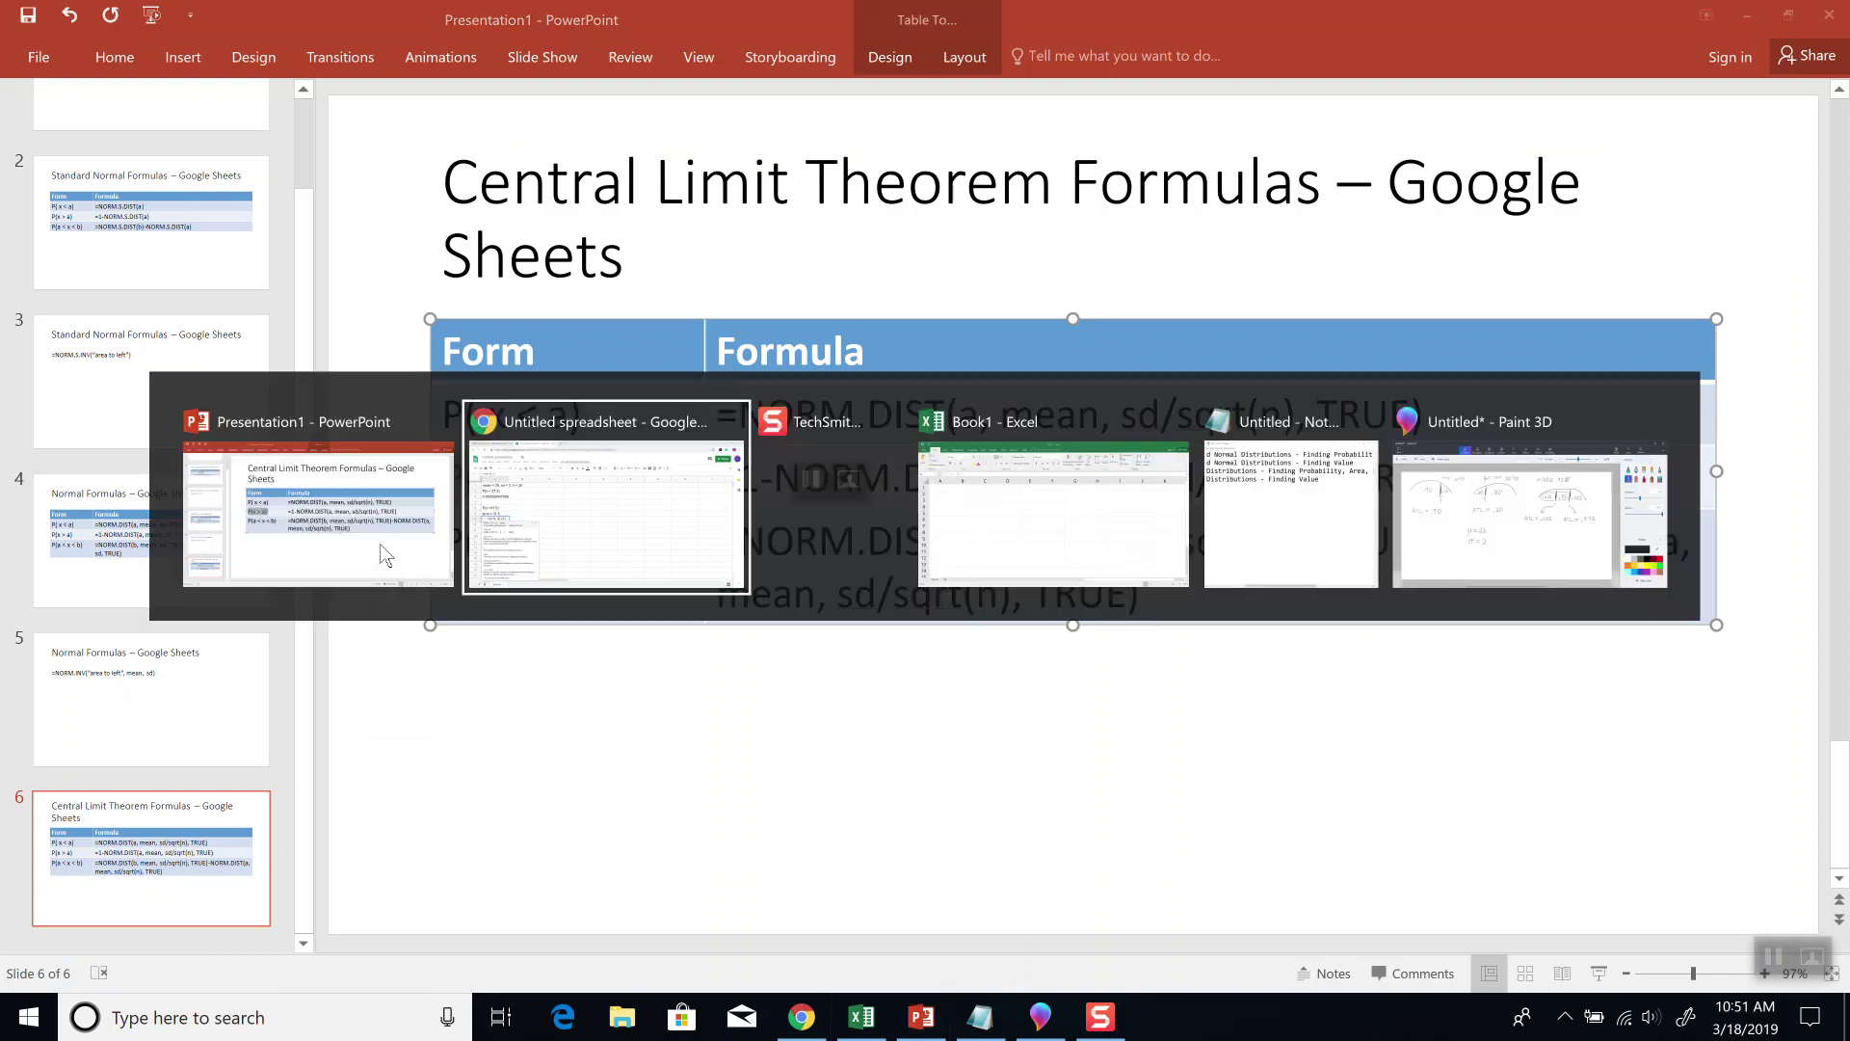
type("31.5,")
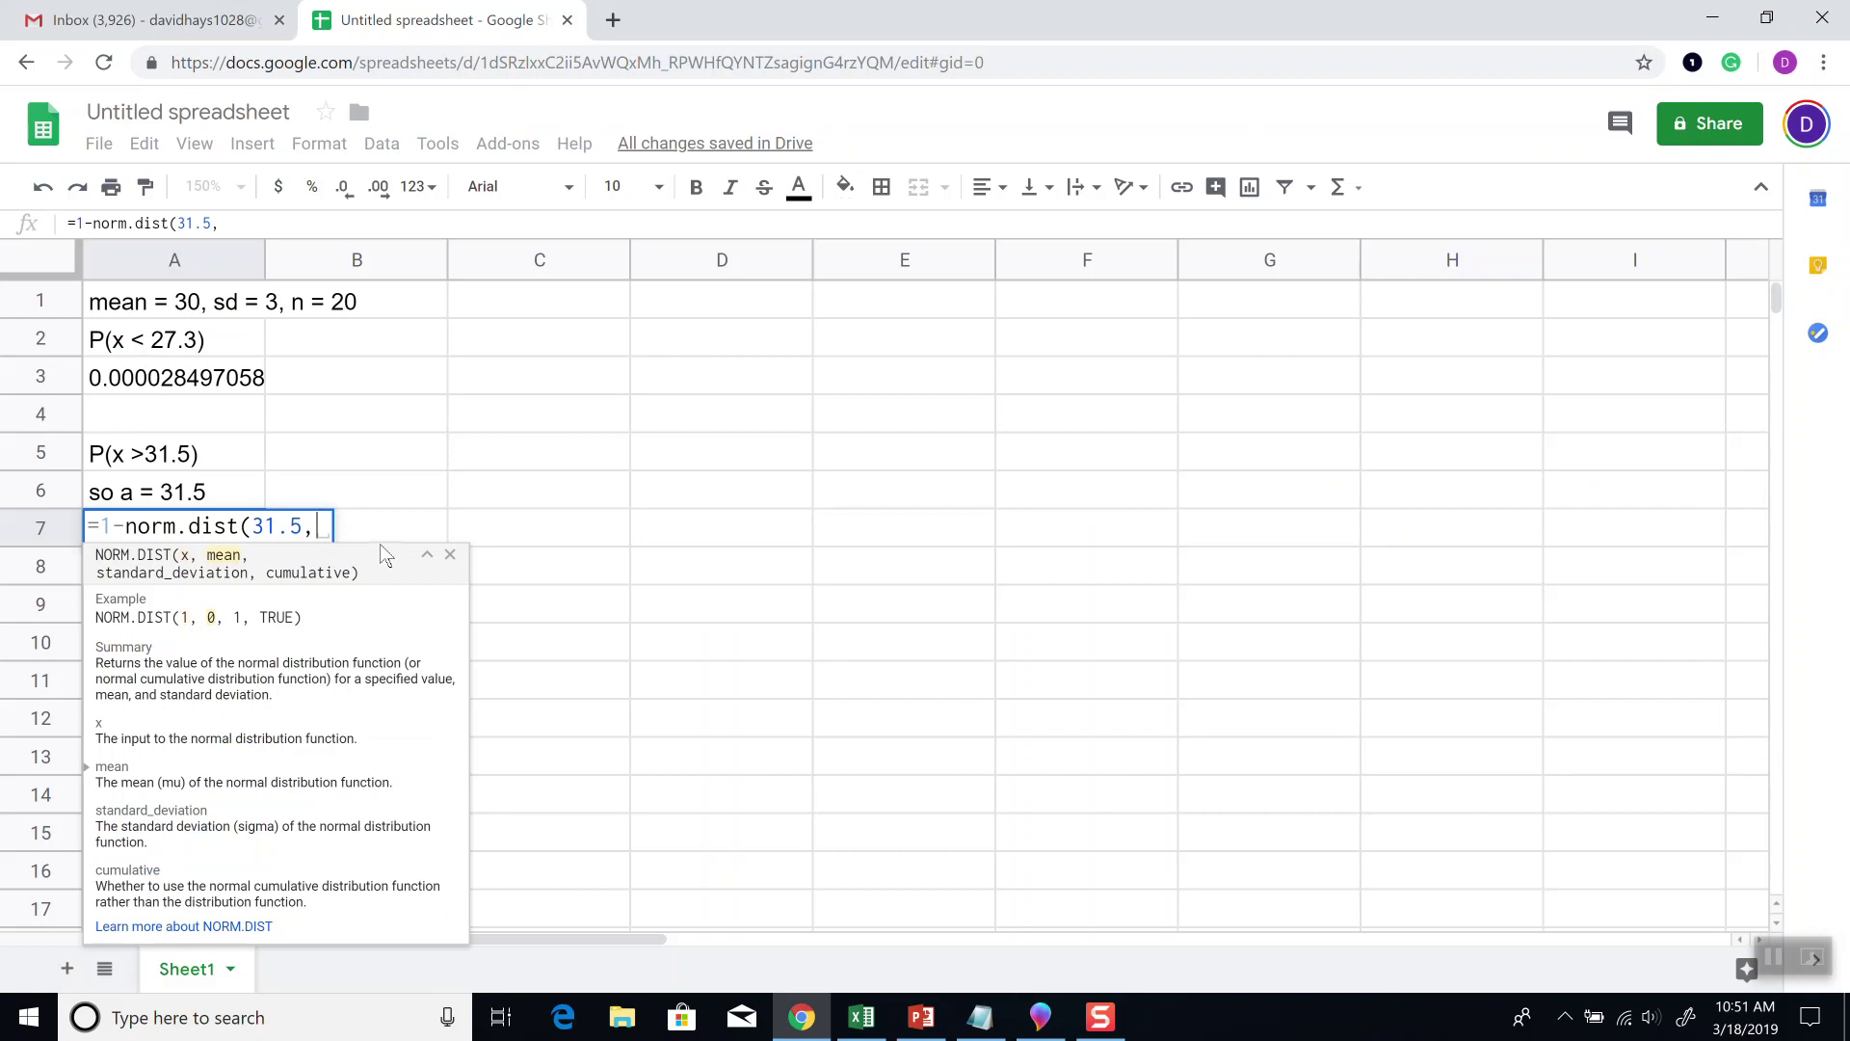
type("30,3/sqrt(")
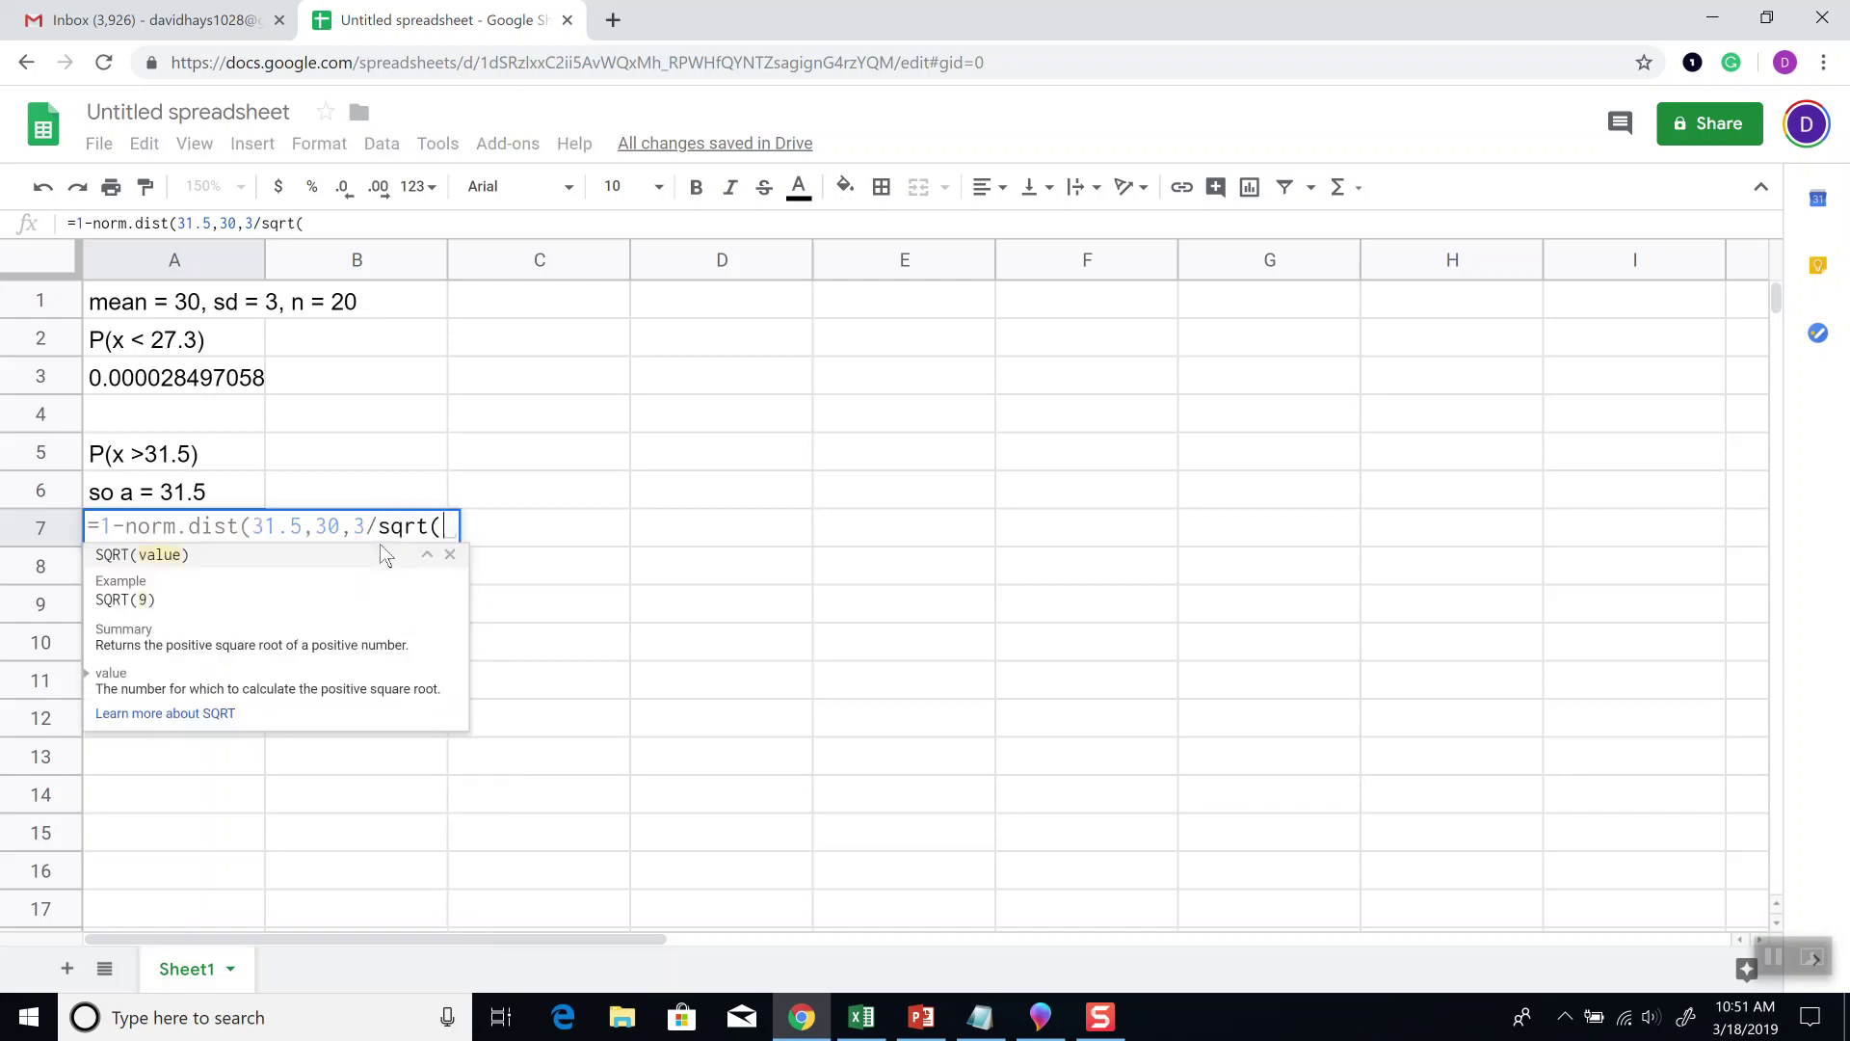
type("20)")
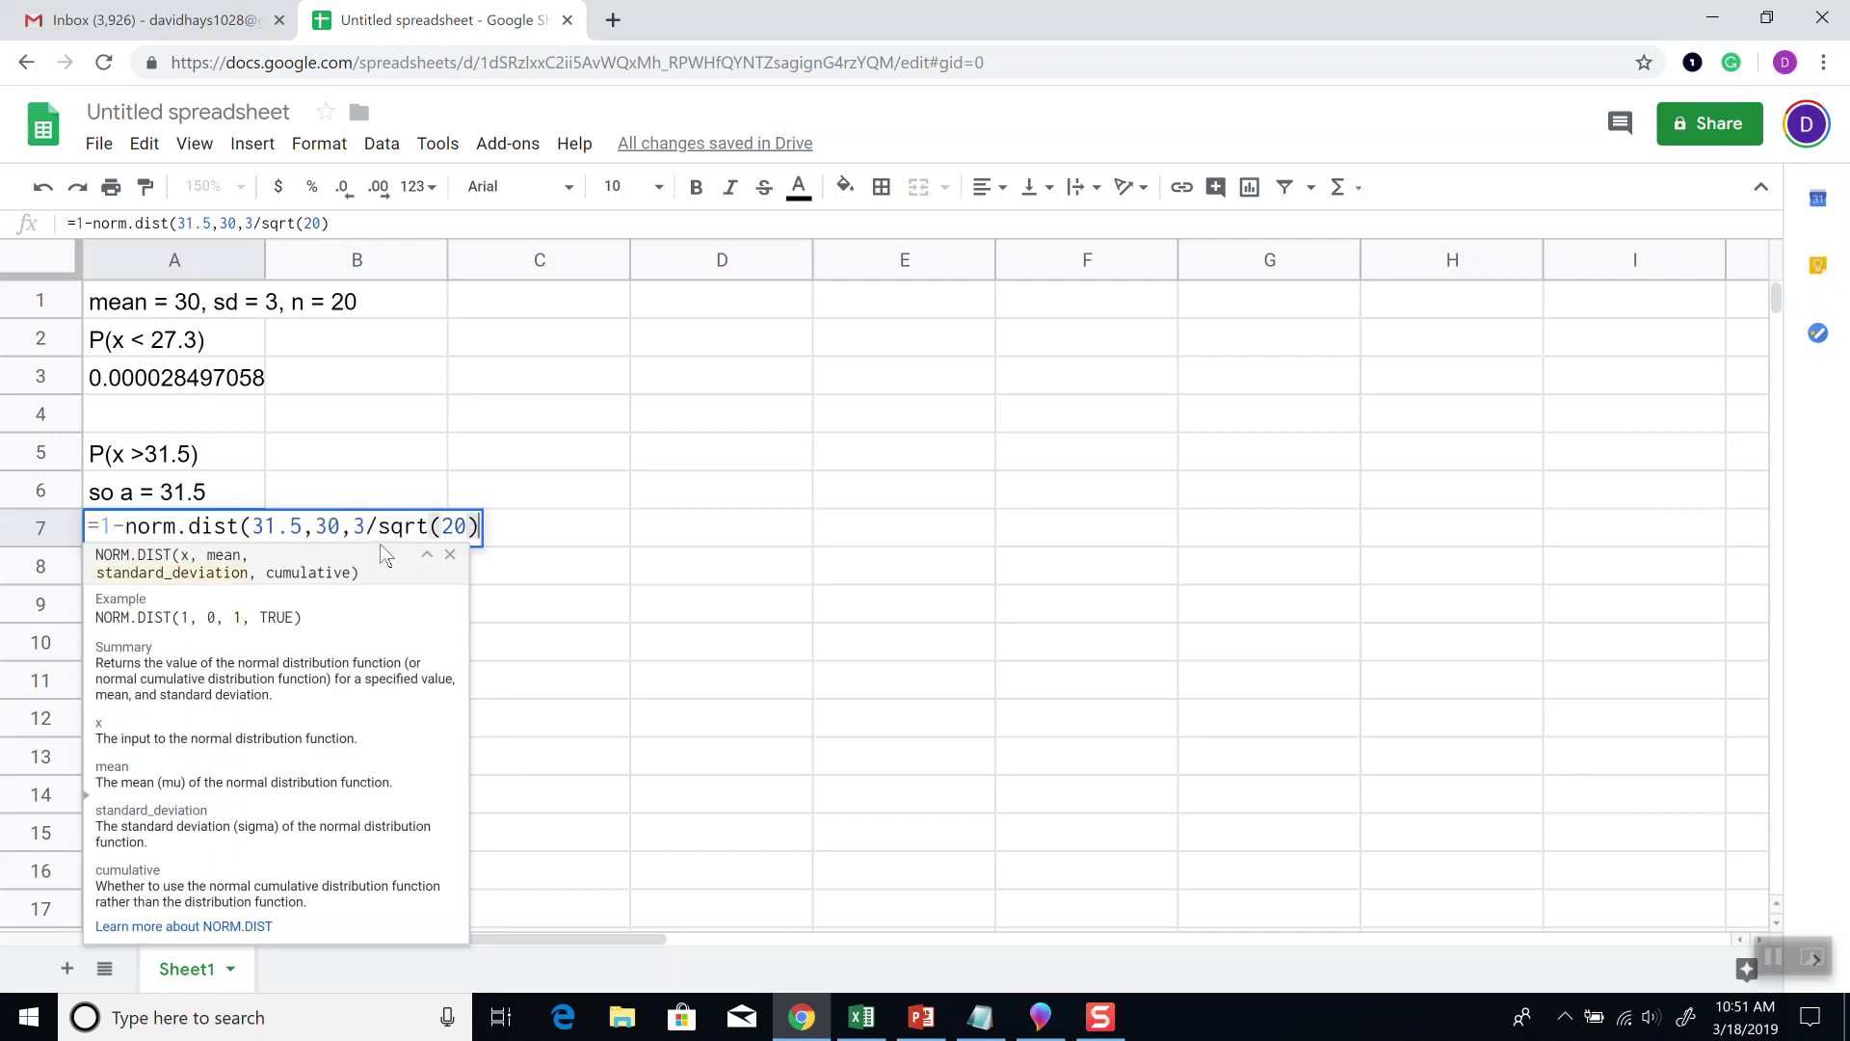
type(",")
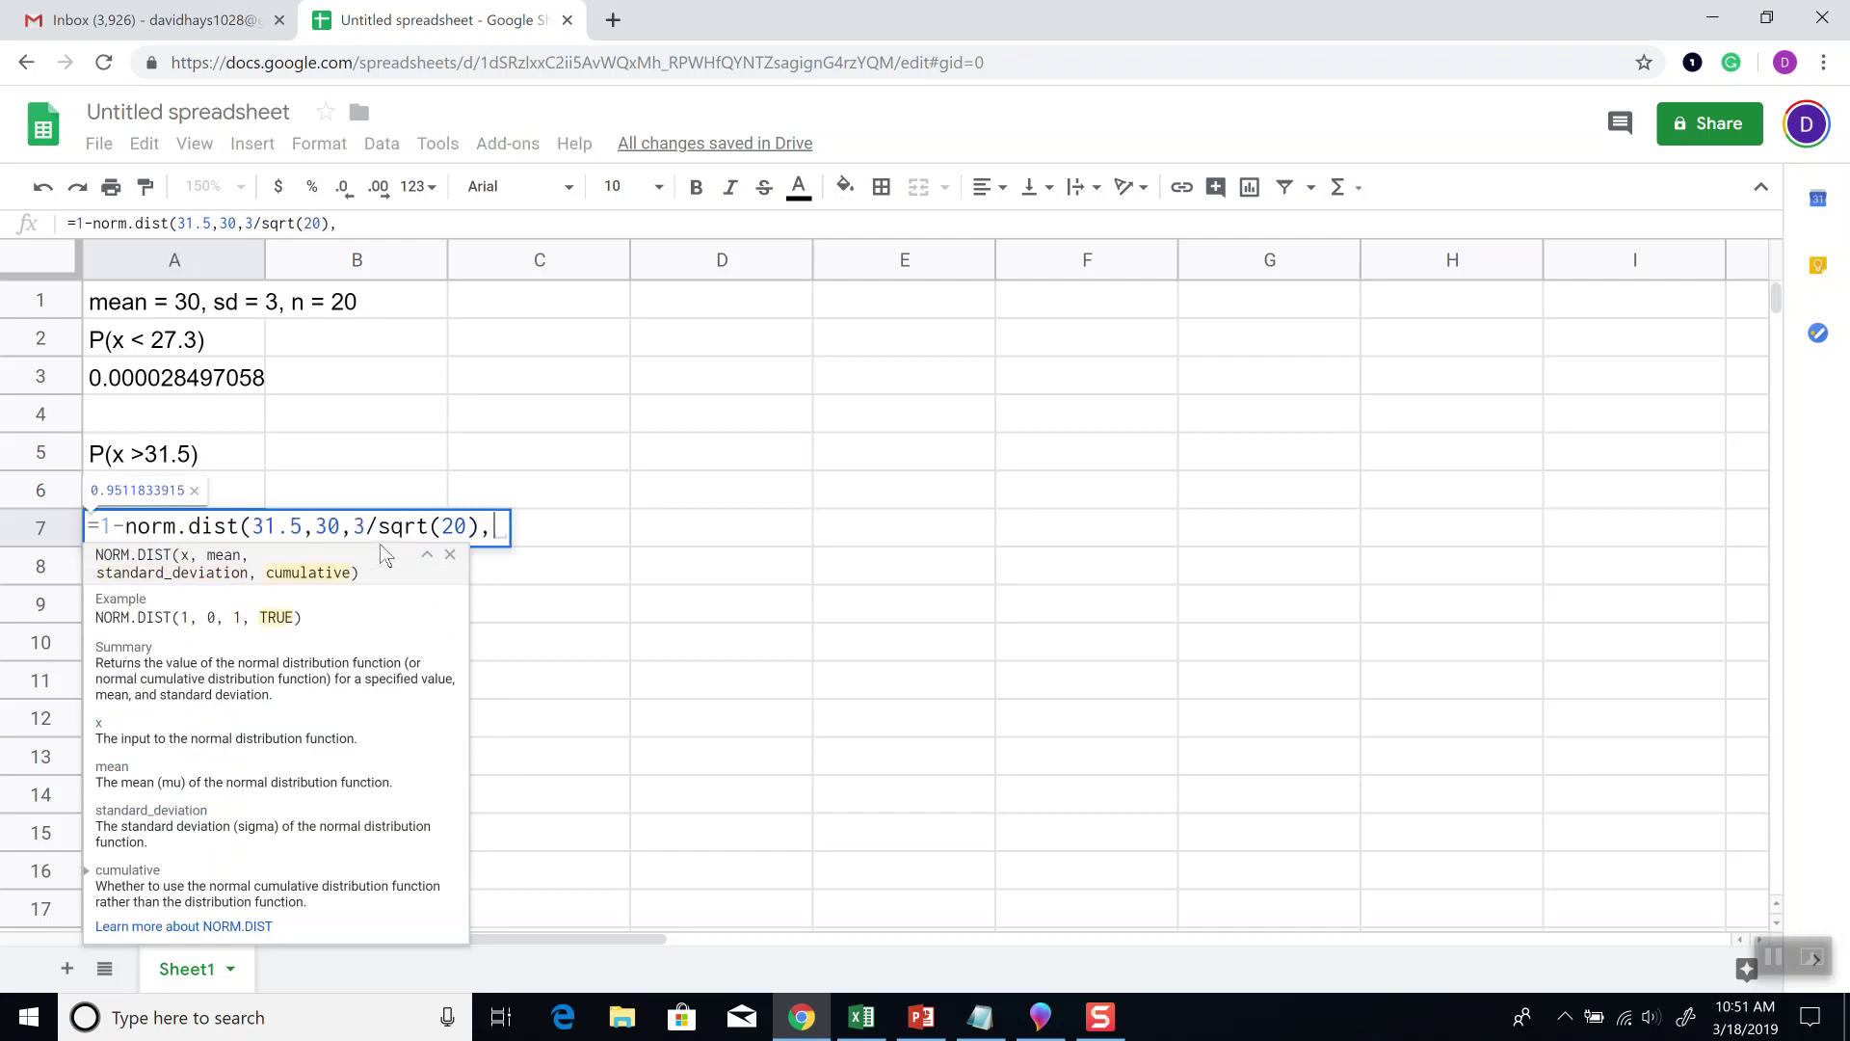
type("TRUE)")
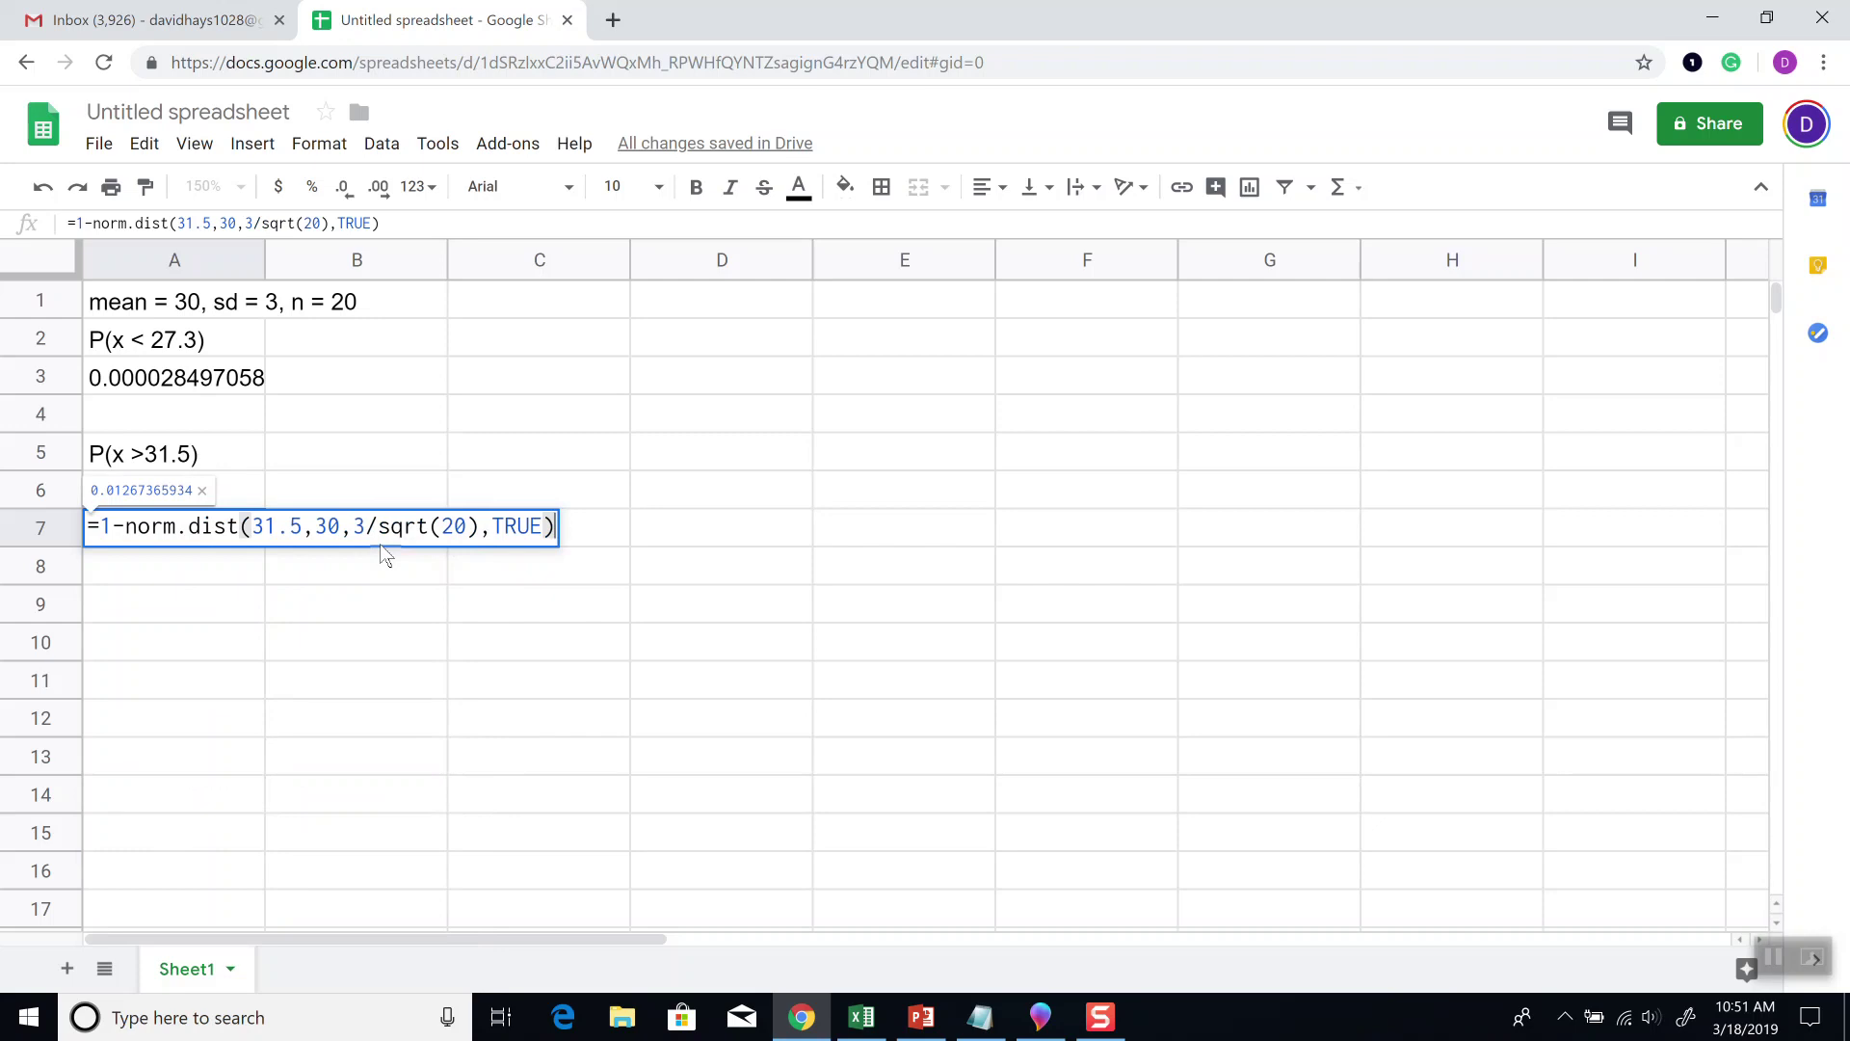
key("Return")
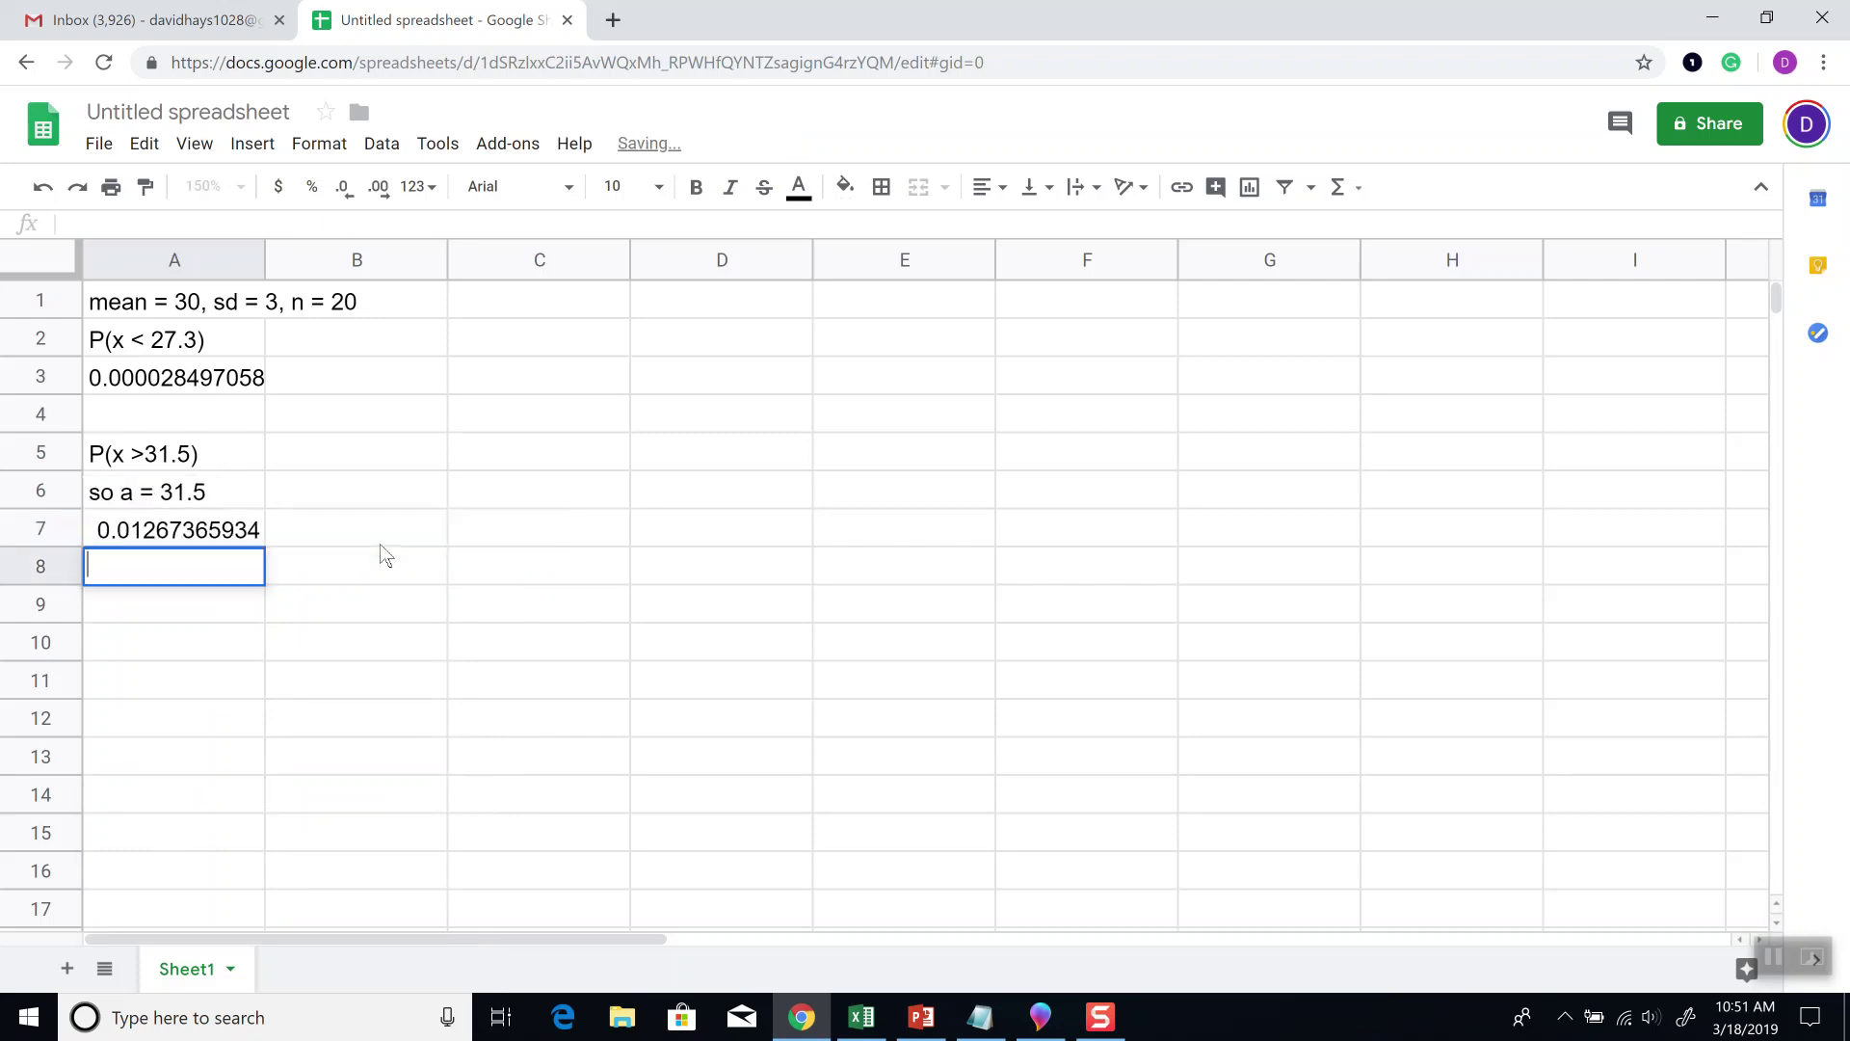
Step: Label cell C1 'P(28.5 < x < 30.7)'
key("Down")
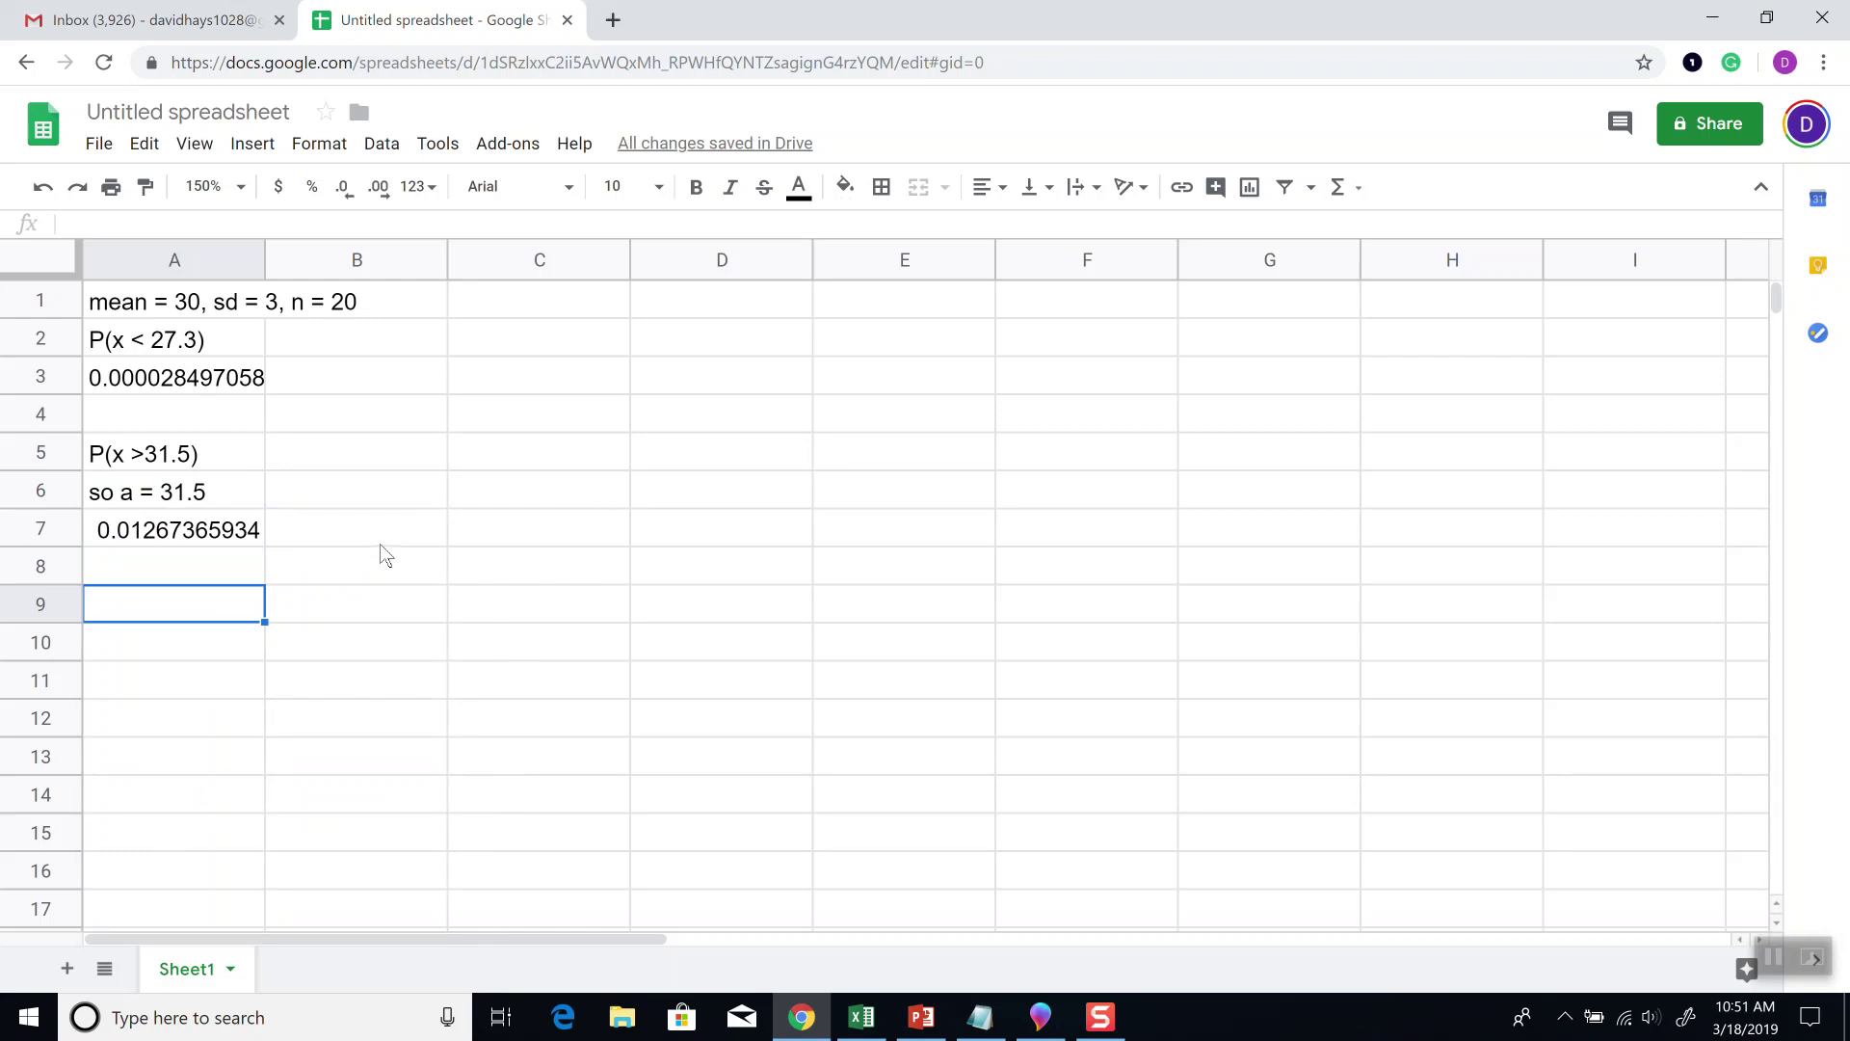
left_click(590, 302)
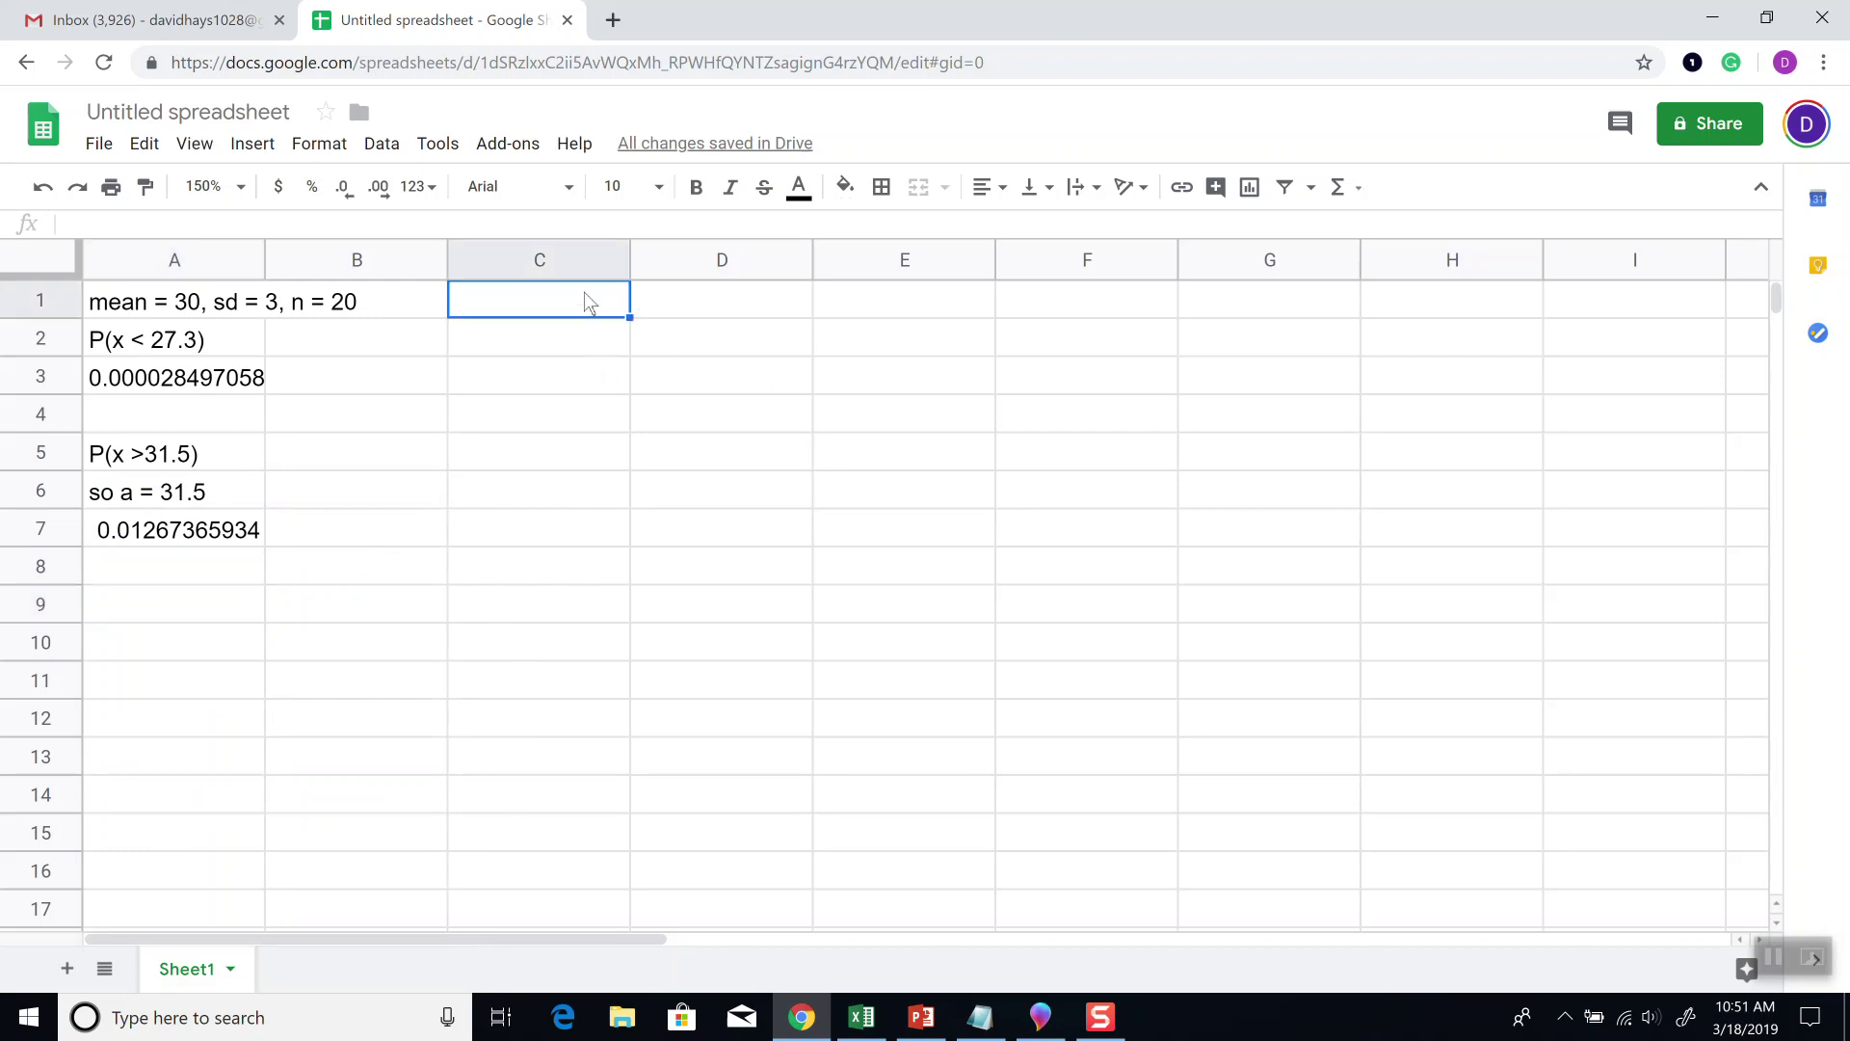
type("P(")
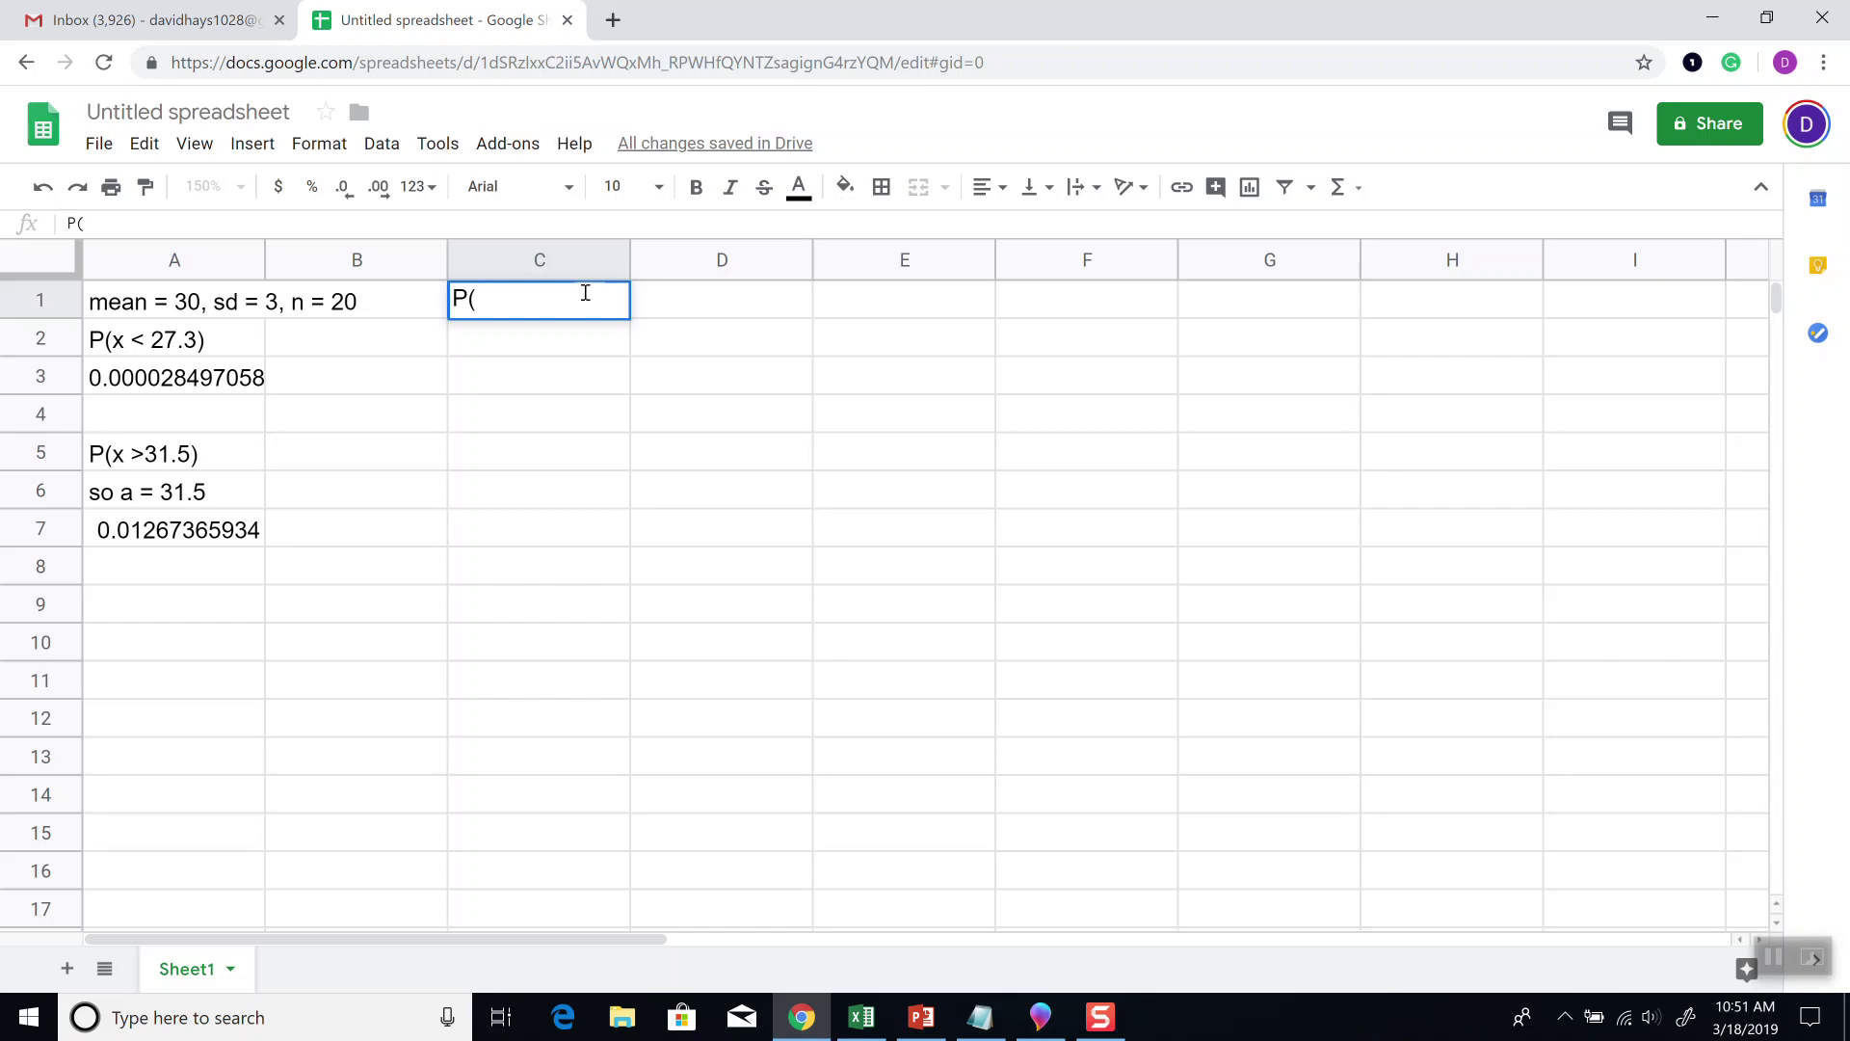
type("28.5 < x < 30.7)")
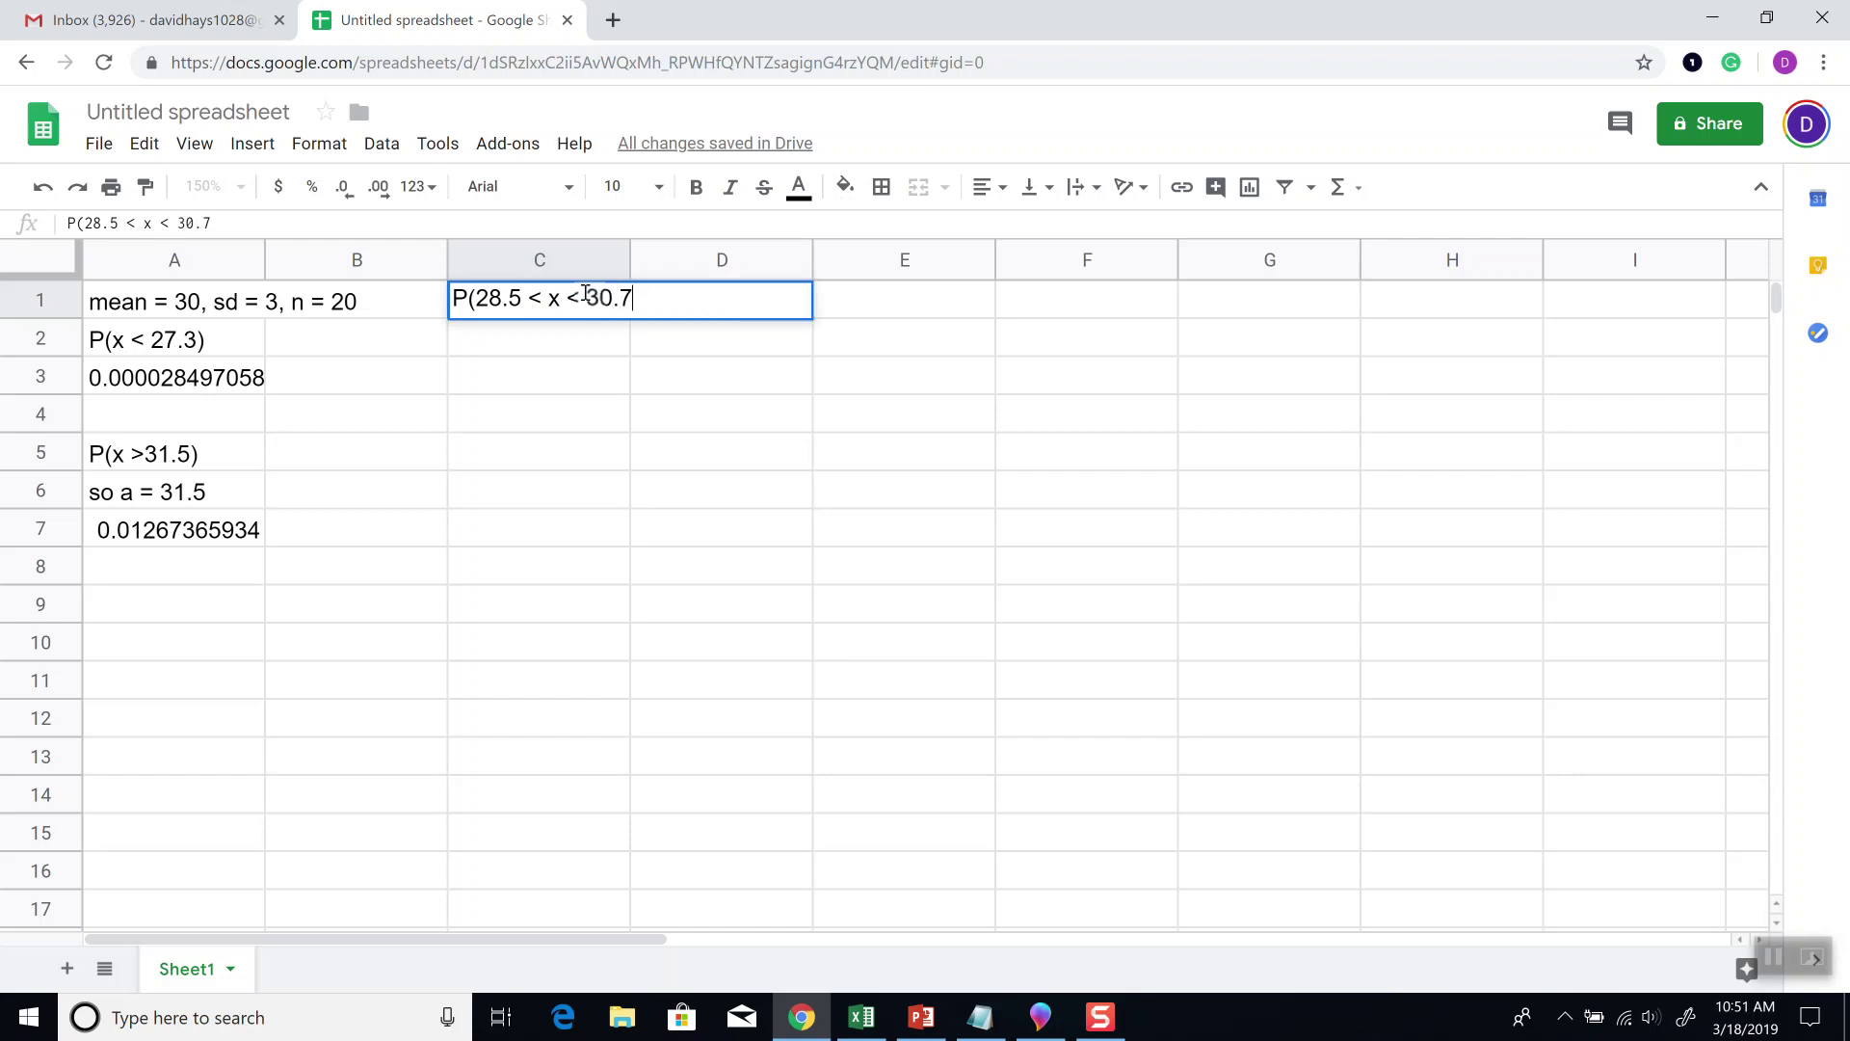
key("Return")
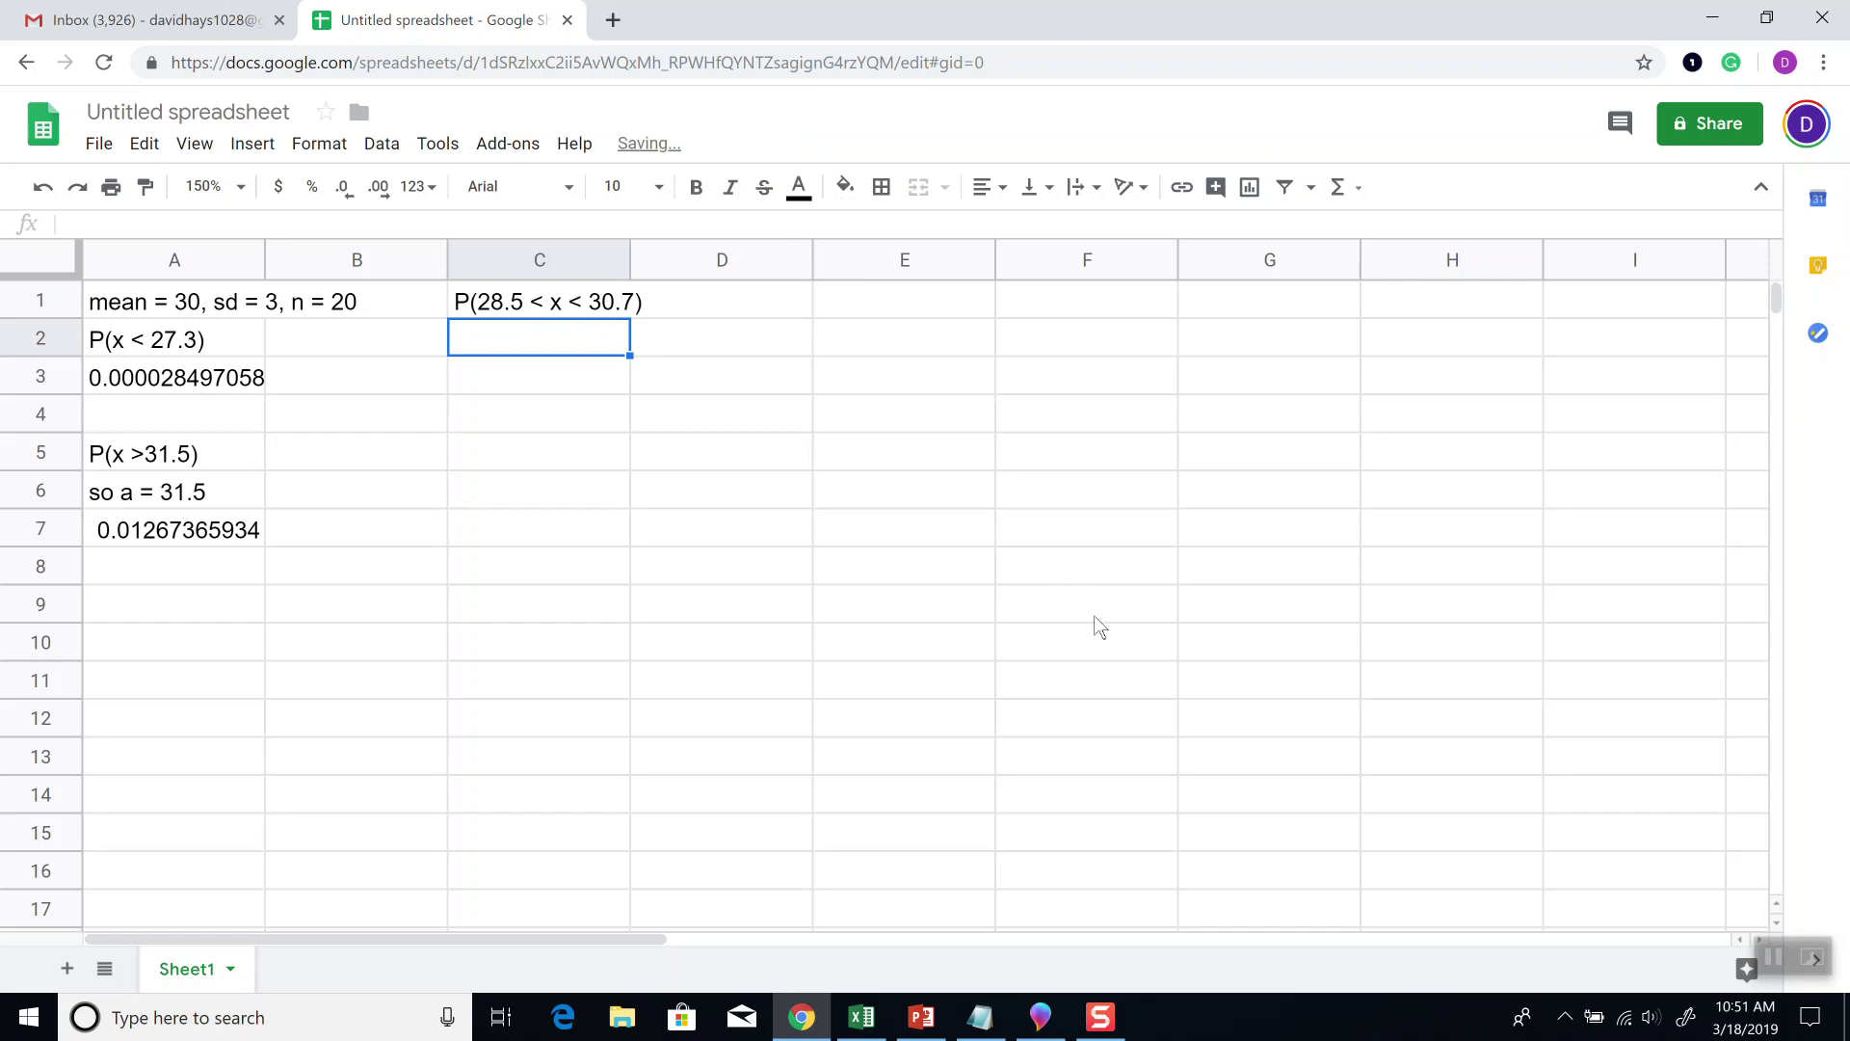
Step: Highlight the P(a < x < b) form on the slide and note 'so a = 28.5 and b = 30.7' in C2
key("alt+Tab")
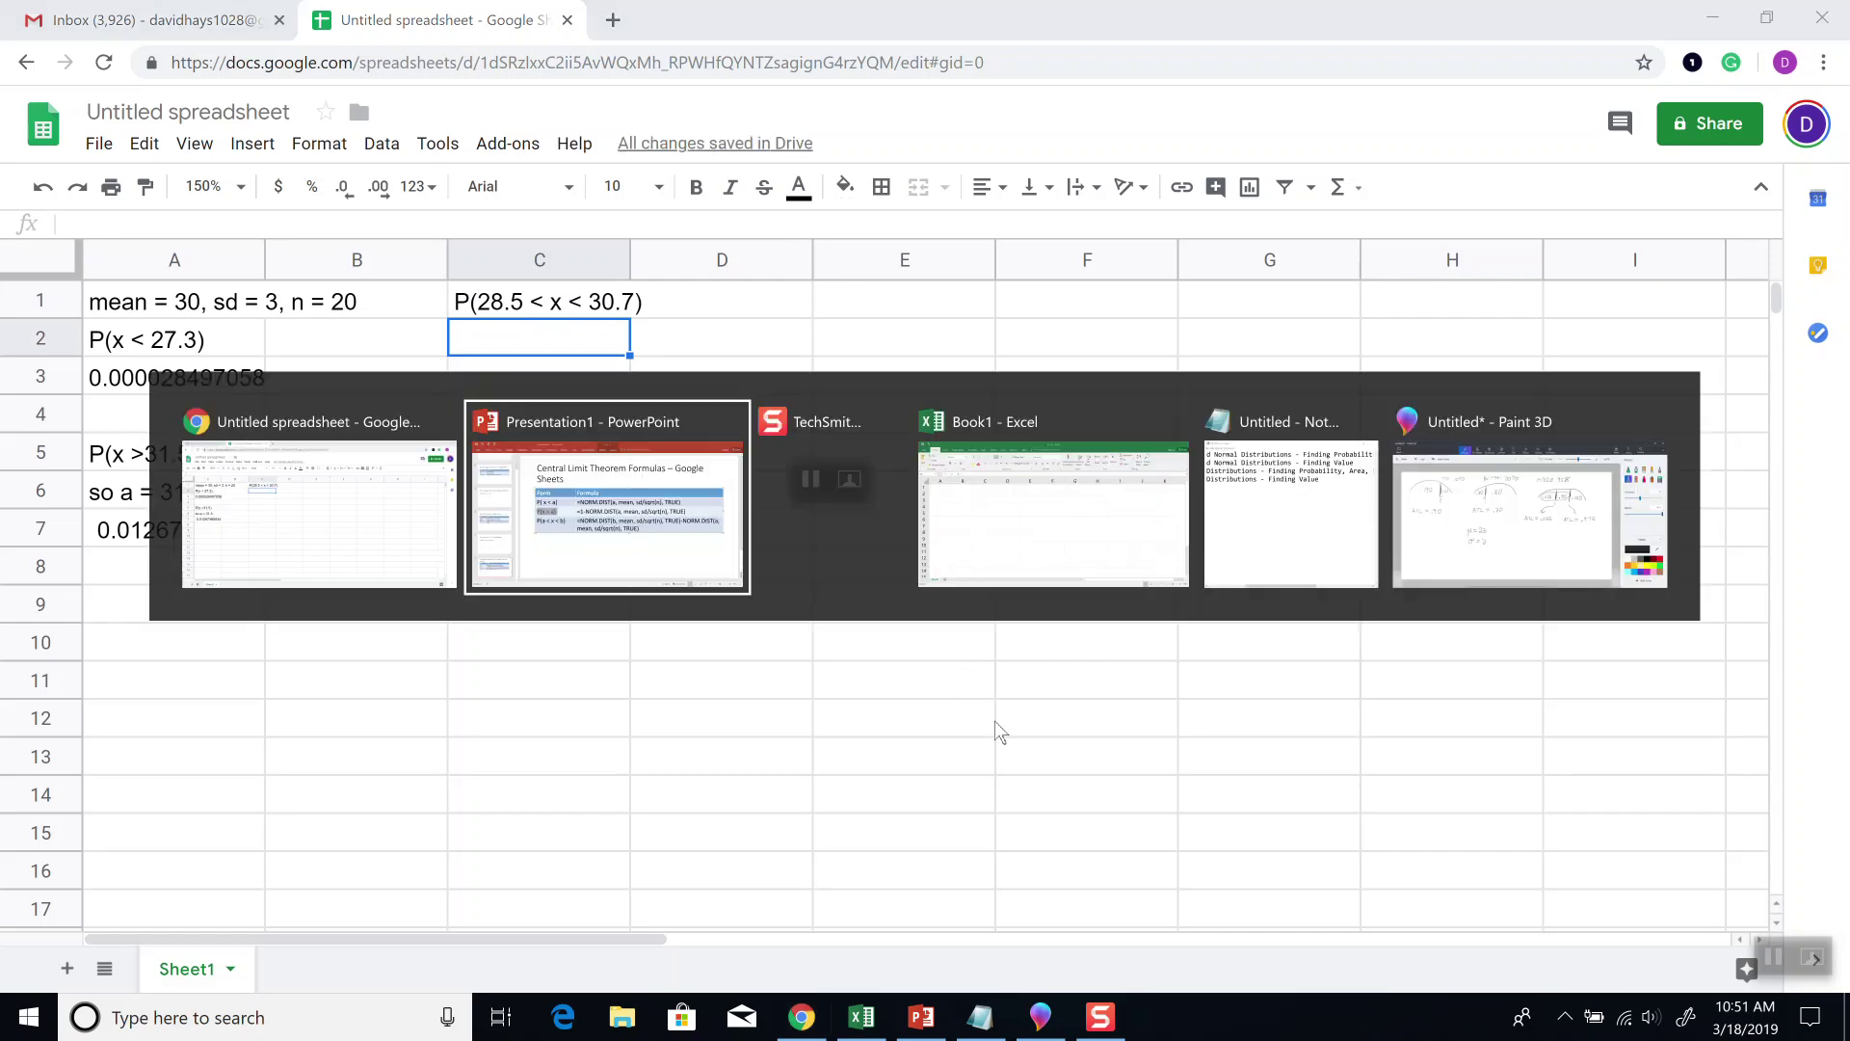
left_click(660, 539)
left_click_drag(659, 539, 424, 547)
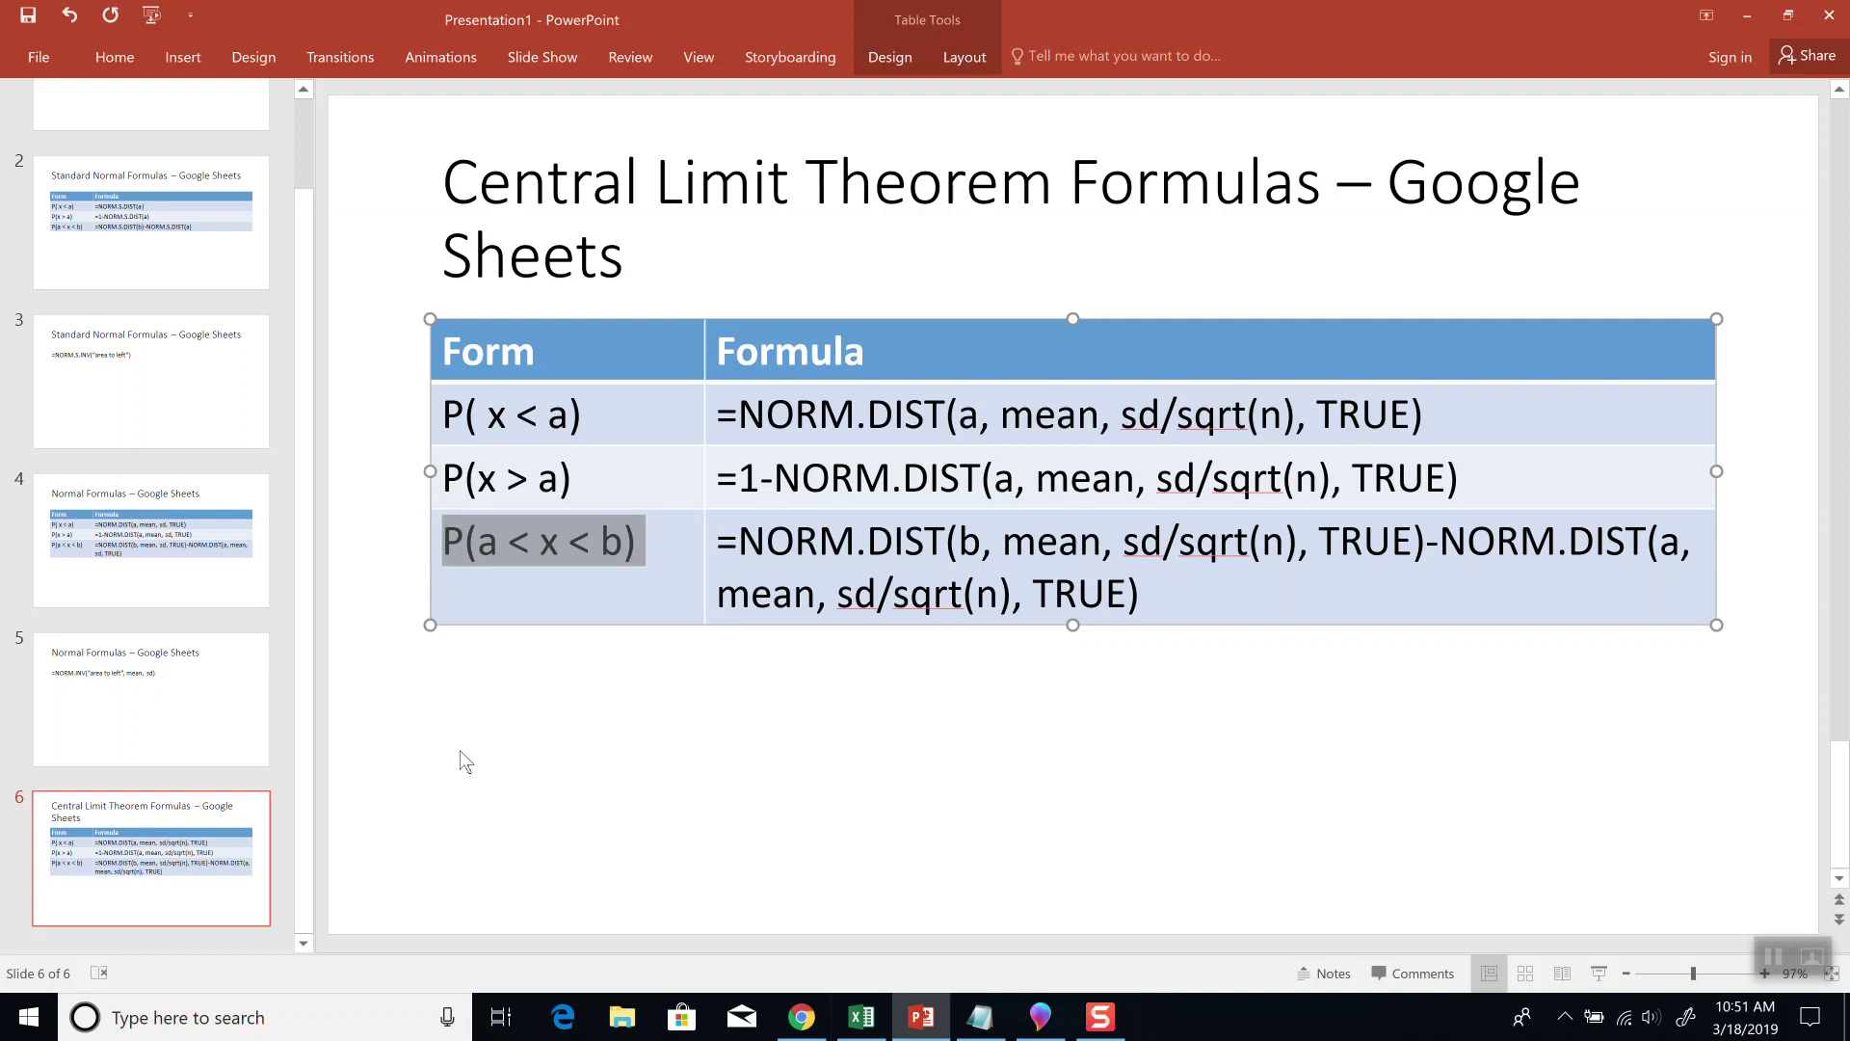
key("alt+Tab")
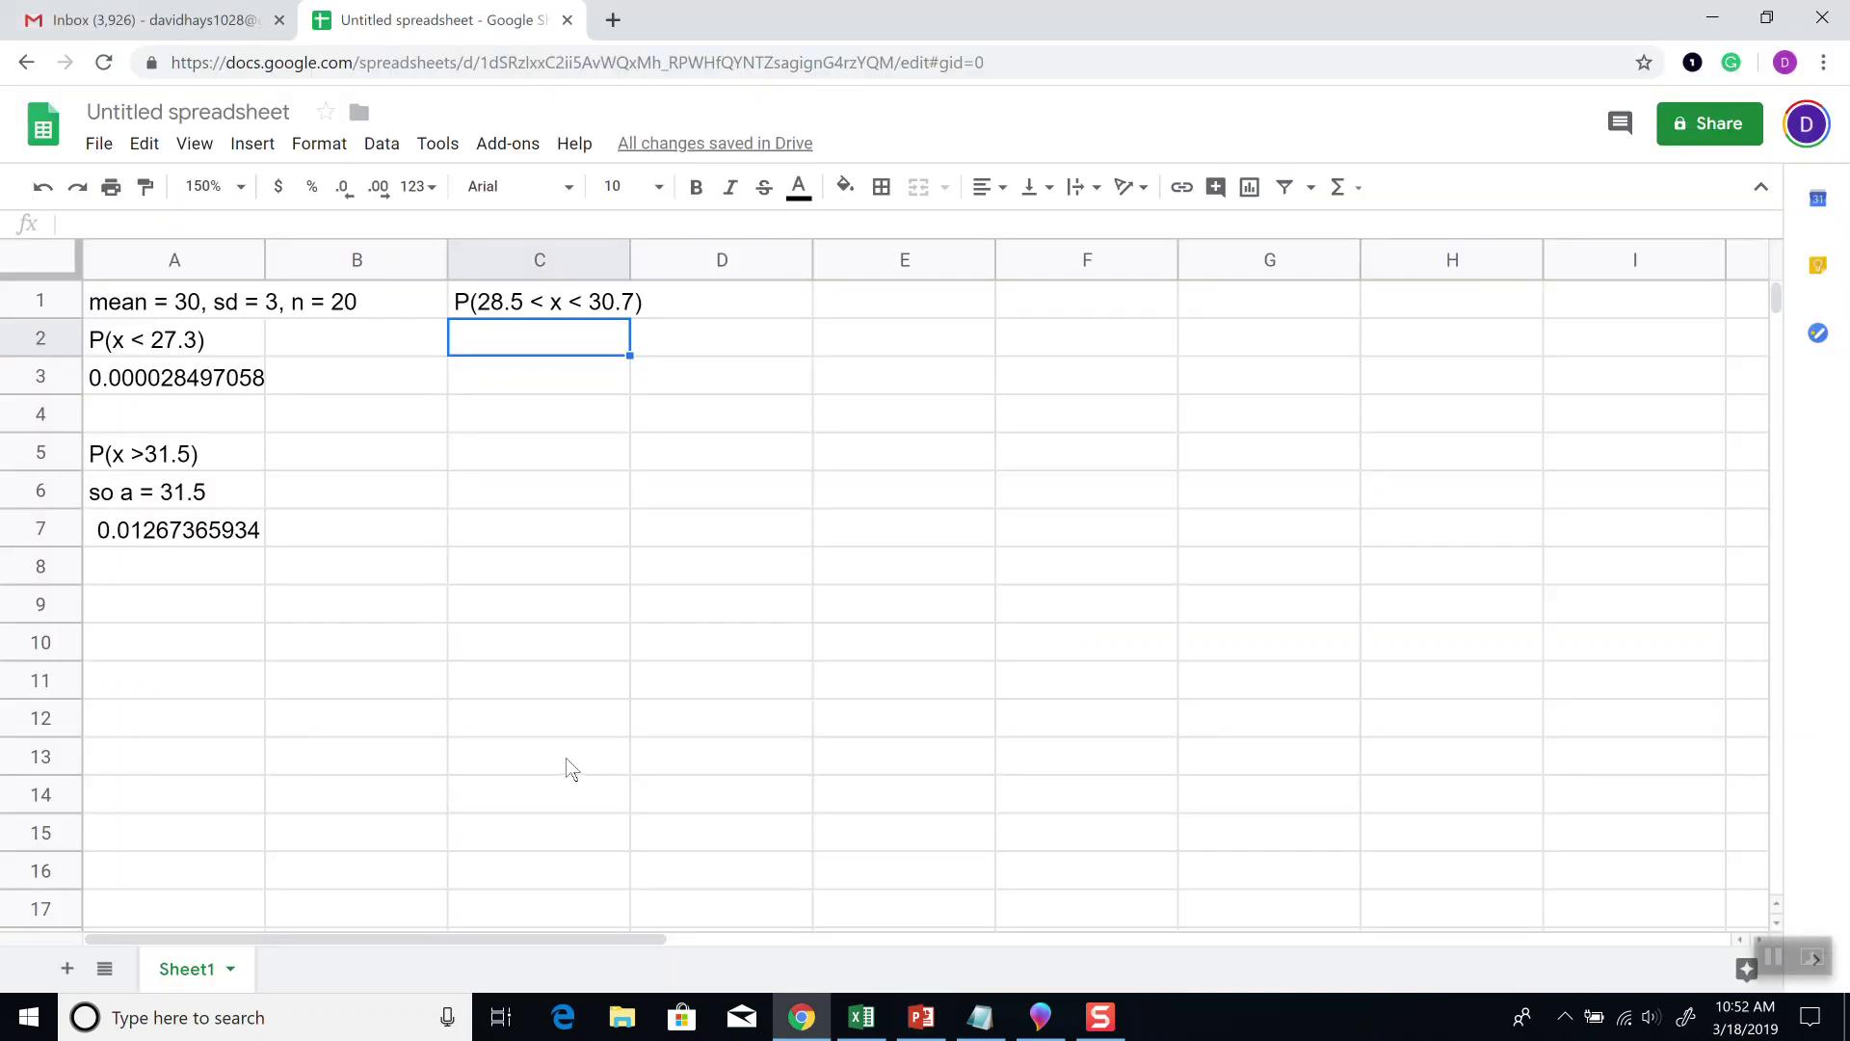
type("so a = 28.5")
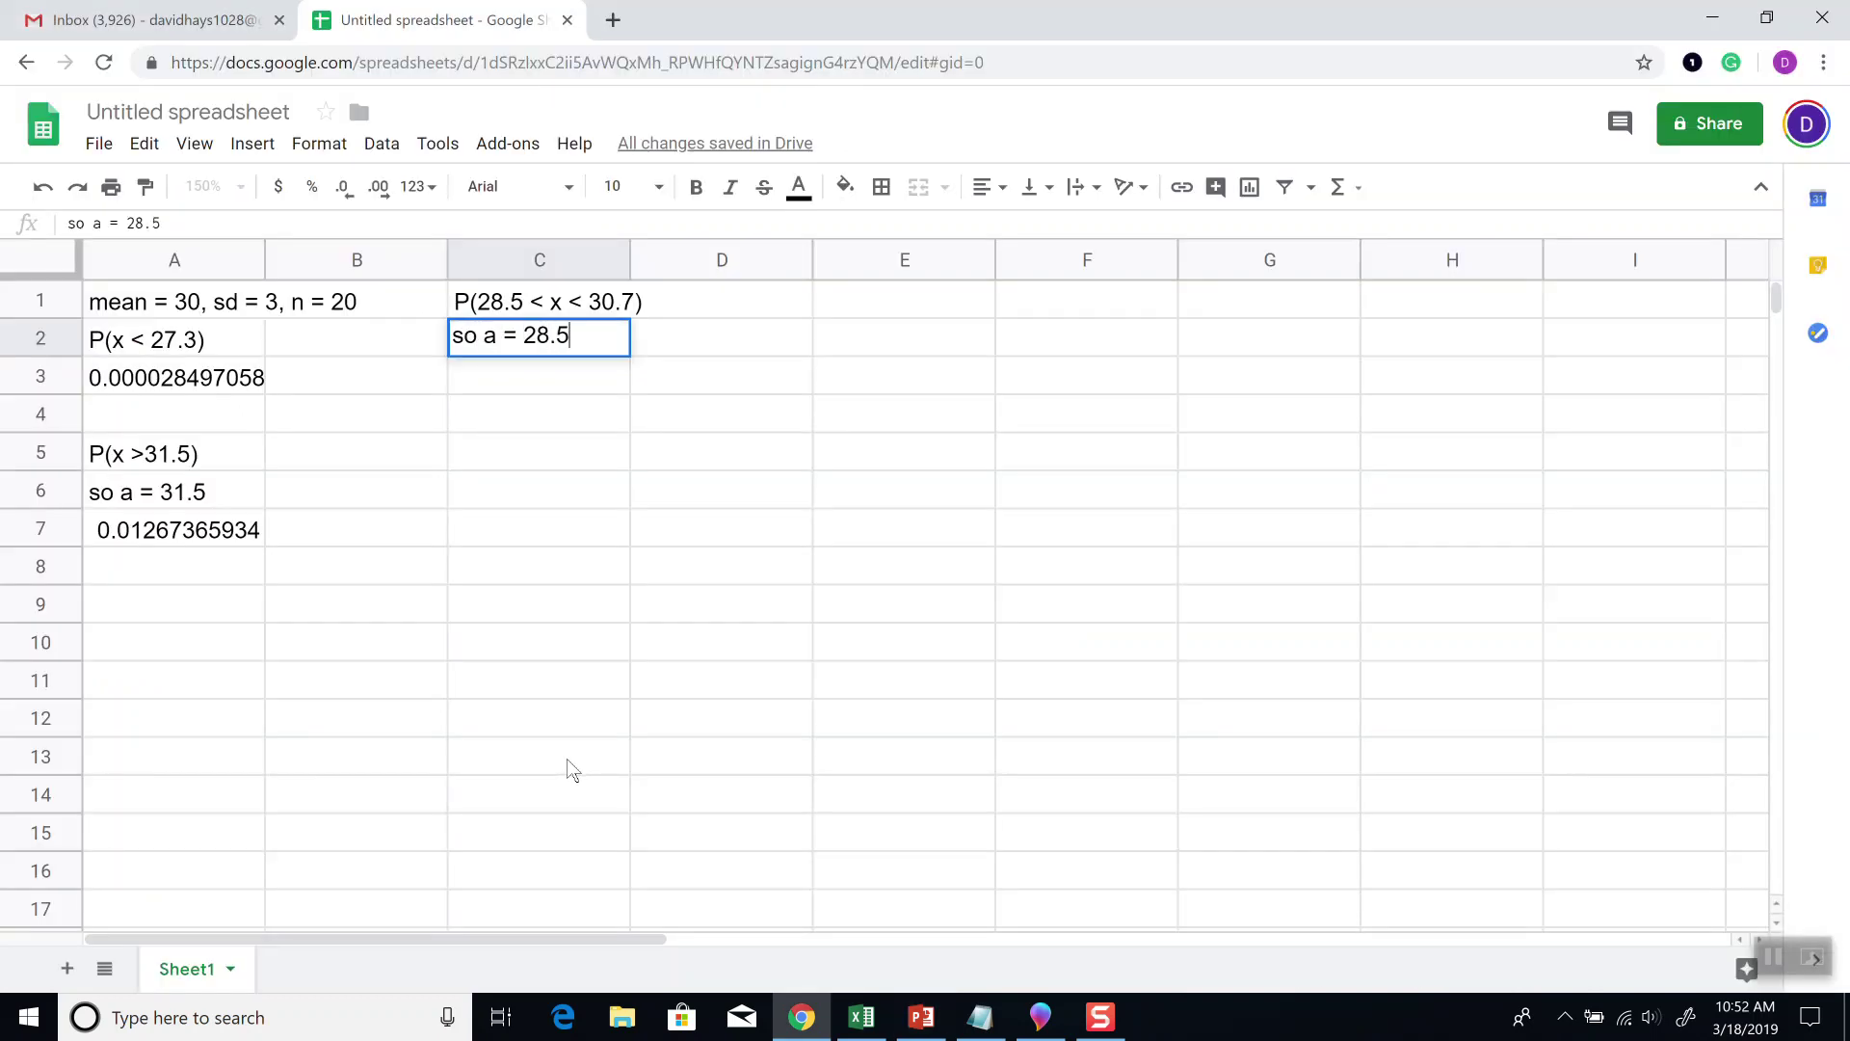
type(" and b = ")
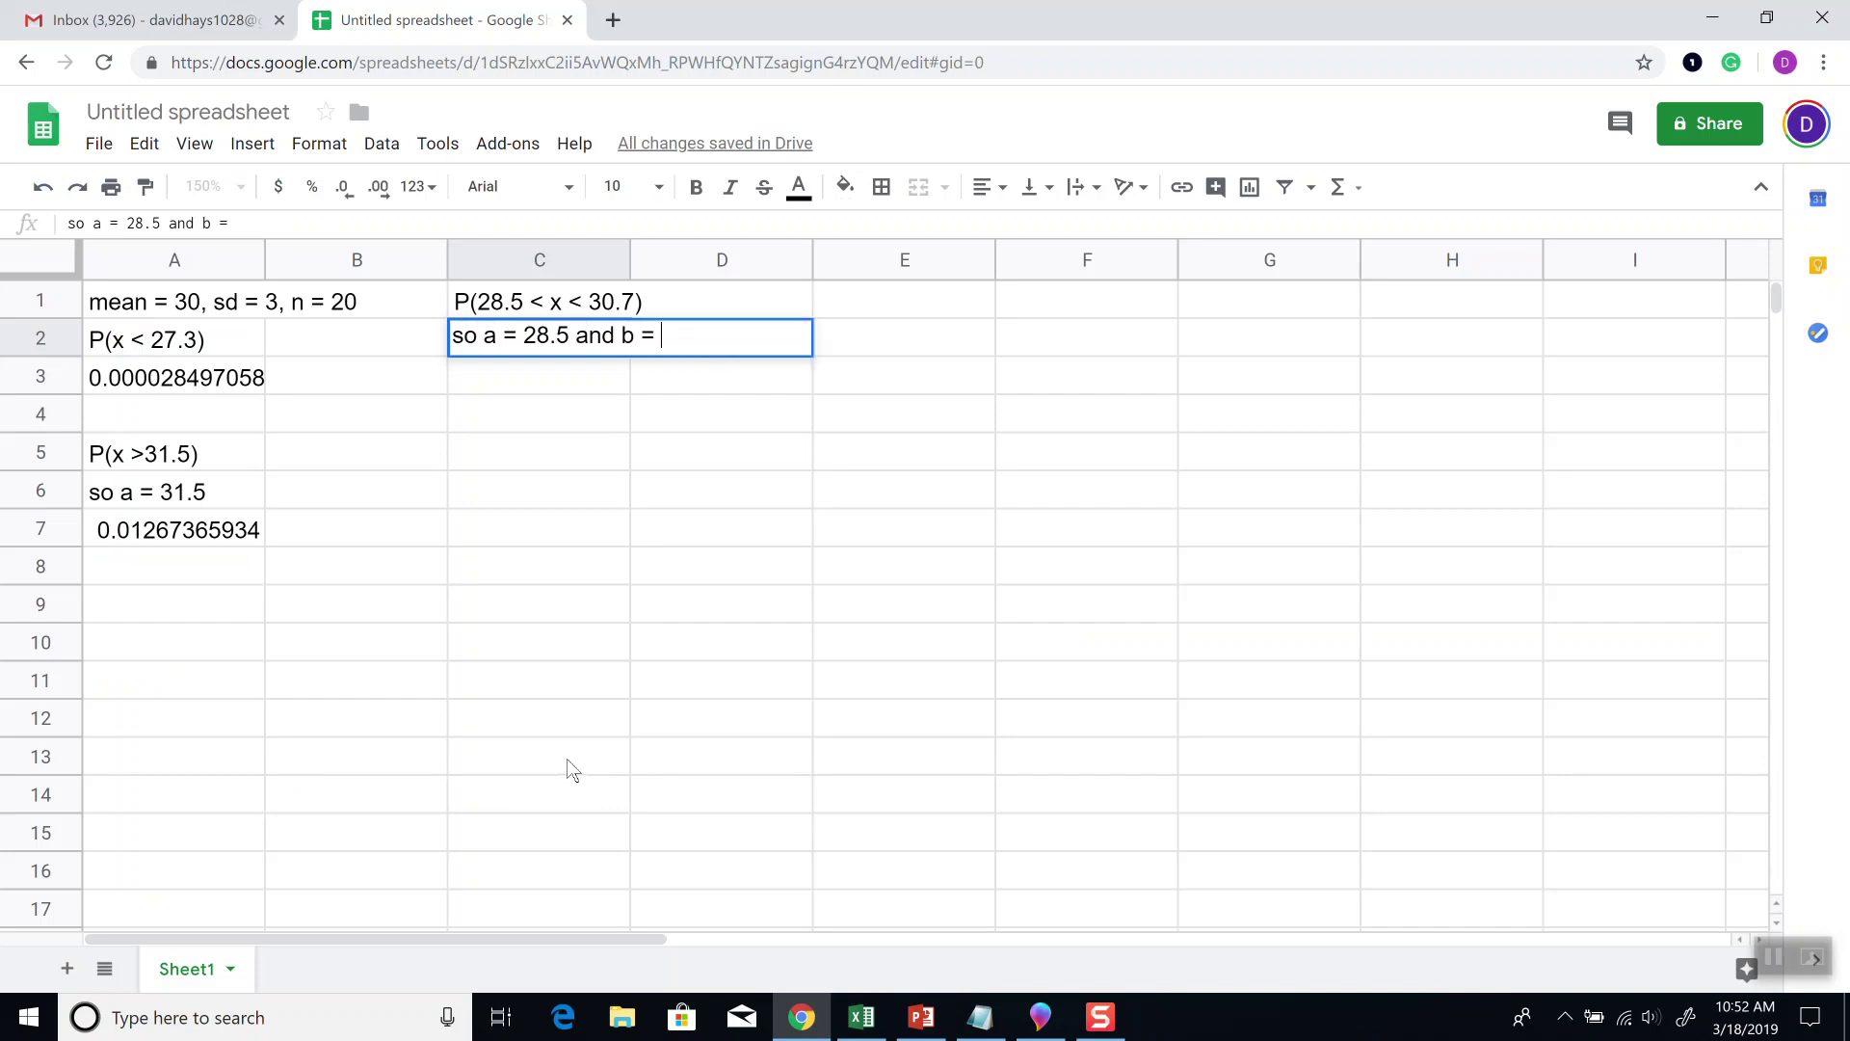
type("30.7")
key("Return")
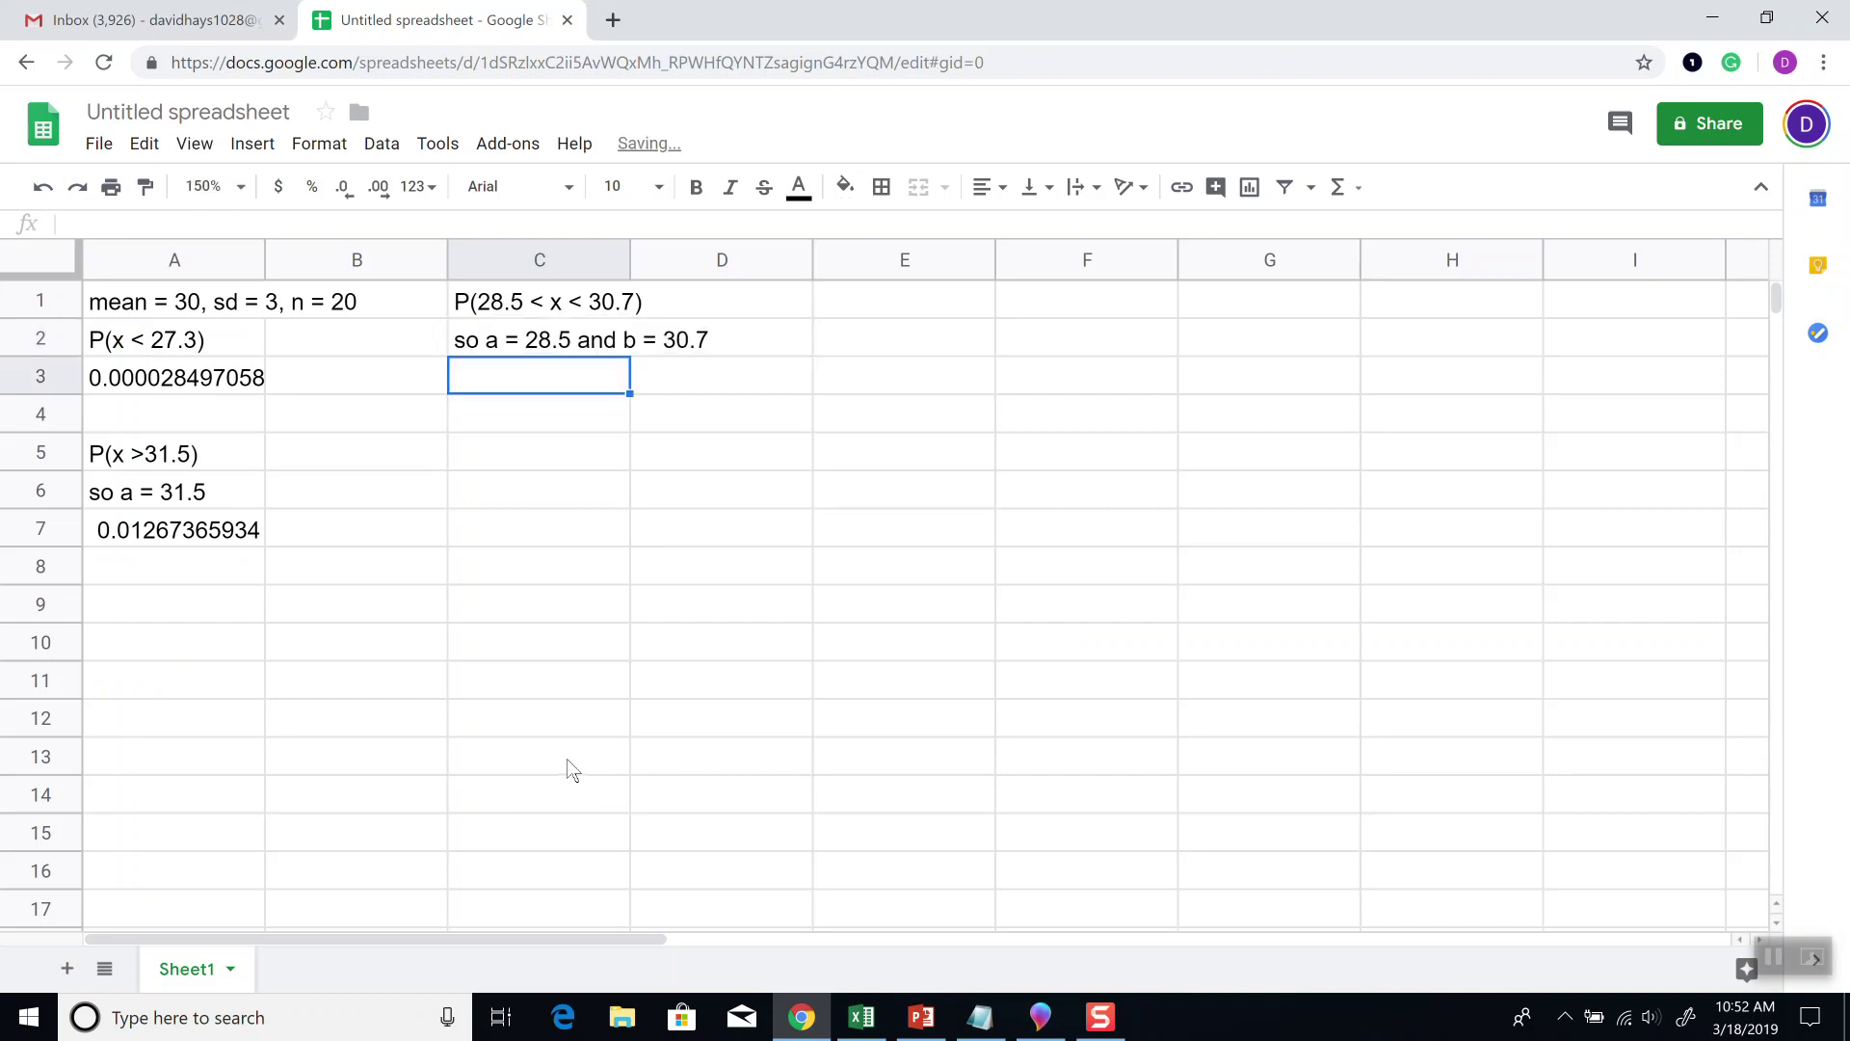
Step: Type =NORM.DIST(30.7,30,3/sqrt(20),TRUE)-NORM.DIST(28.5,30,3/SQRT(20),TRUE) into C3
type("=NORM")
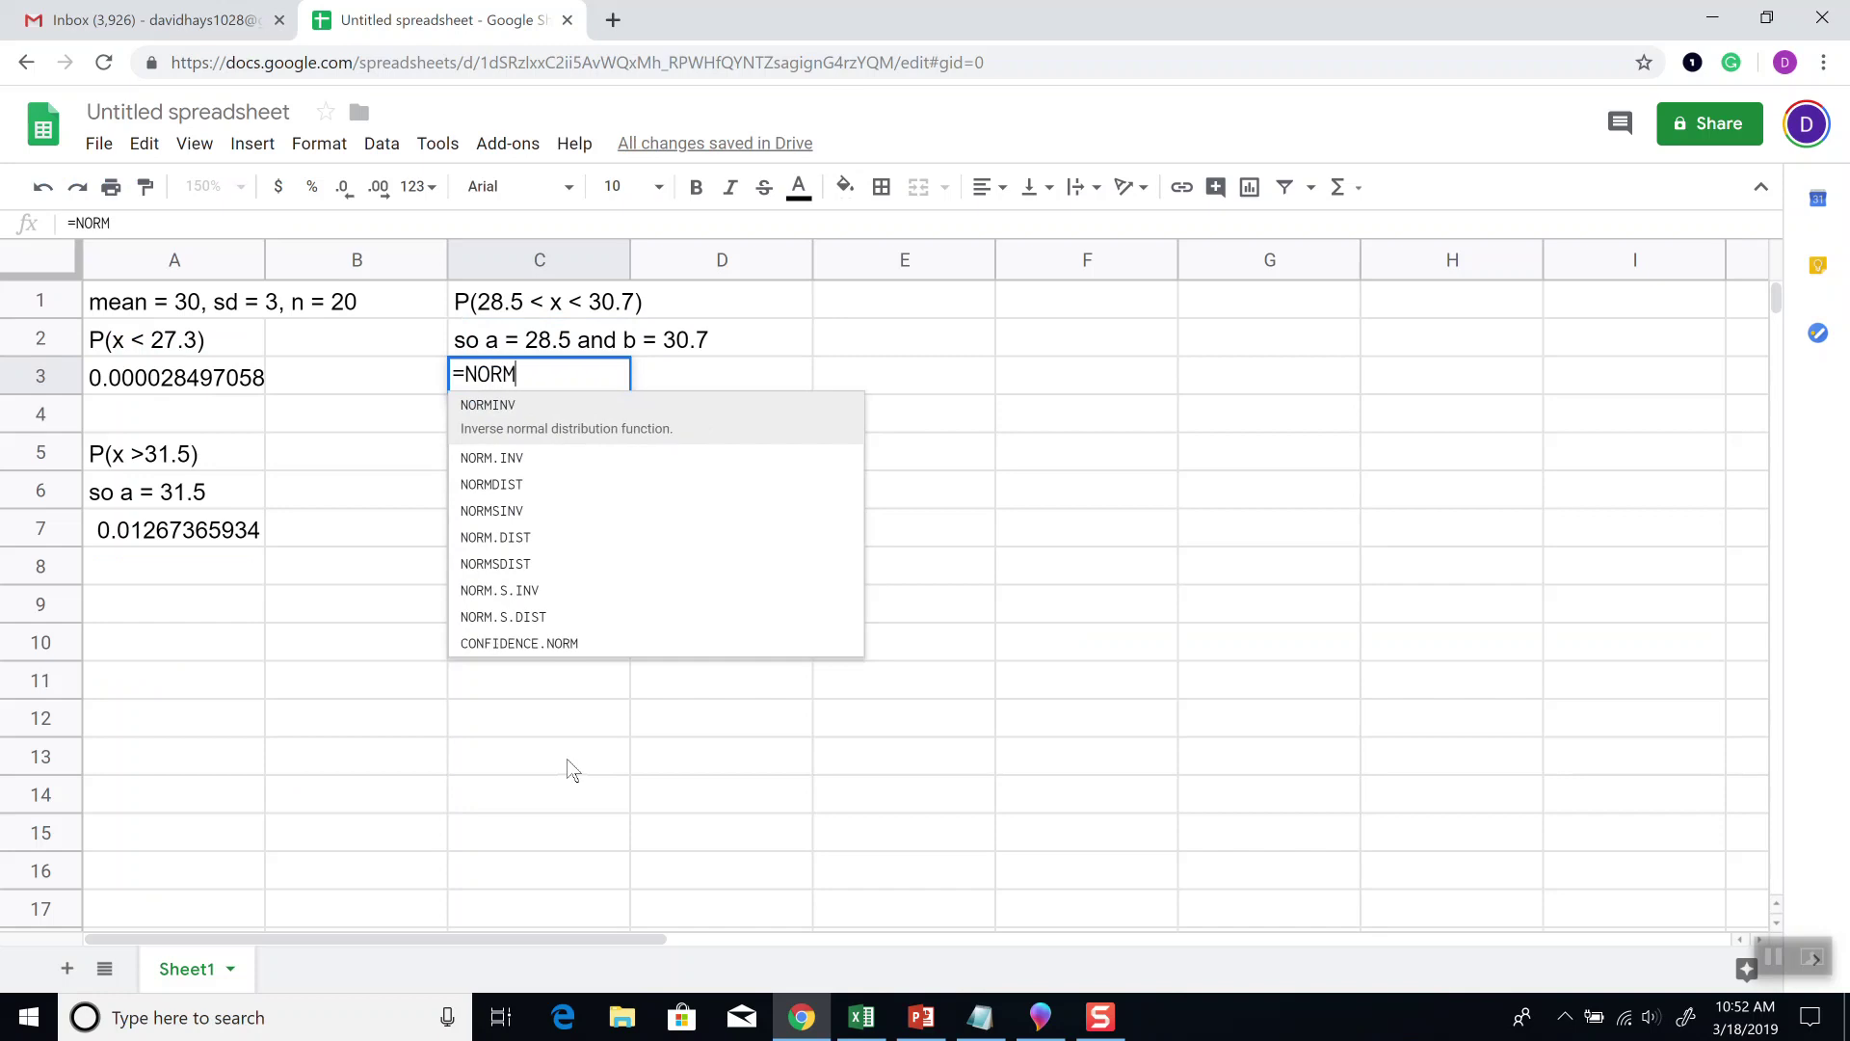
type(".DIST(")
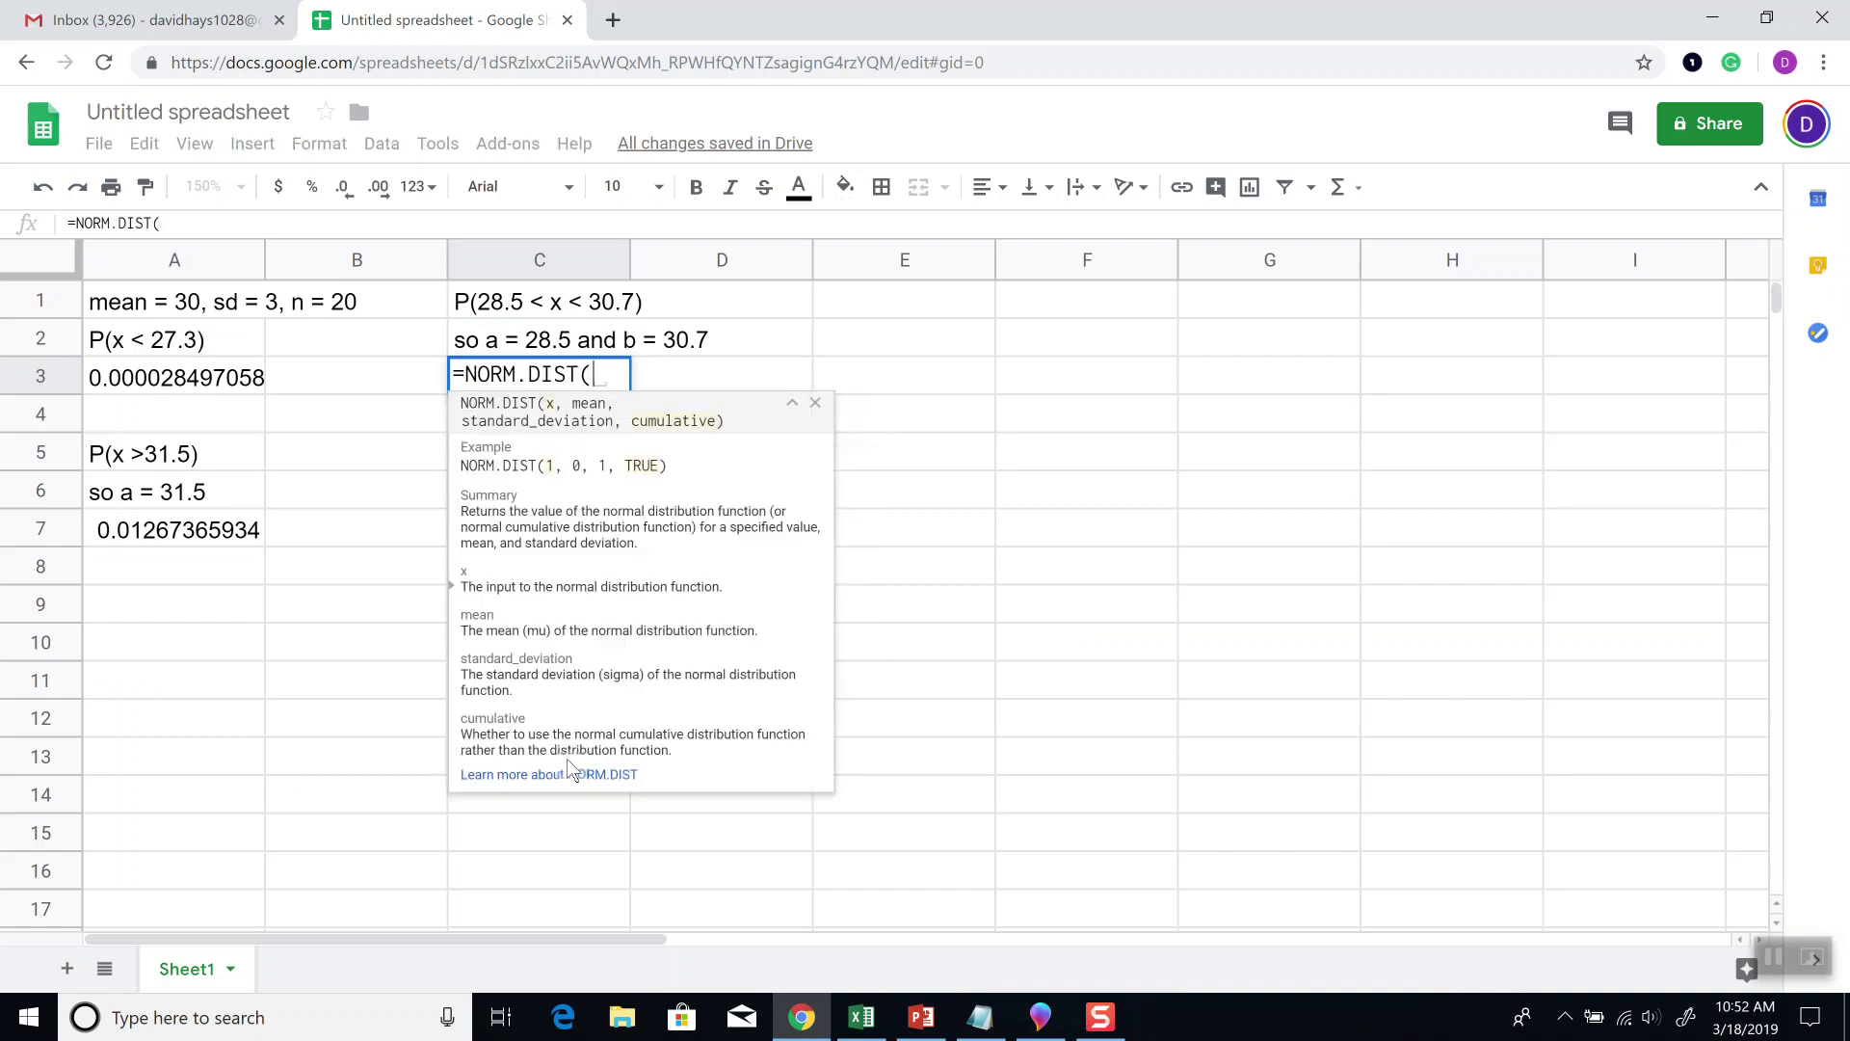
key("alt+Tab")
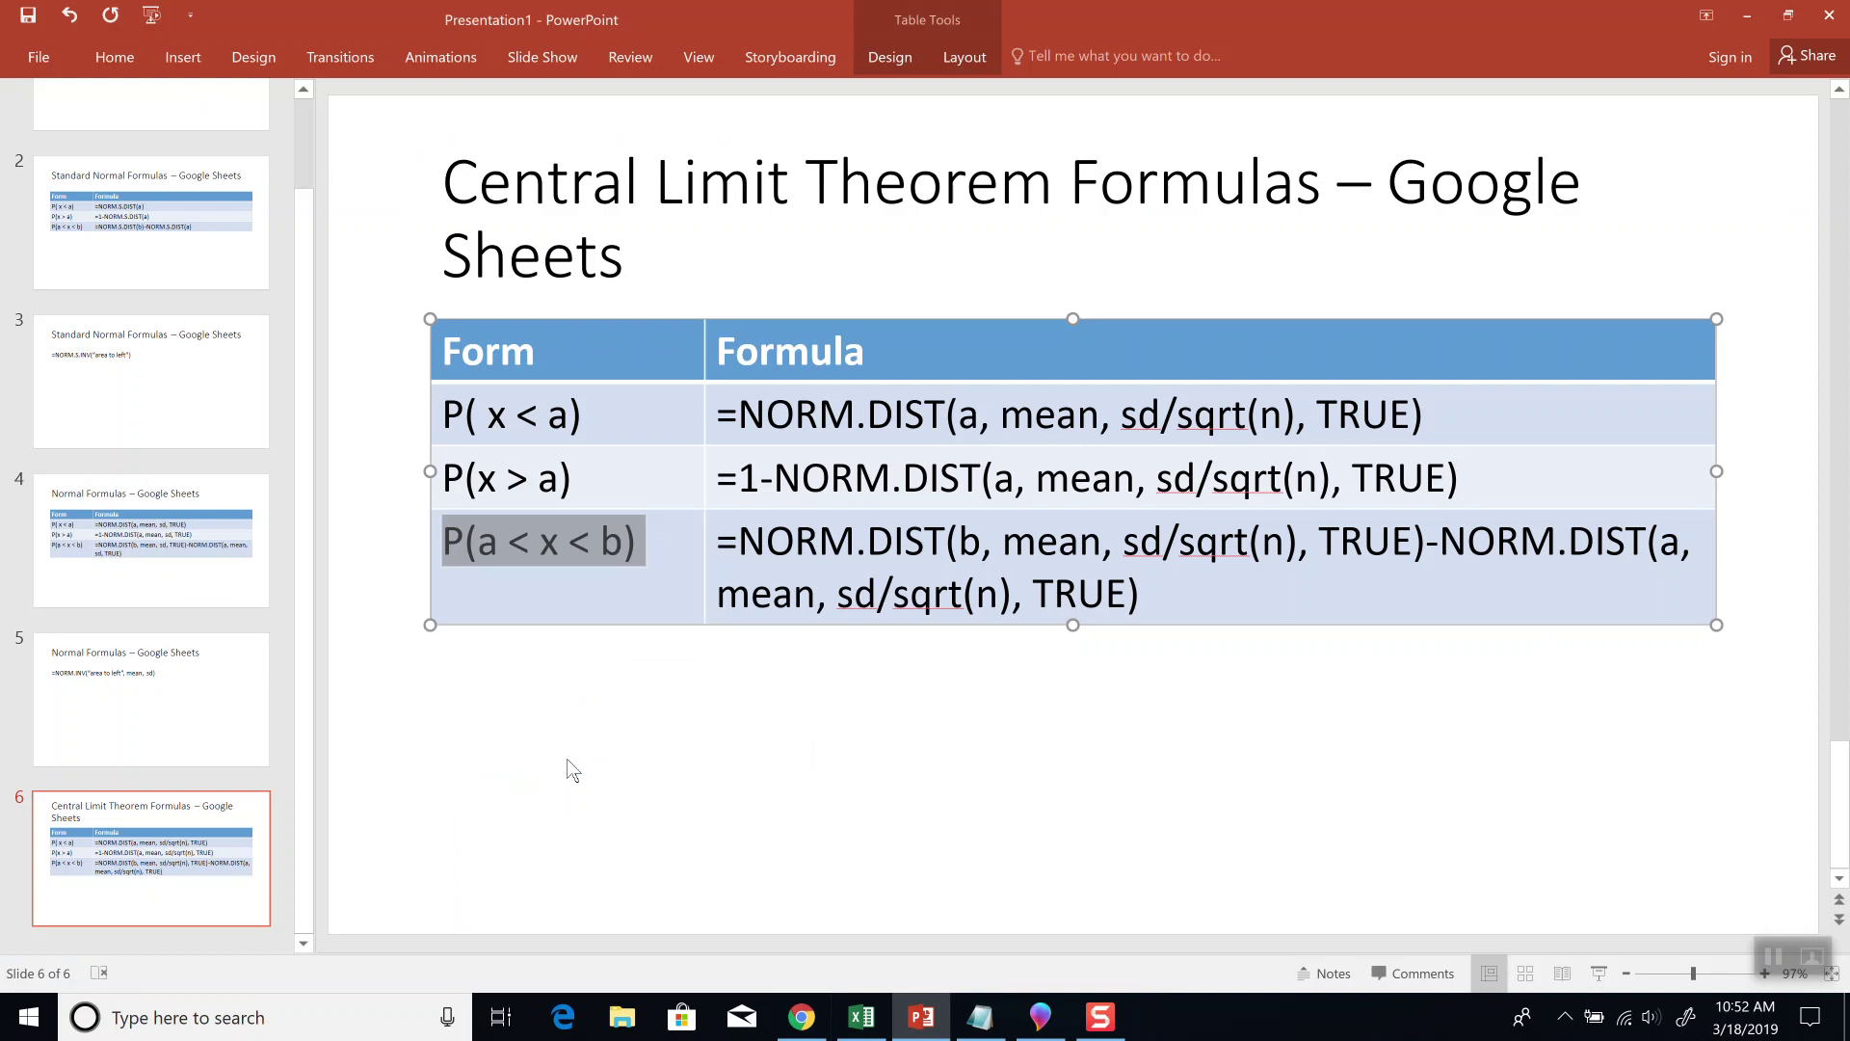
key("alt+Tab")
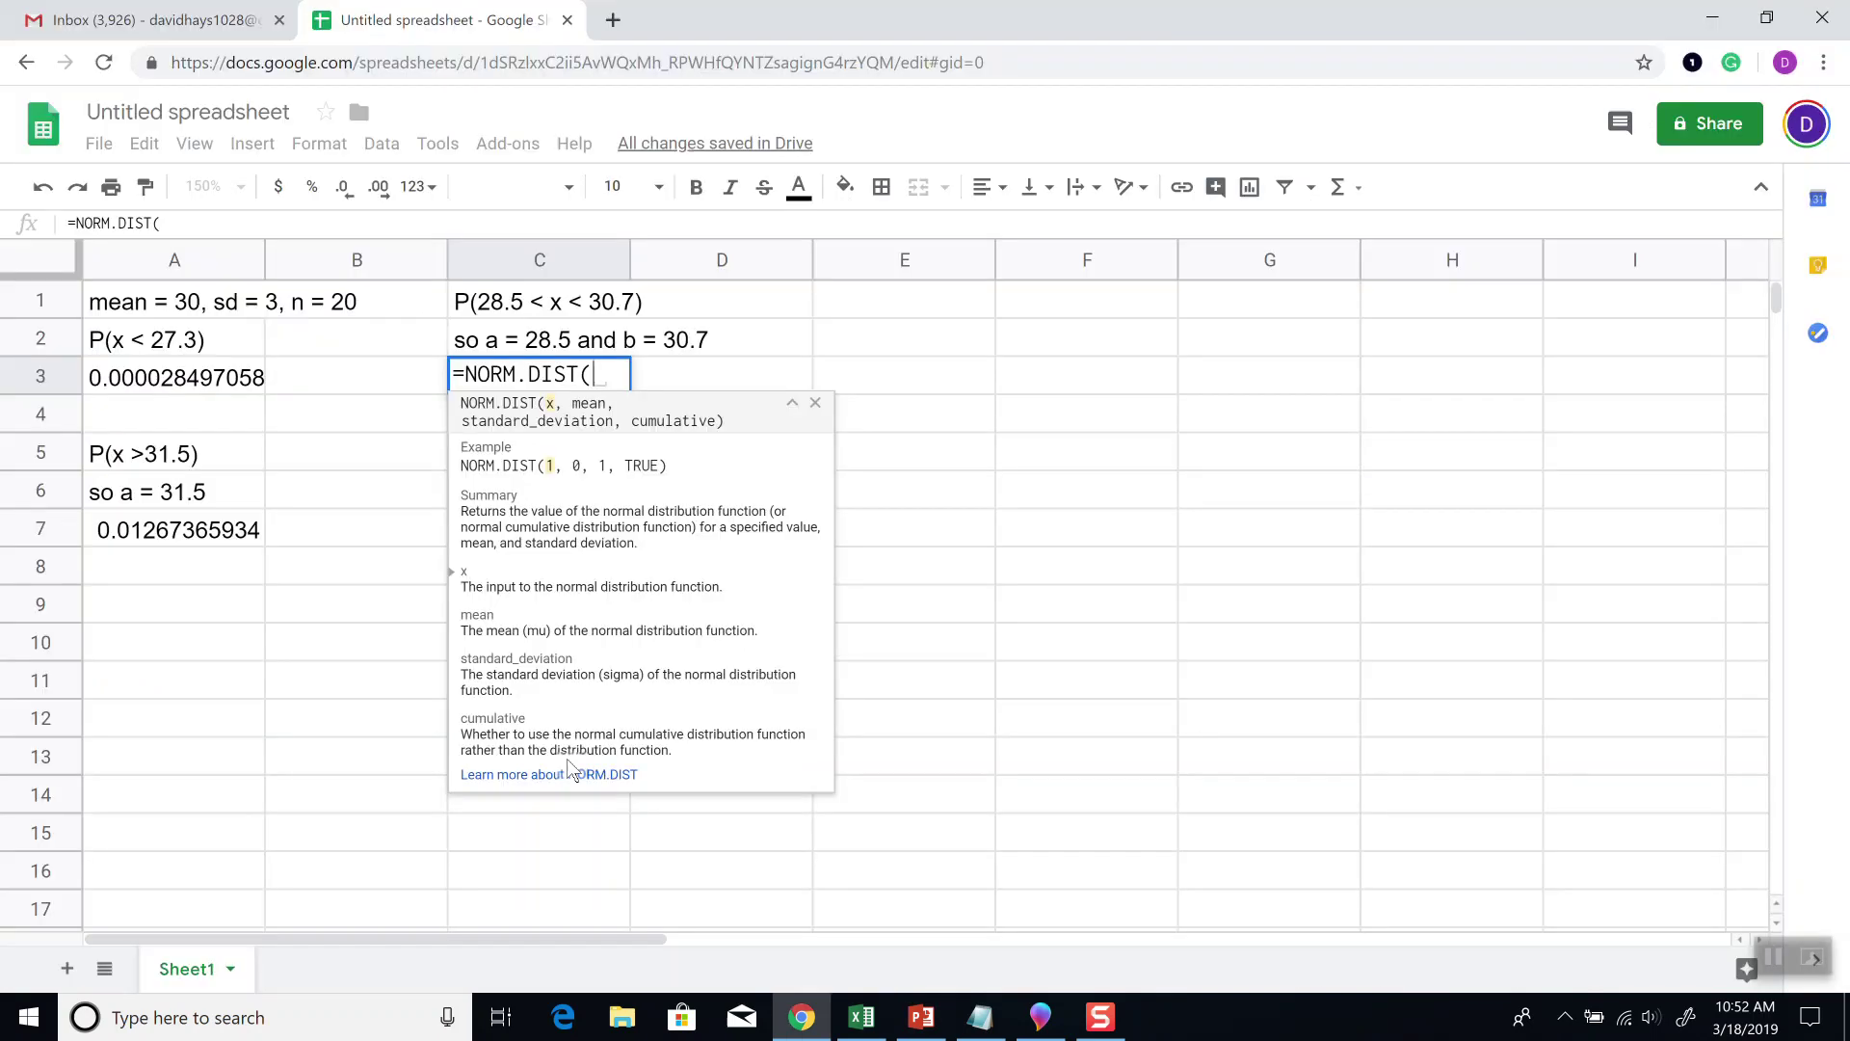
type("30.7,3")
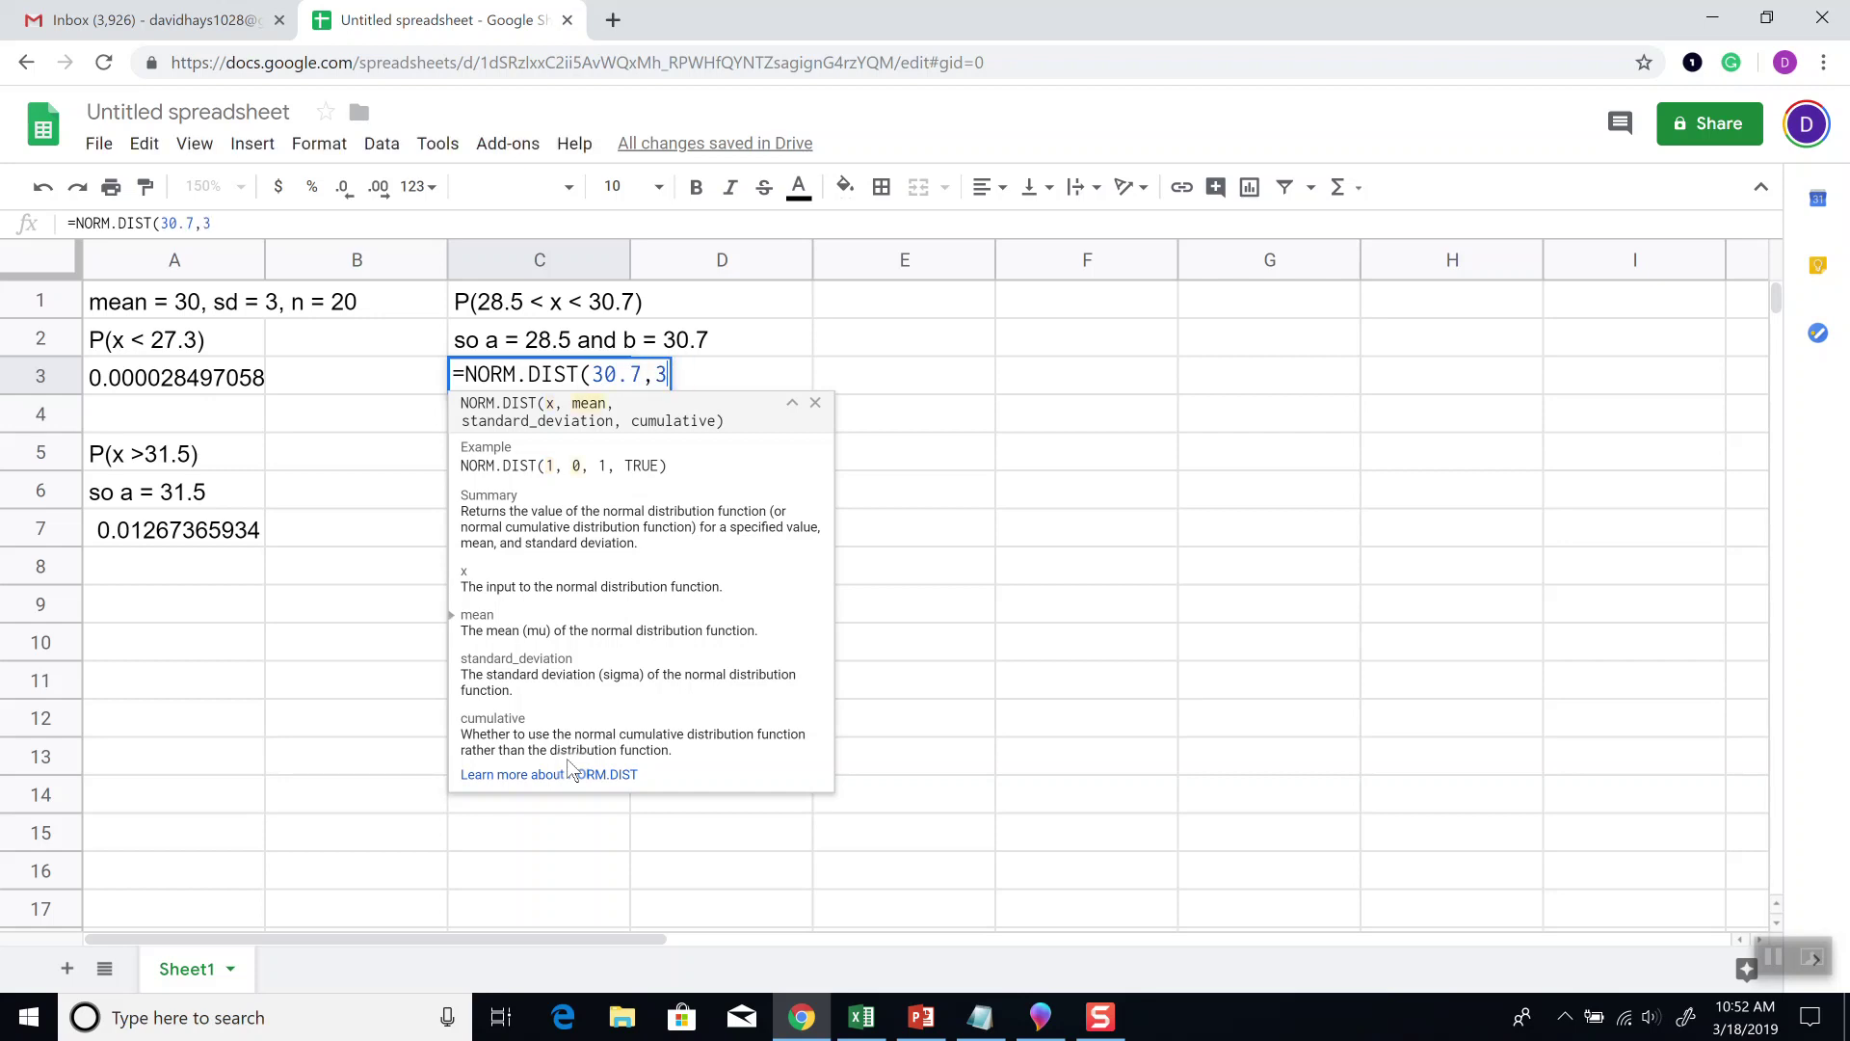
type("0,3/sqrt(")
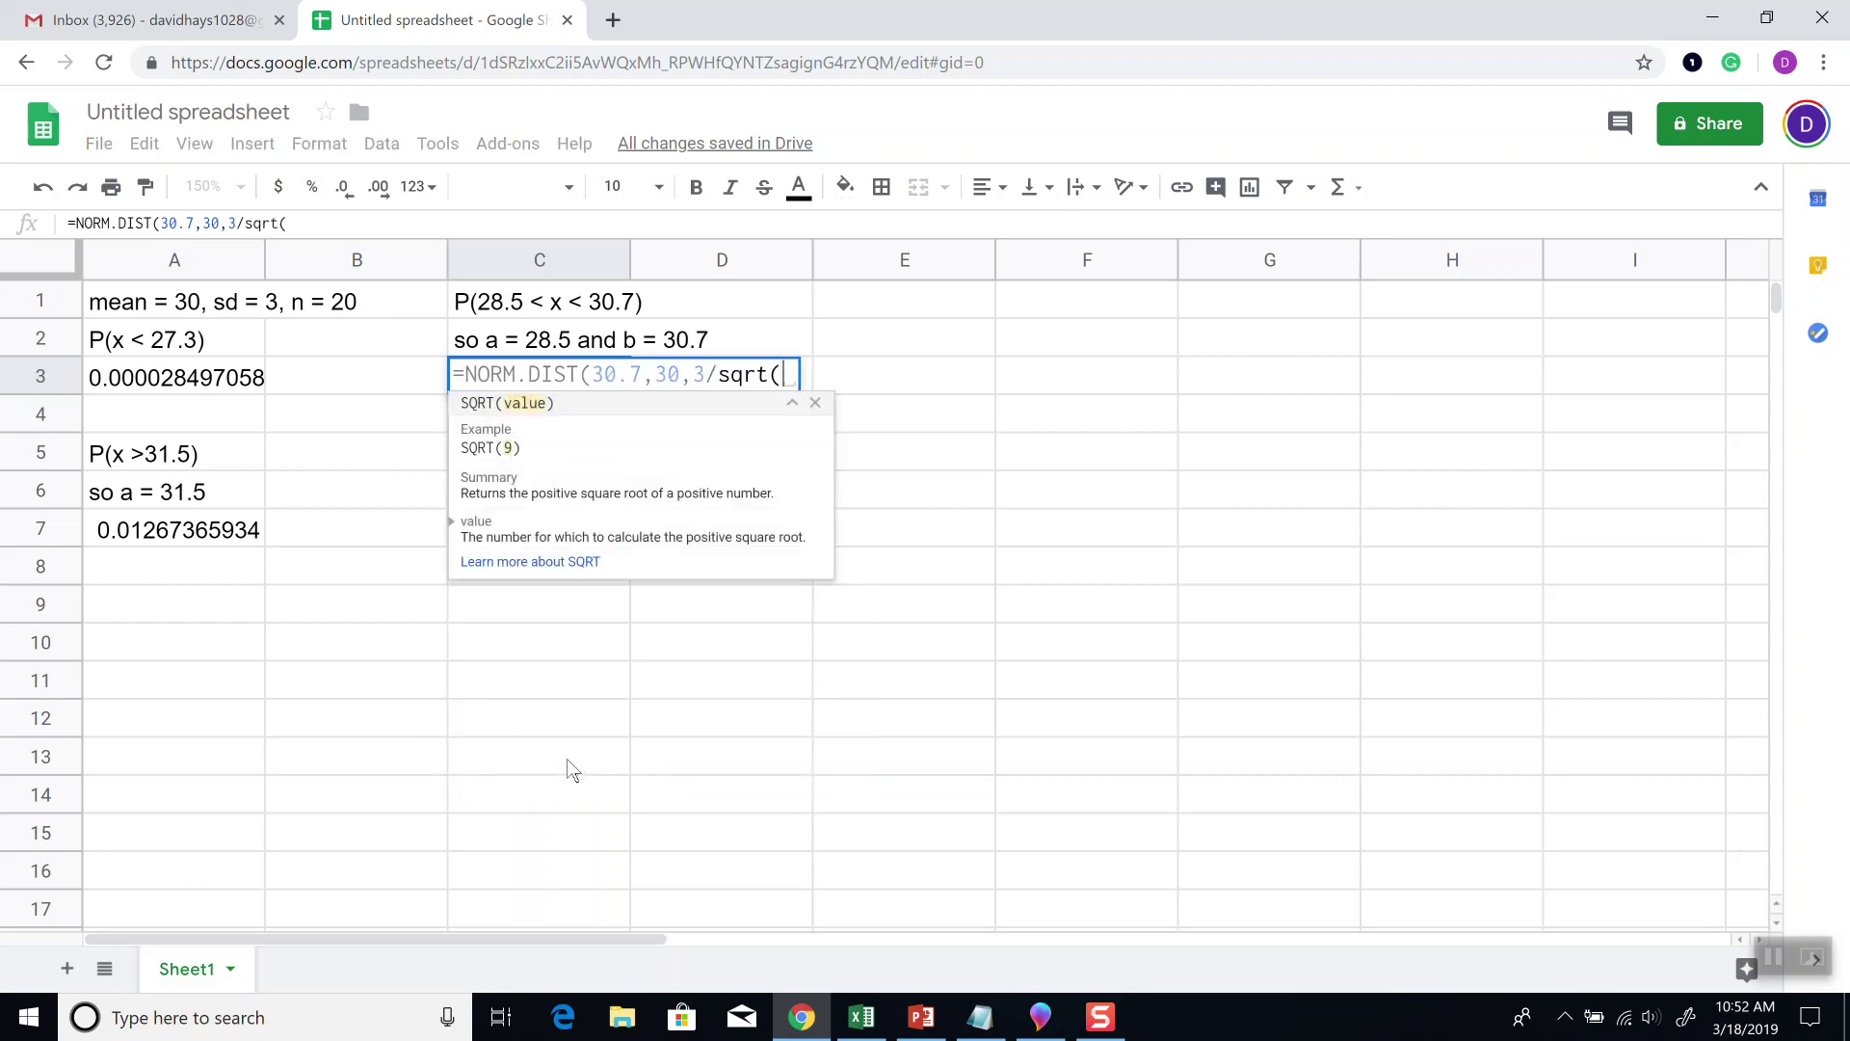
type("20)")
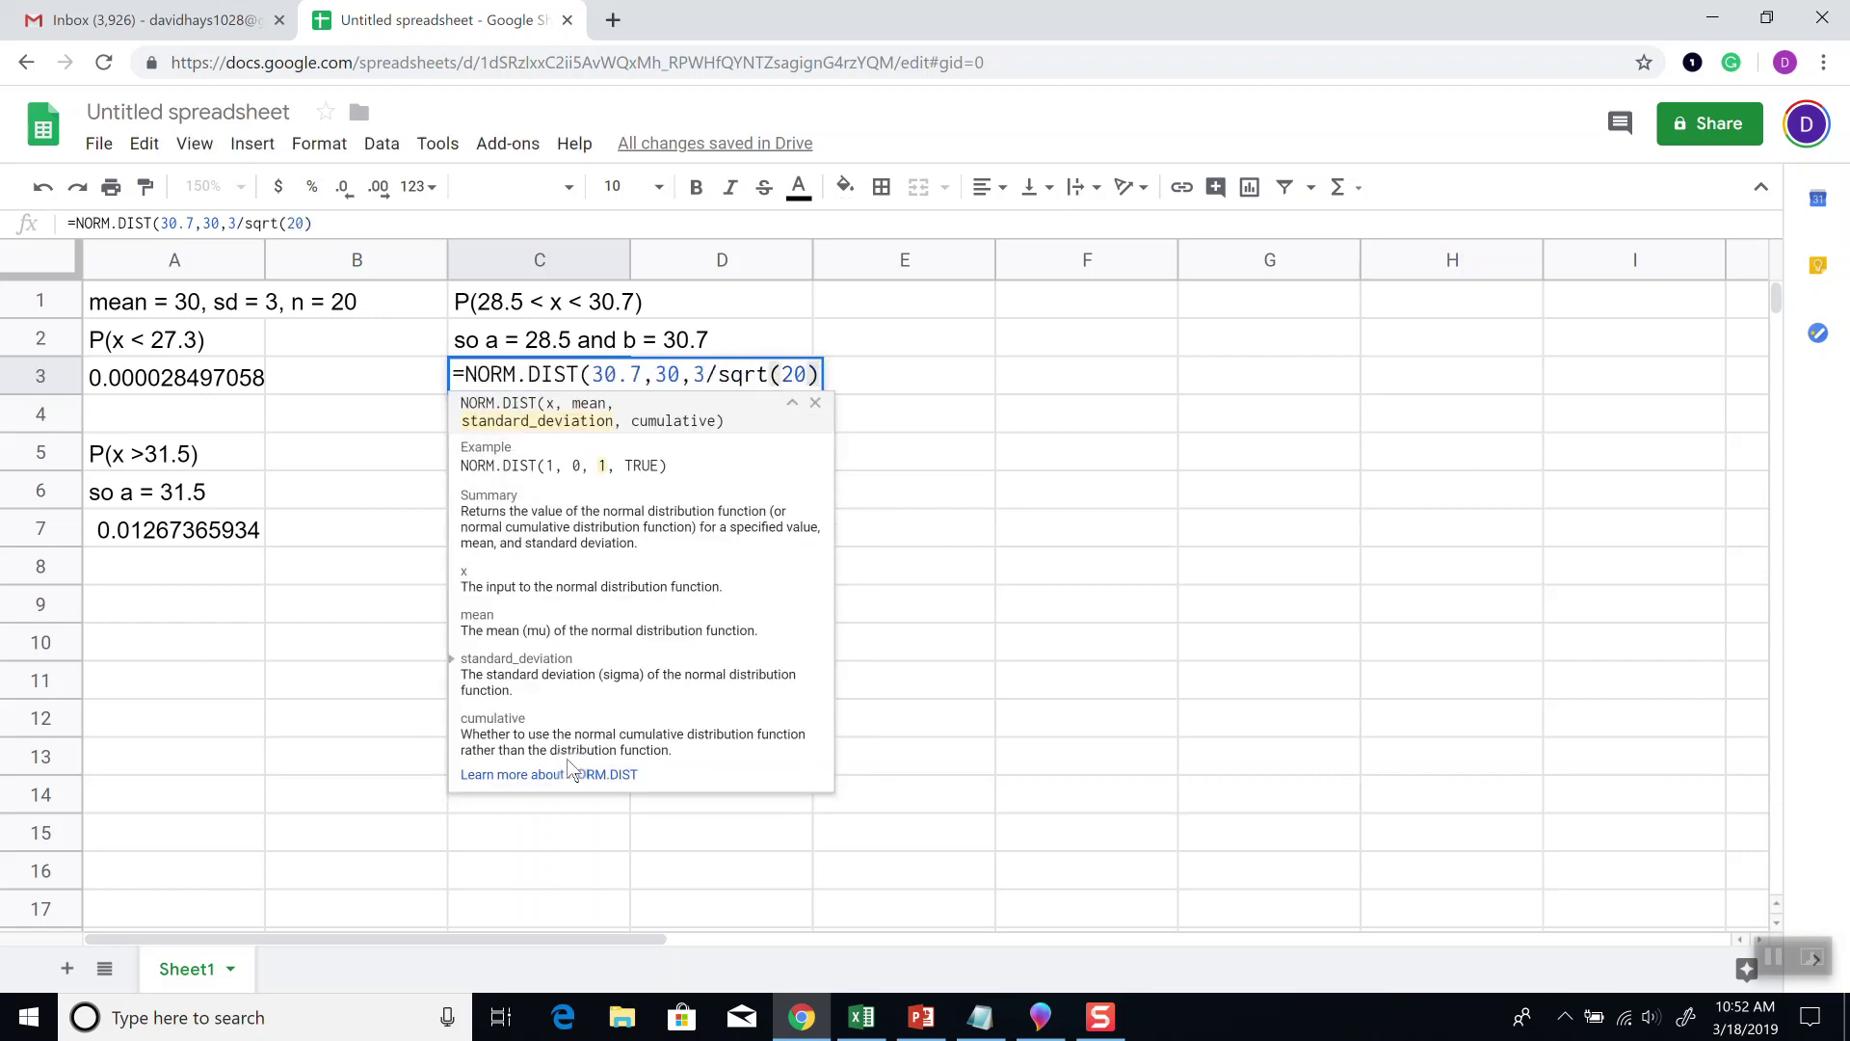
type(",TRUE")
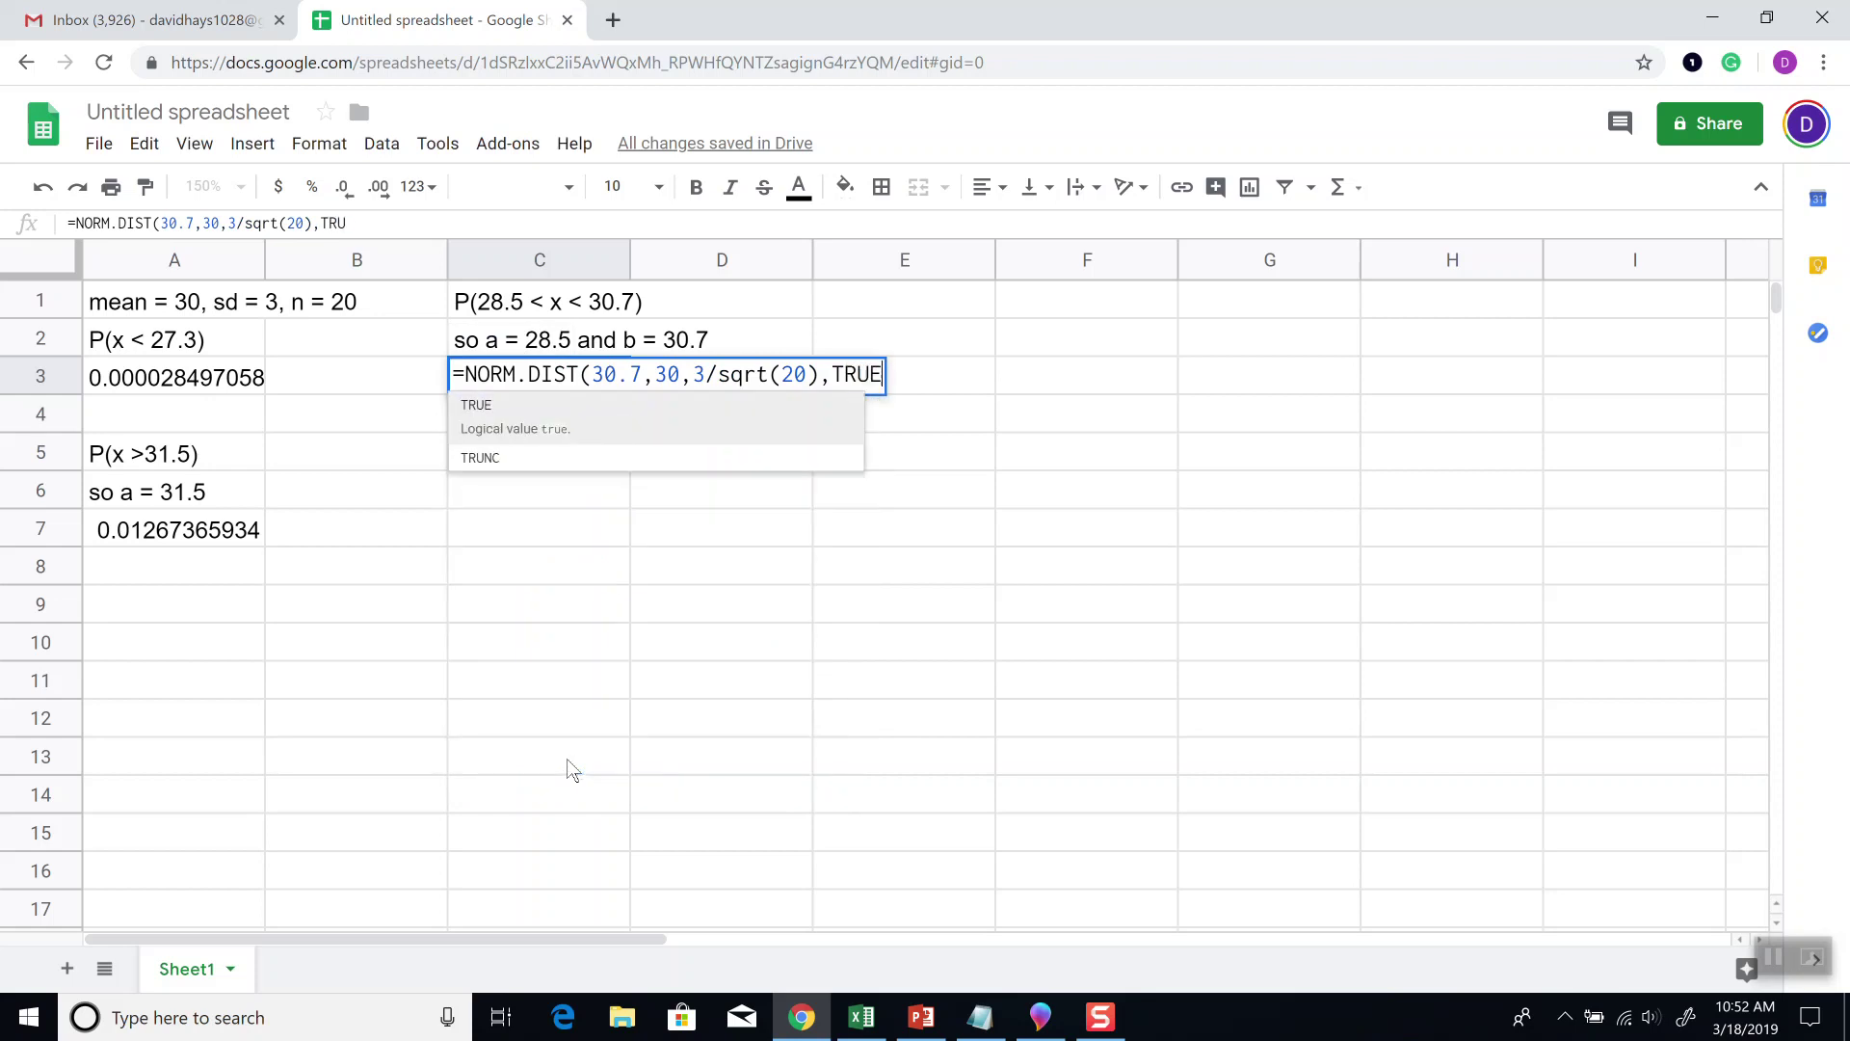
type(")-")
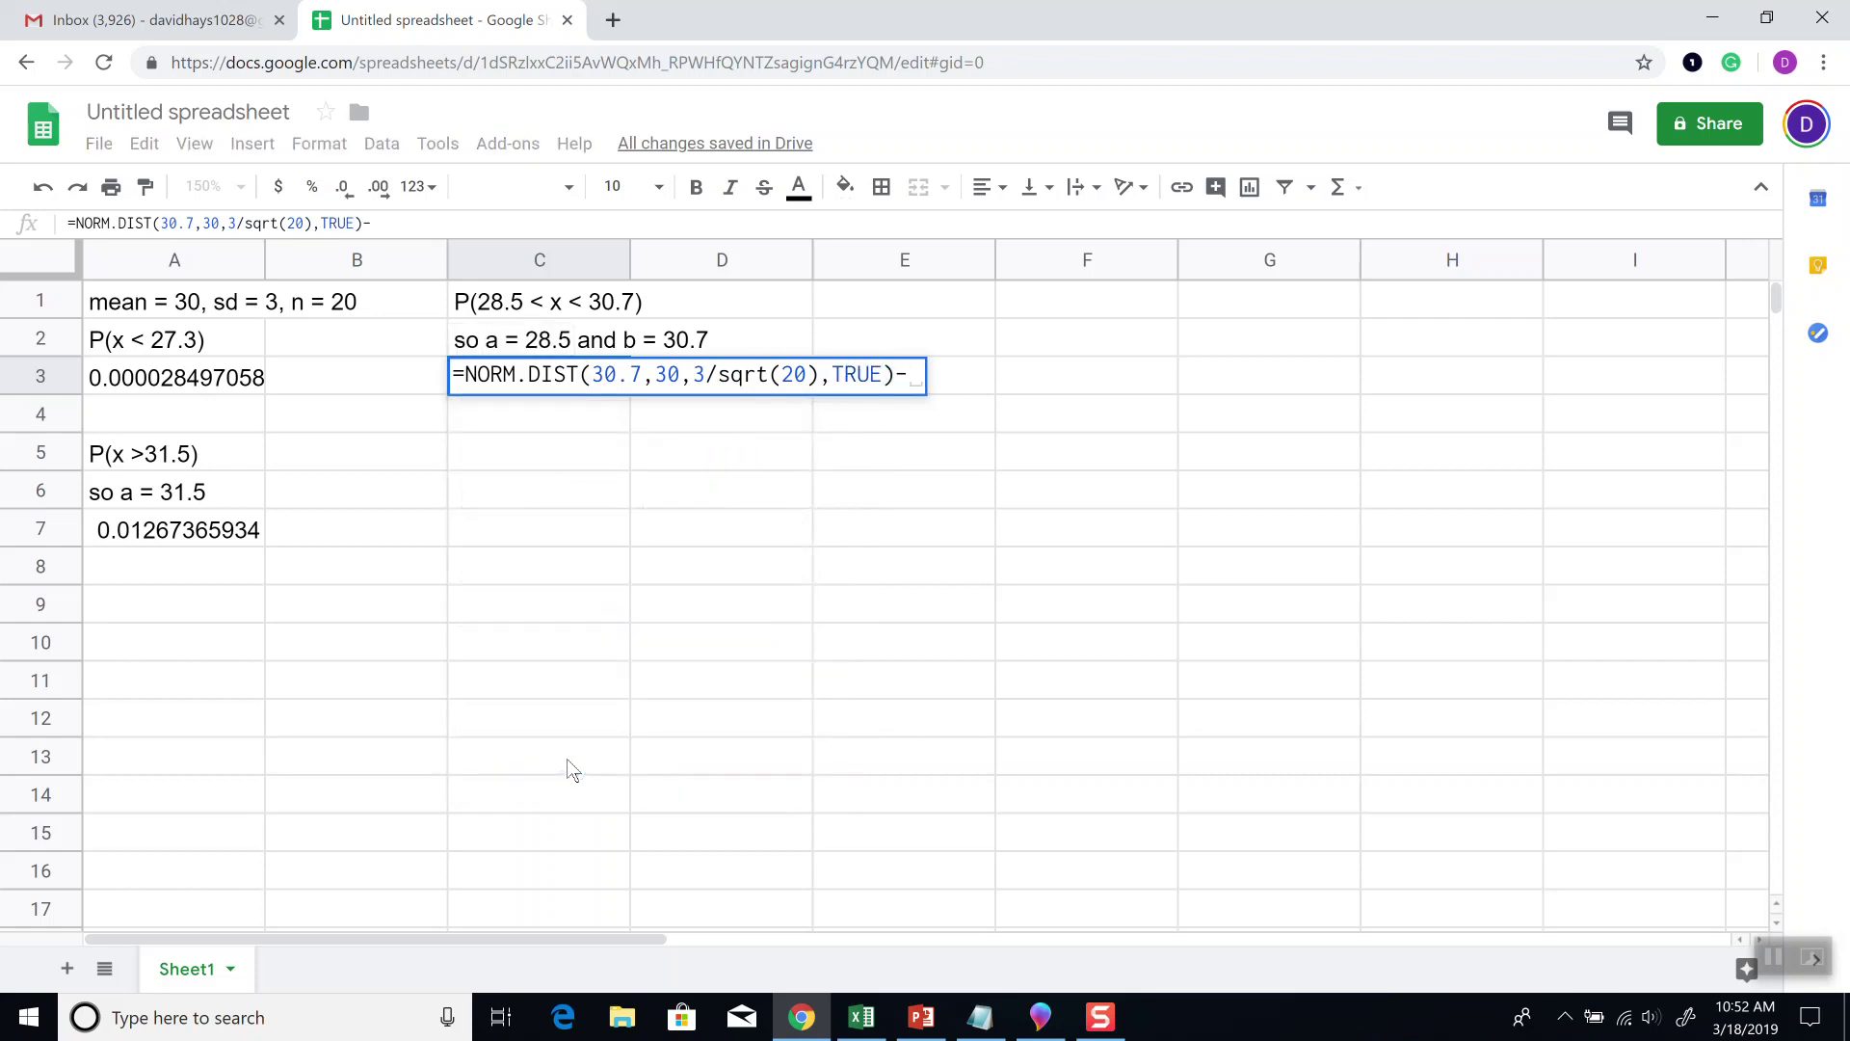
type("norm.d")
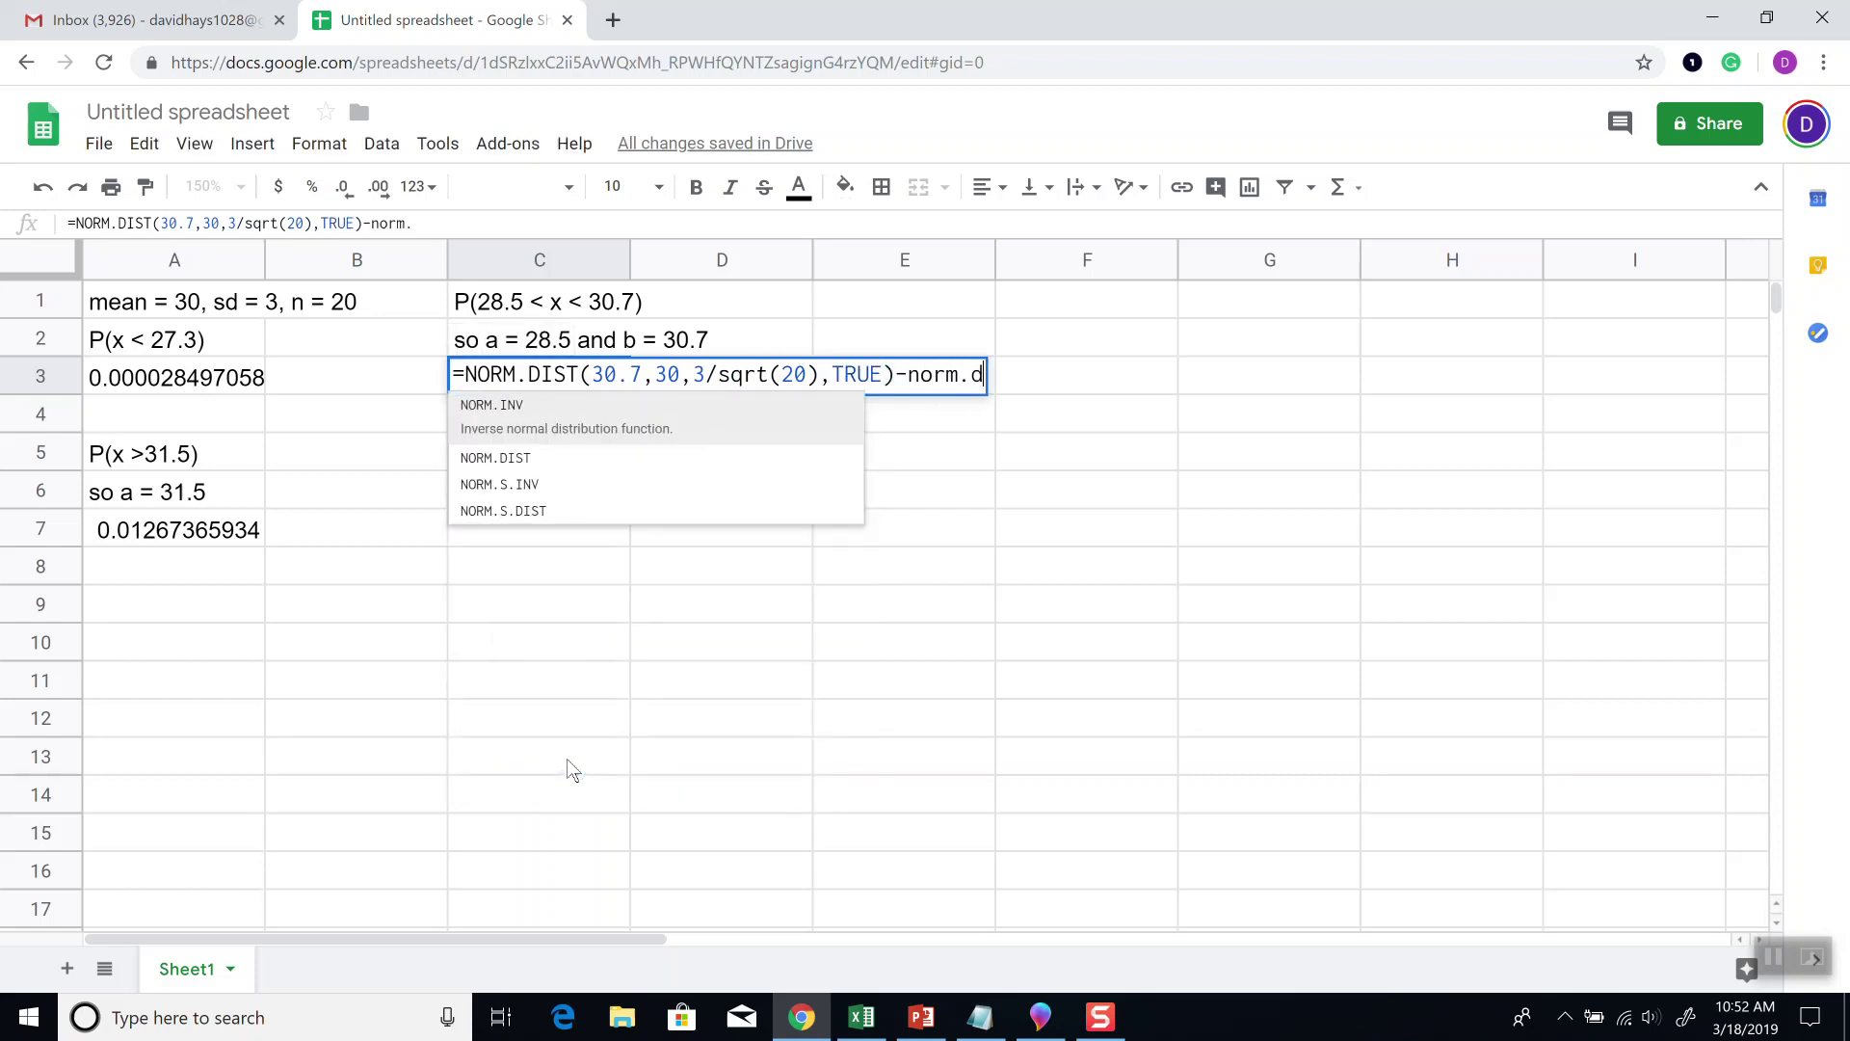
type("ist(")
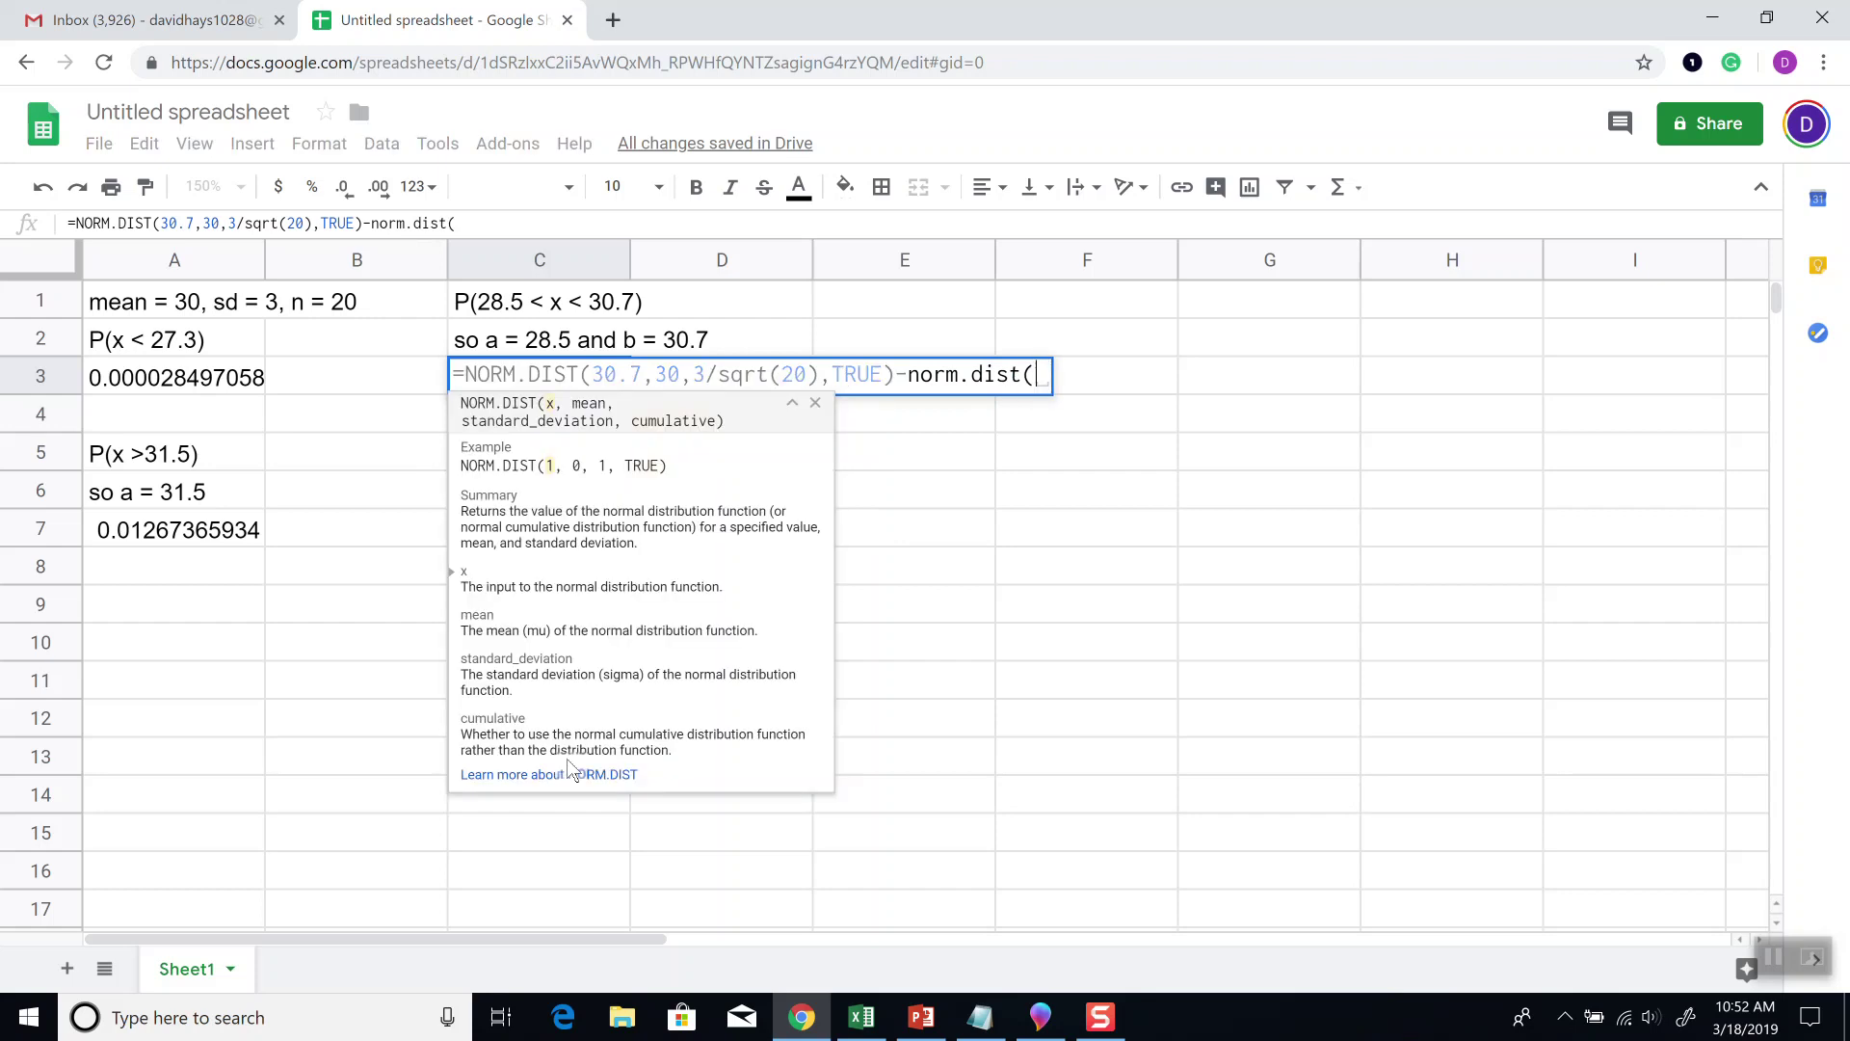
key("alt+Tab")
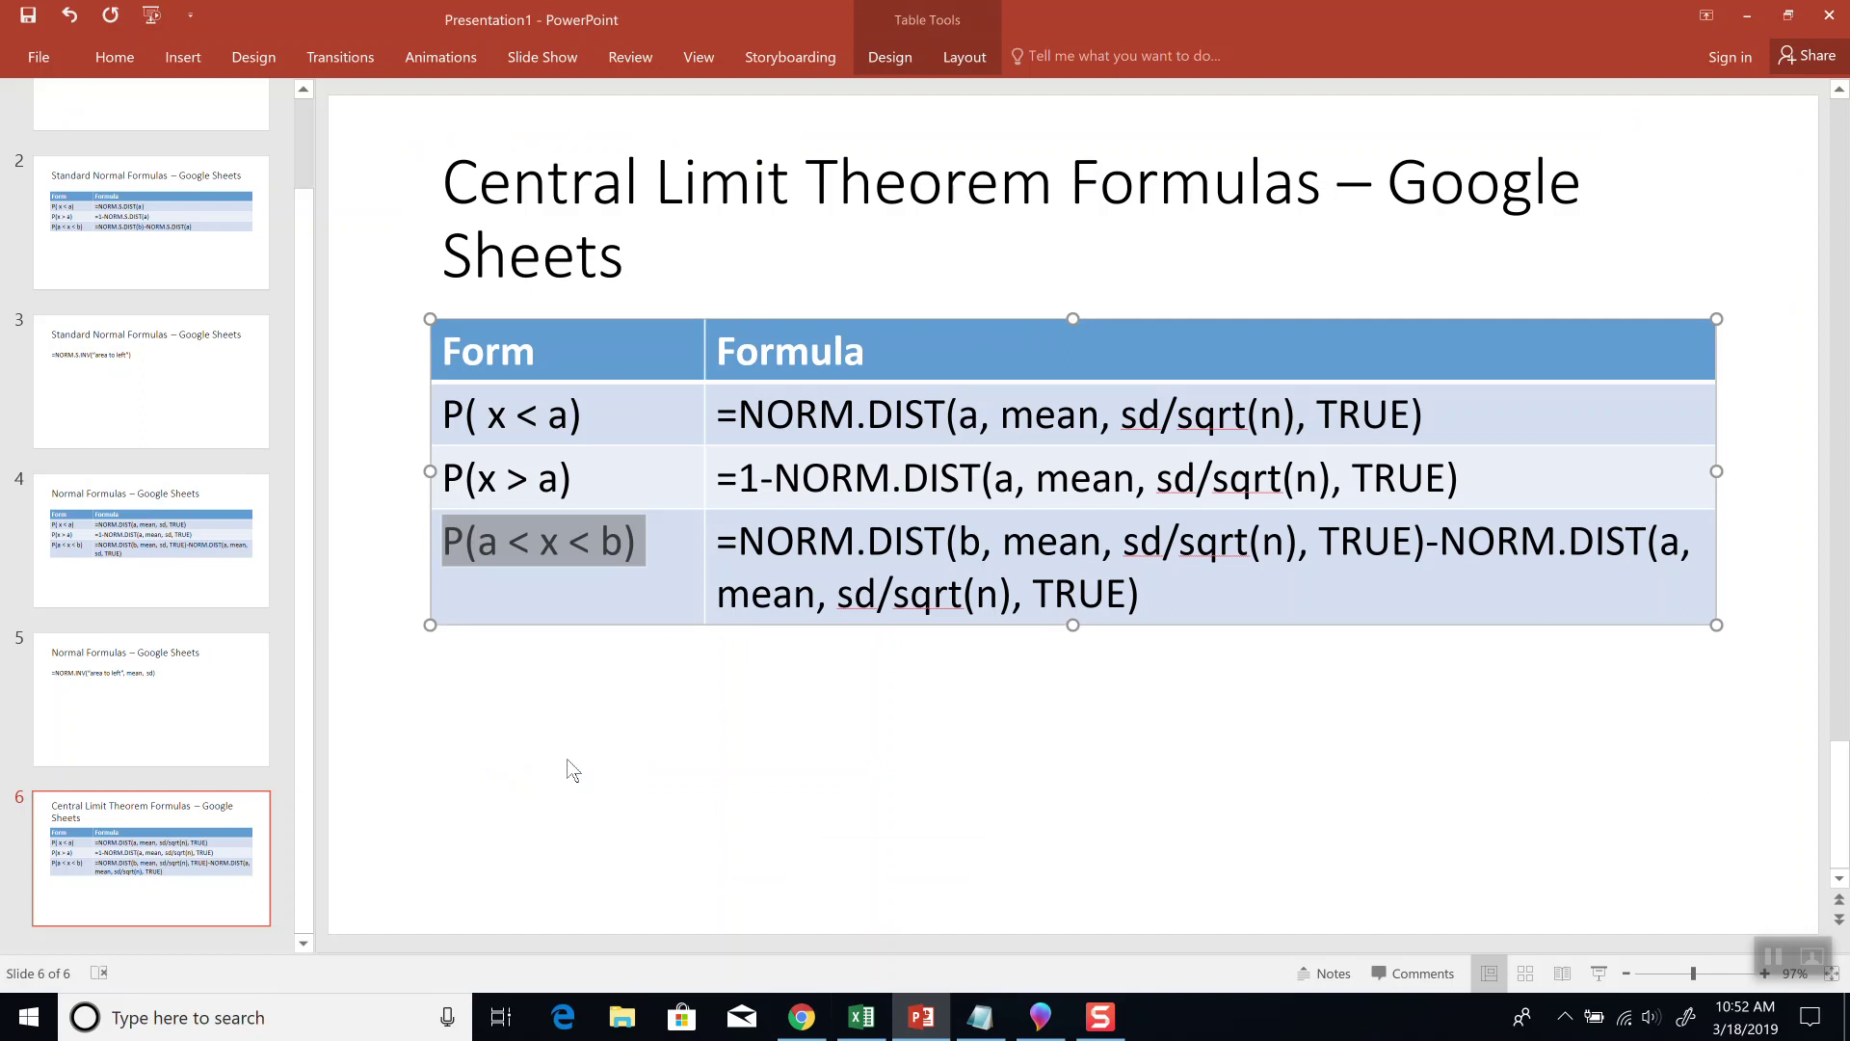
key("alt+Tab")
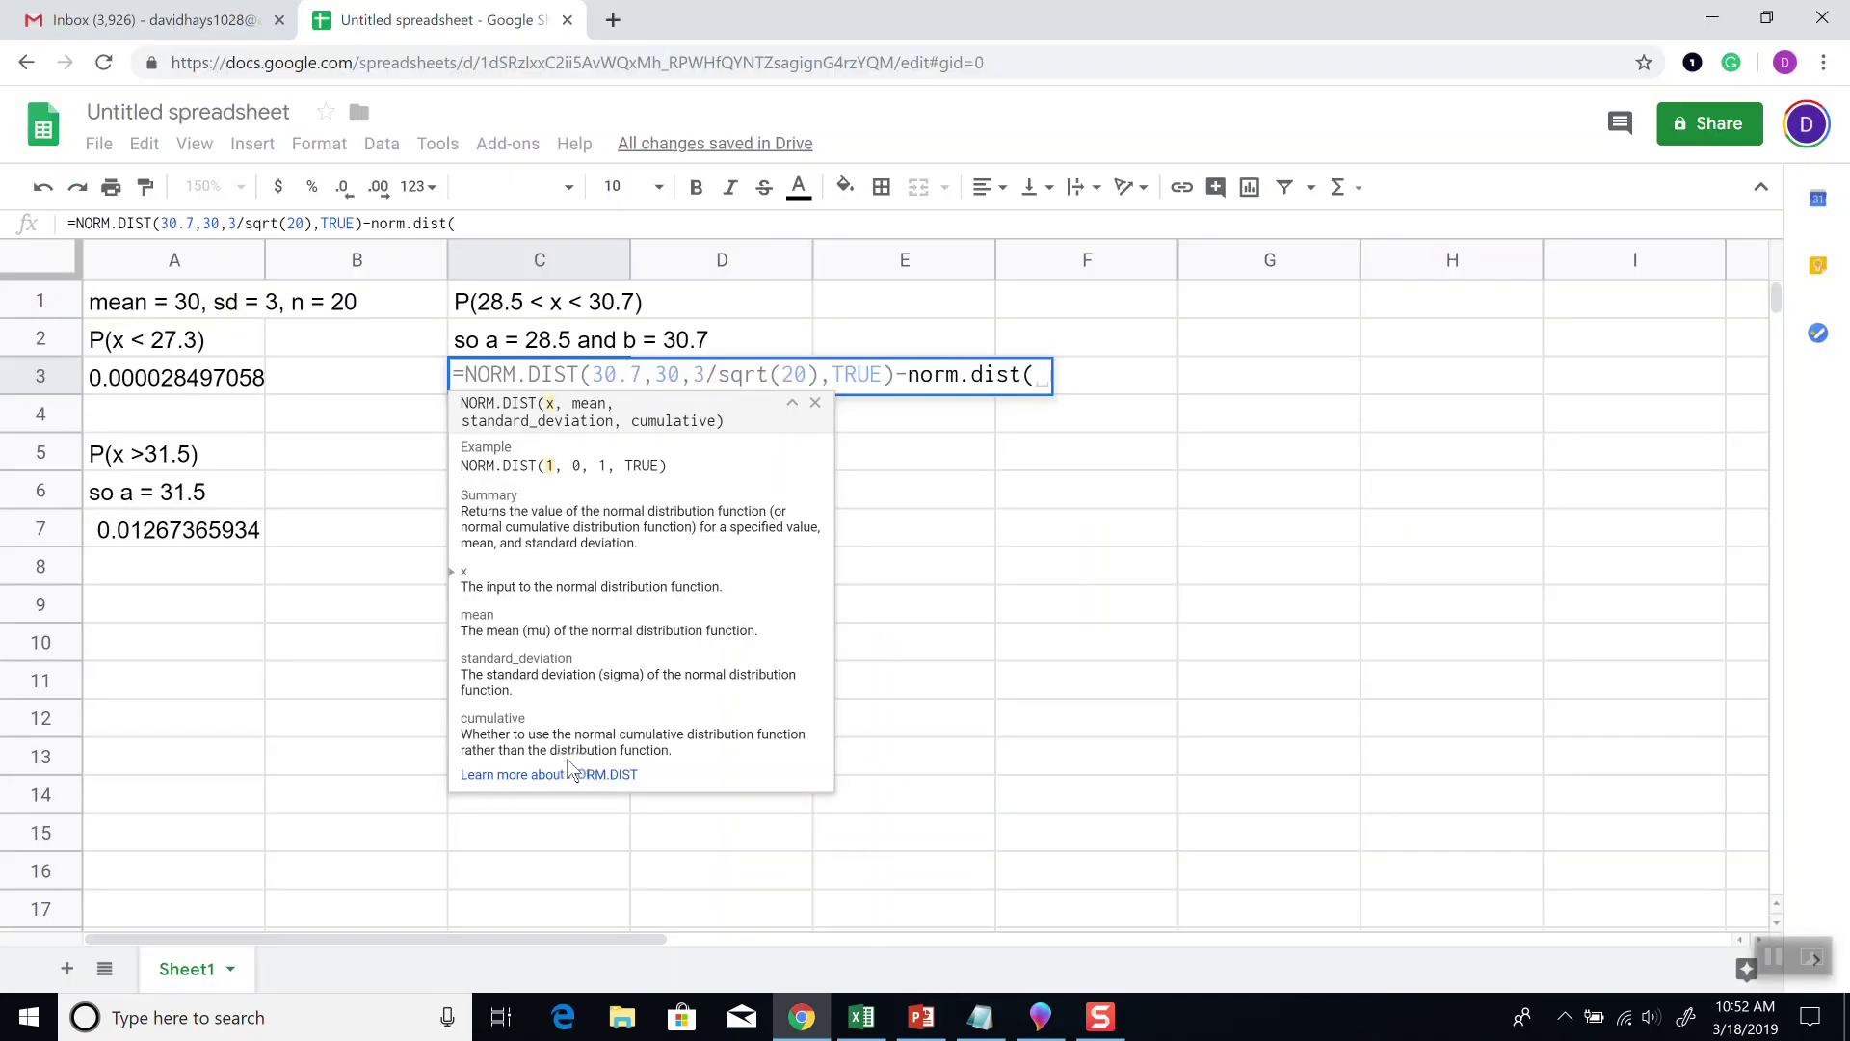
type("28.5,")
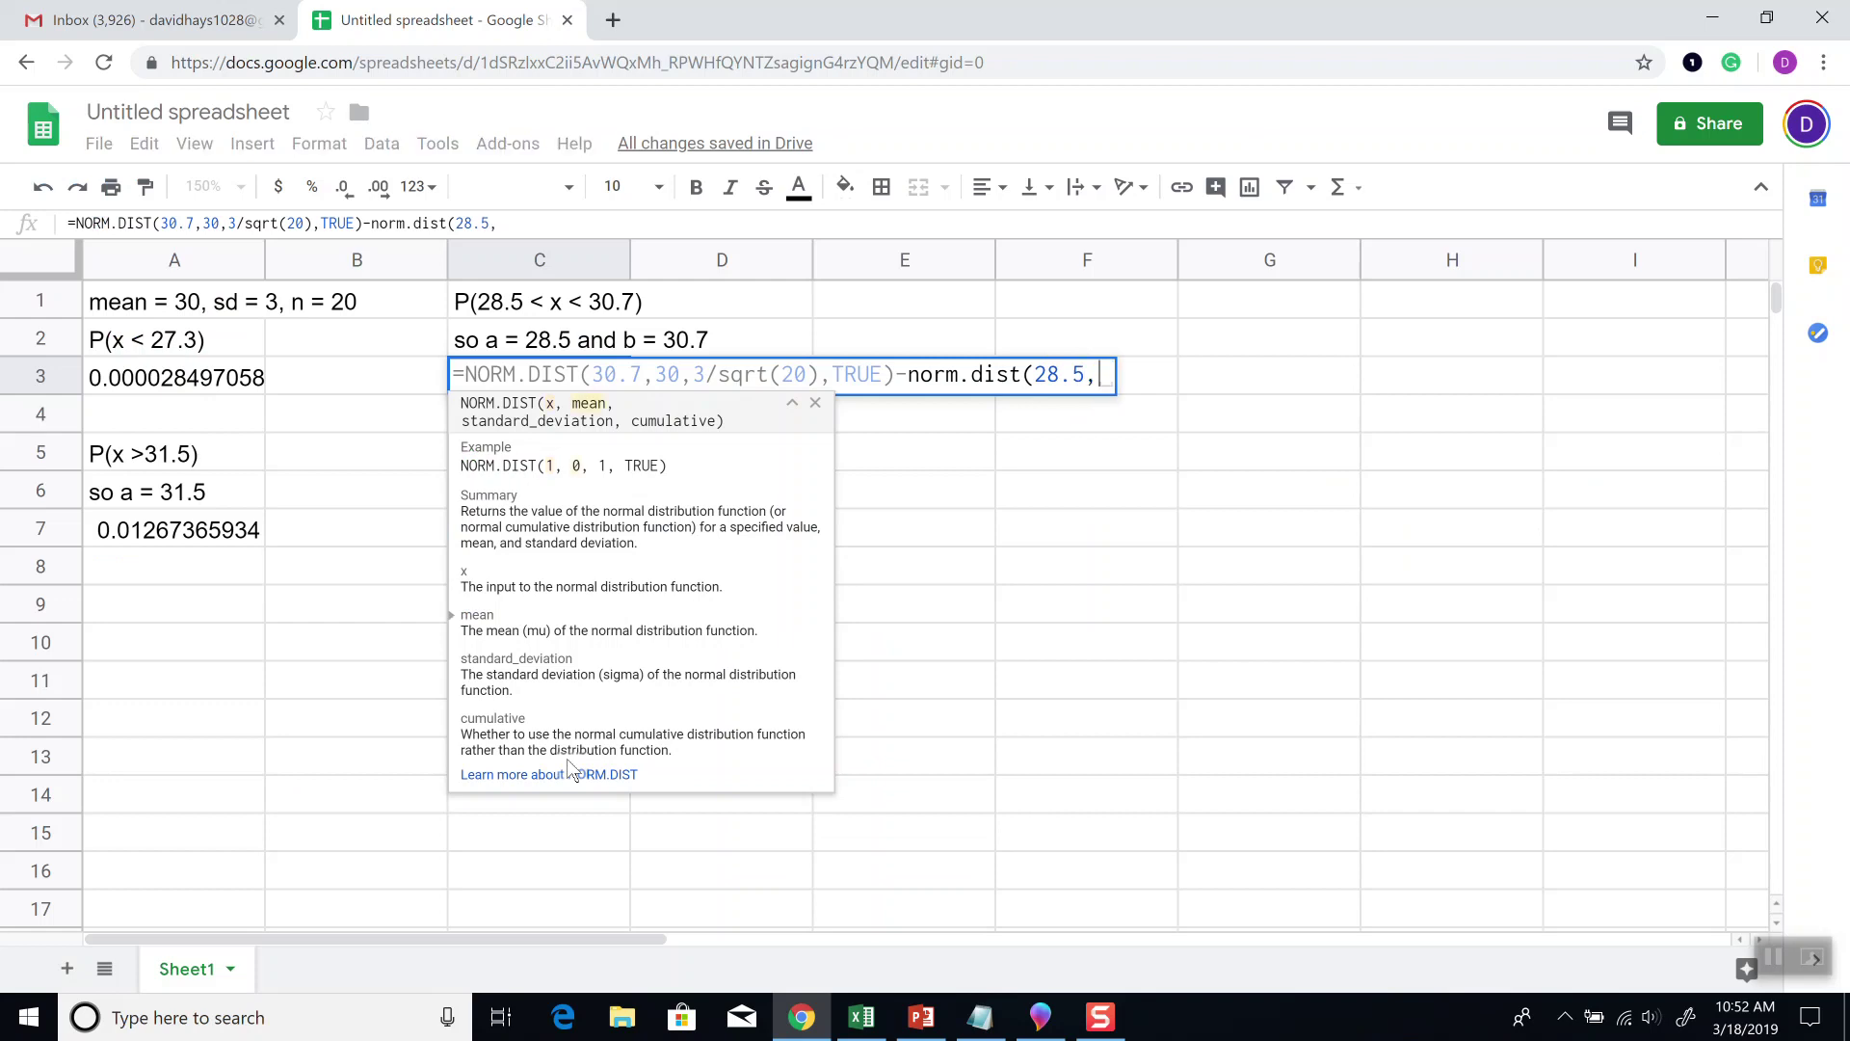
type("30,")
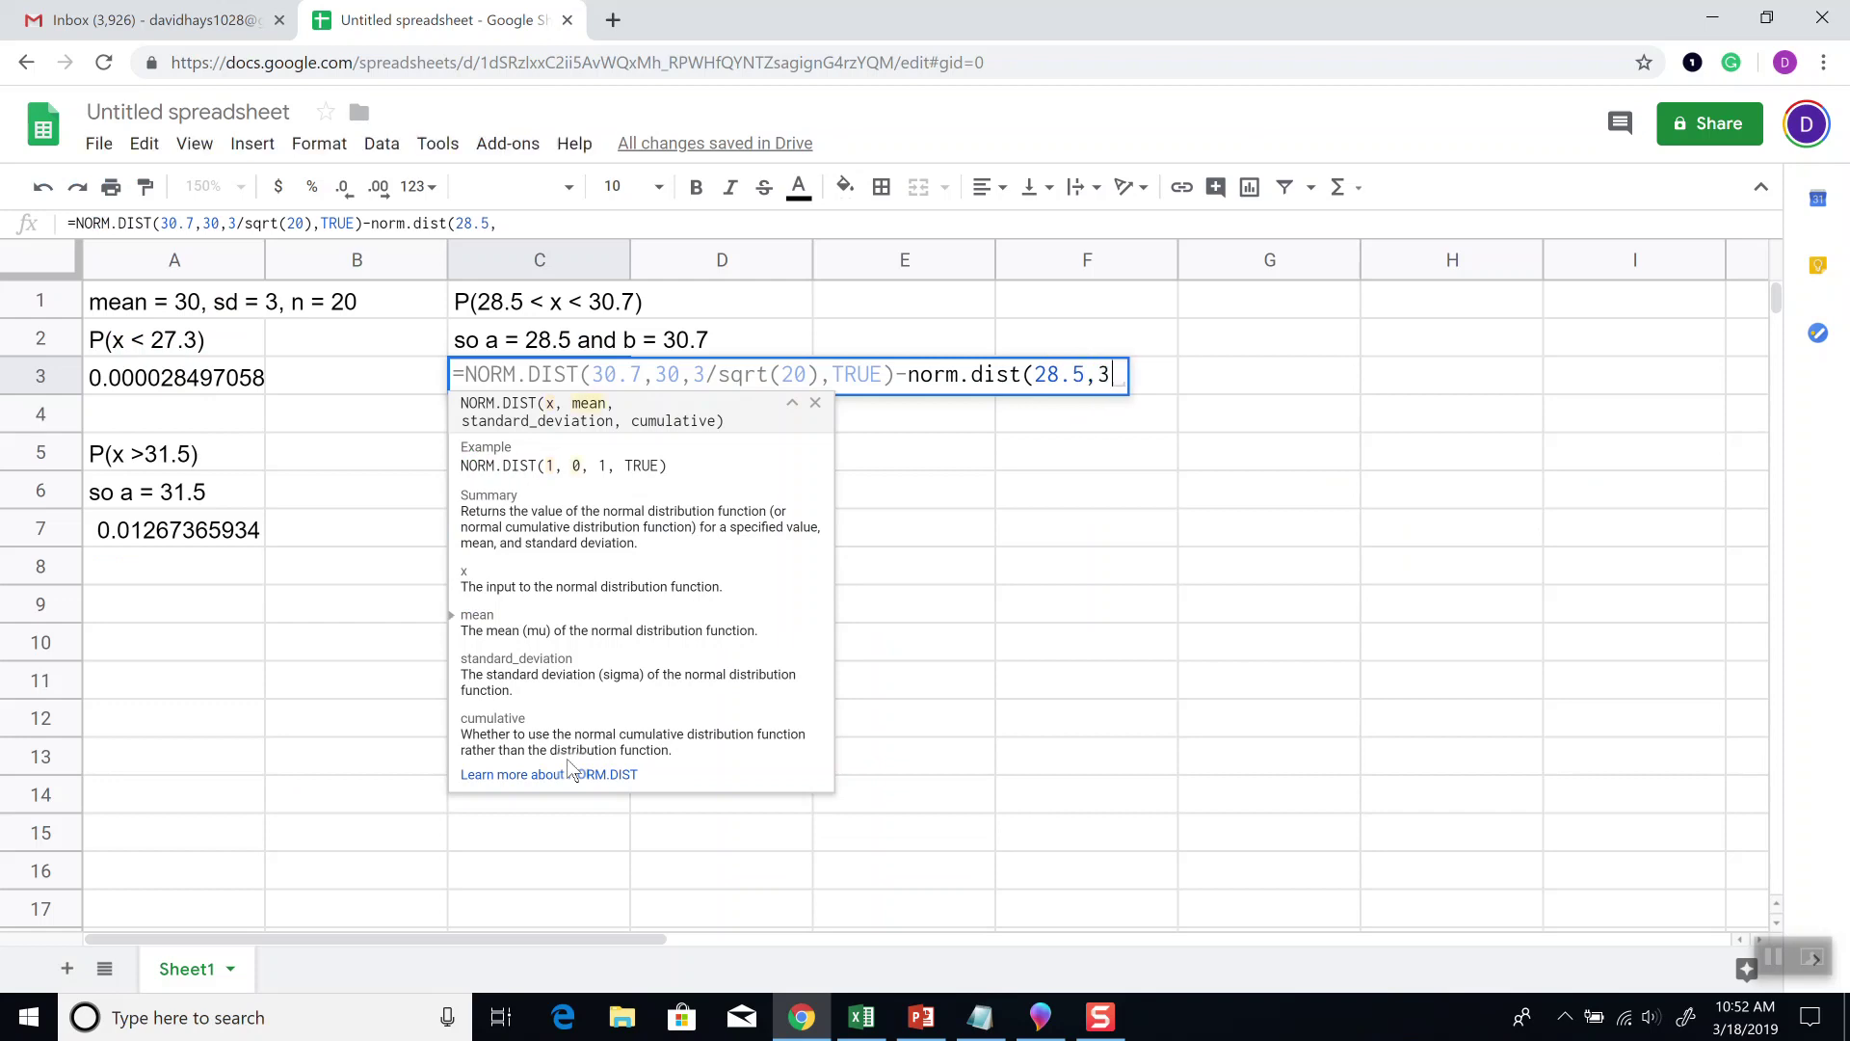
type("3/SQRT")
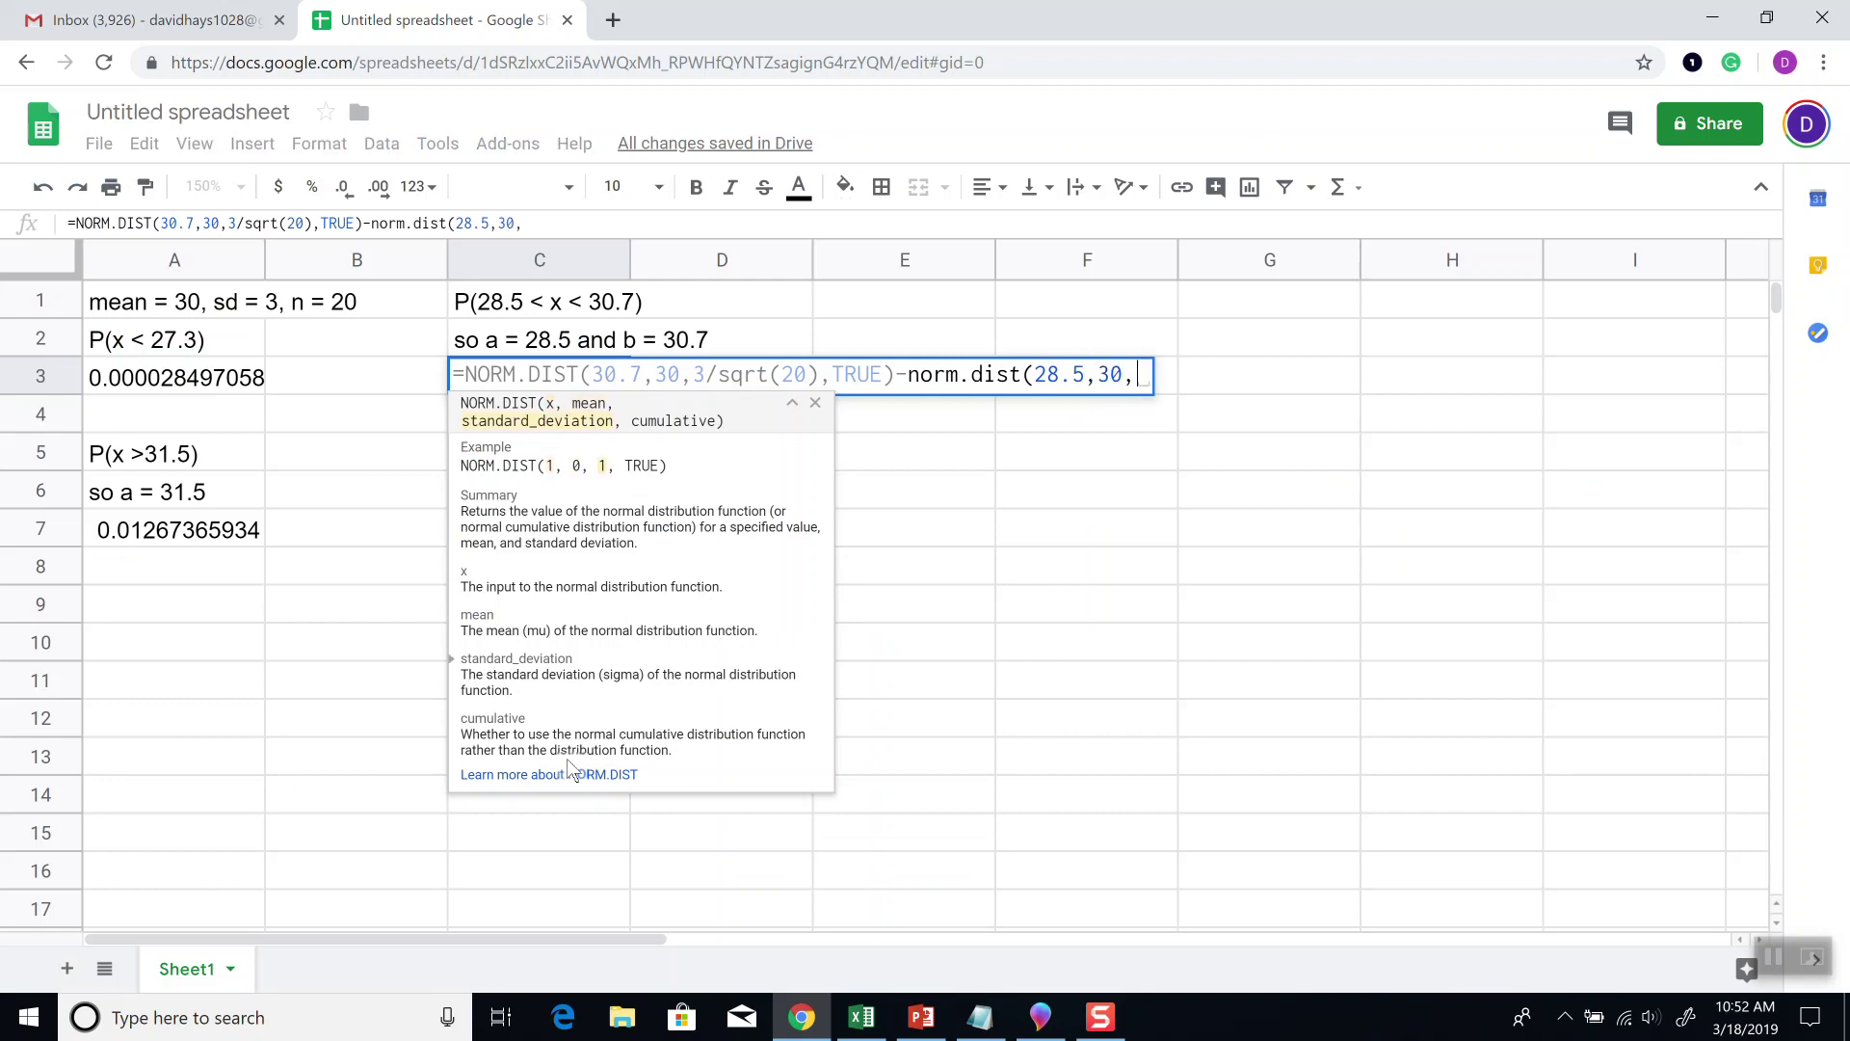
type("(")
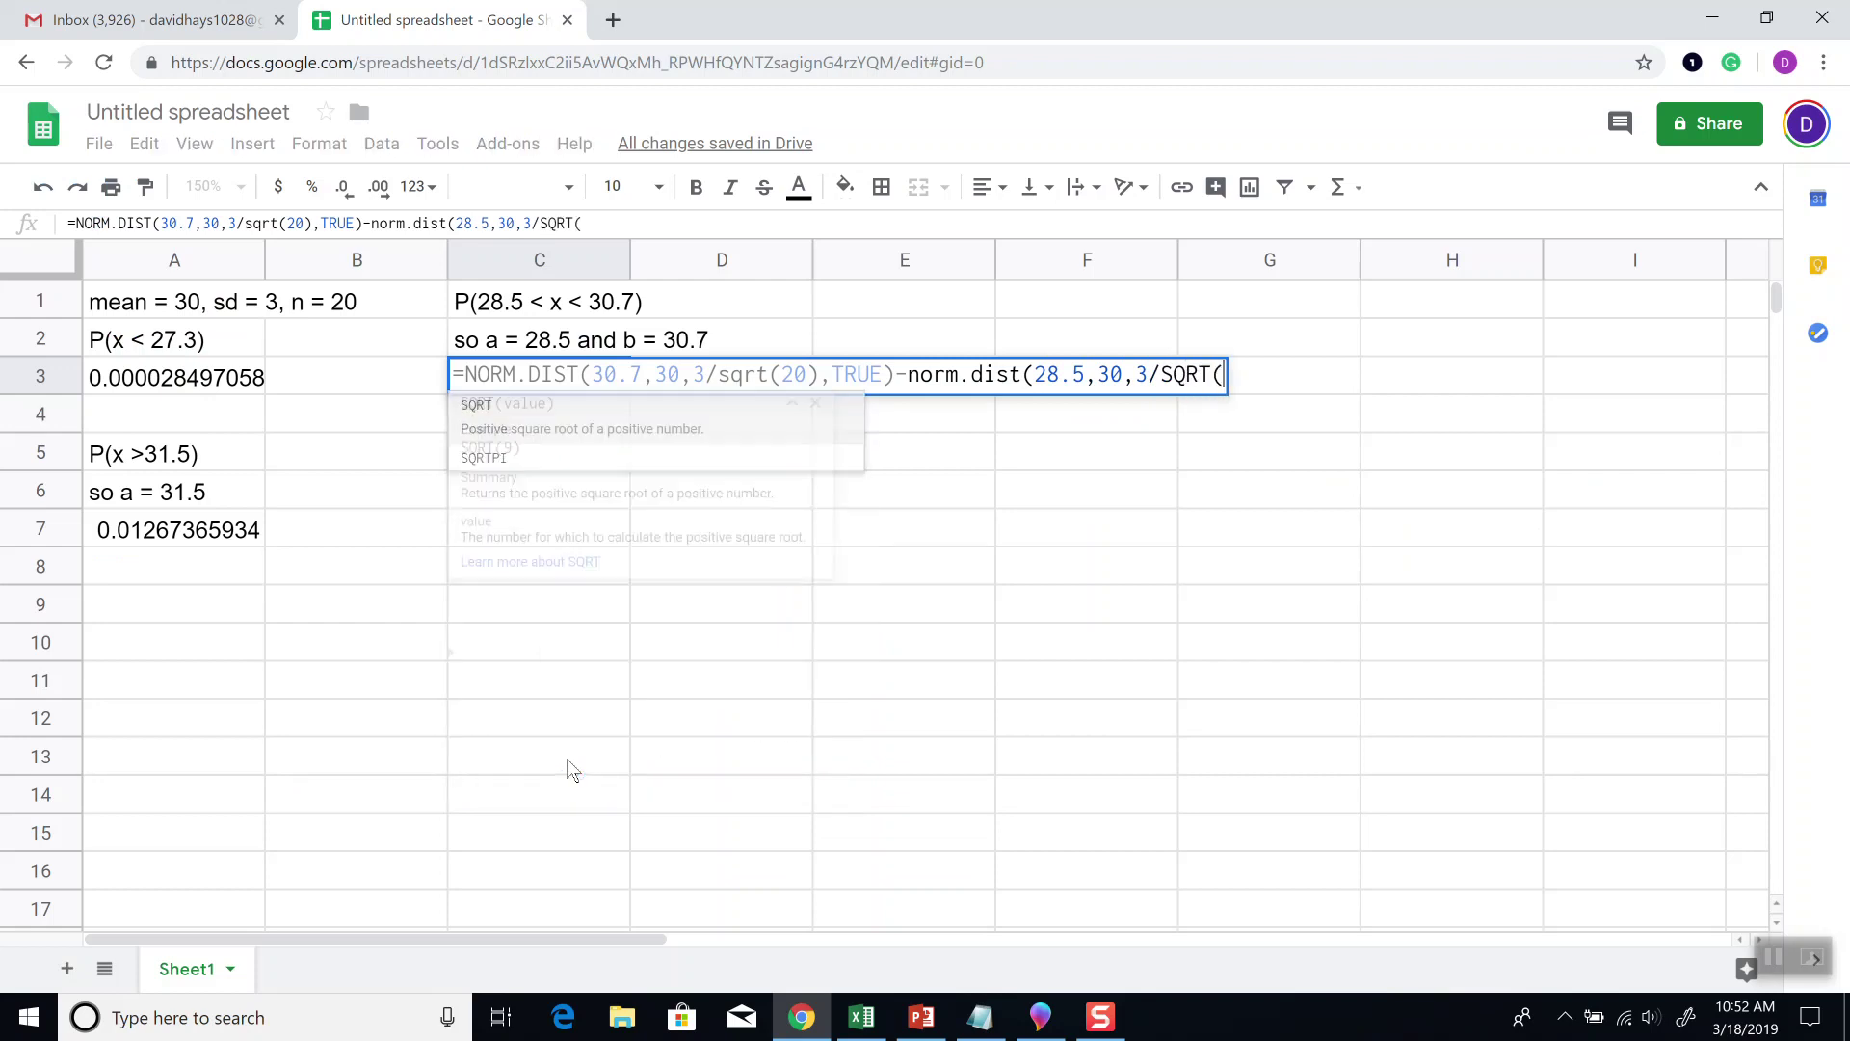
type("20)")
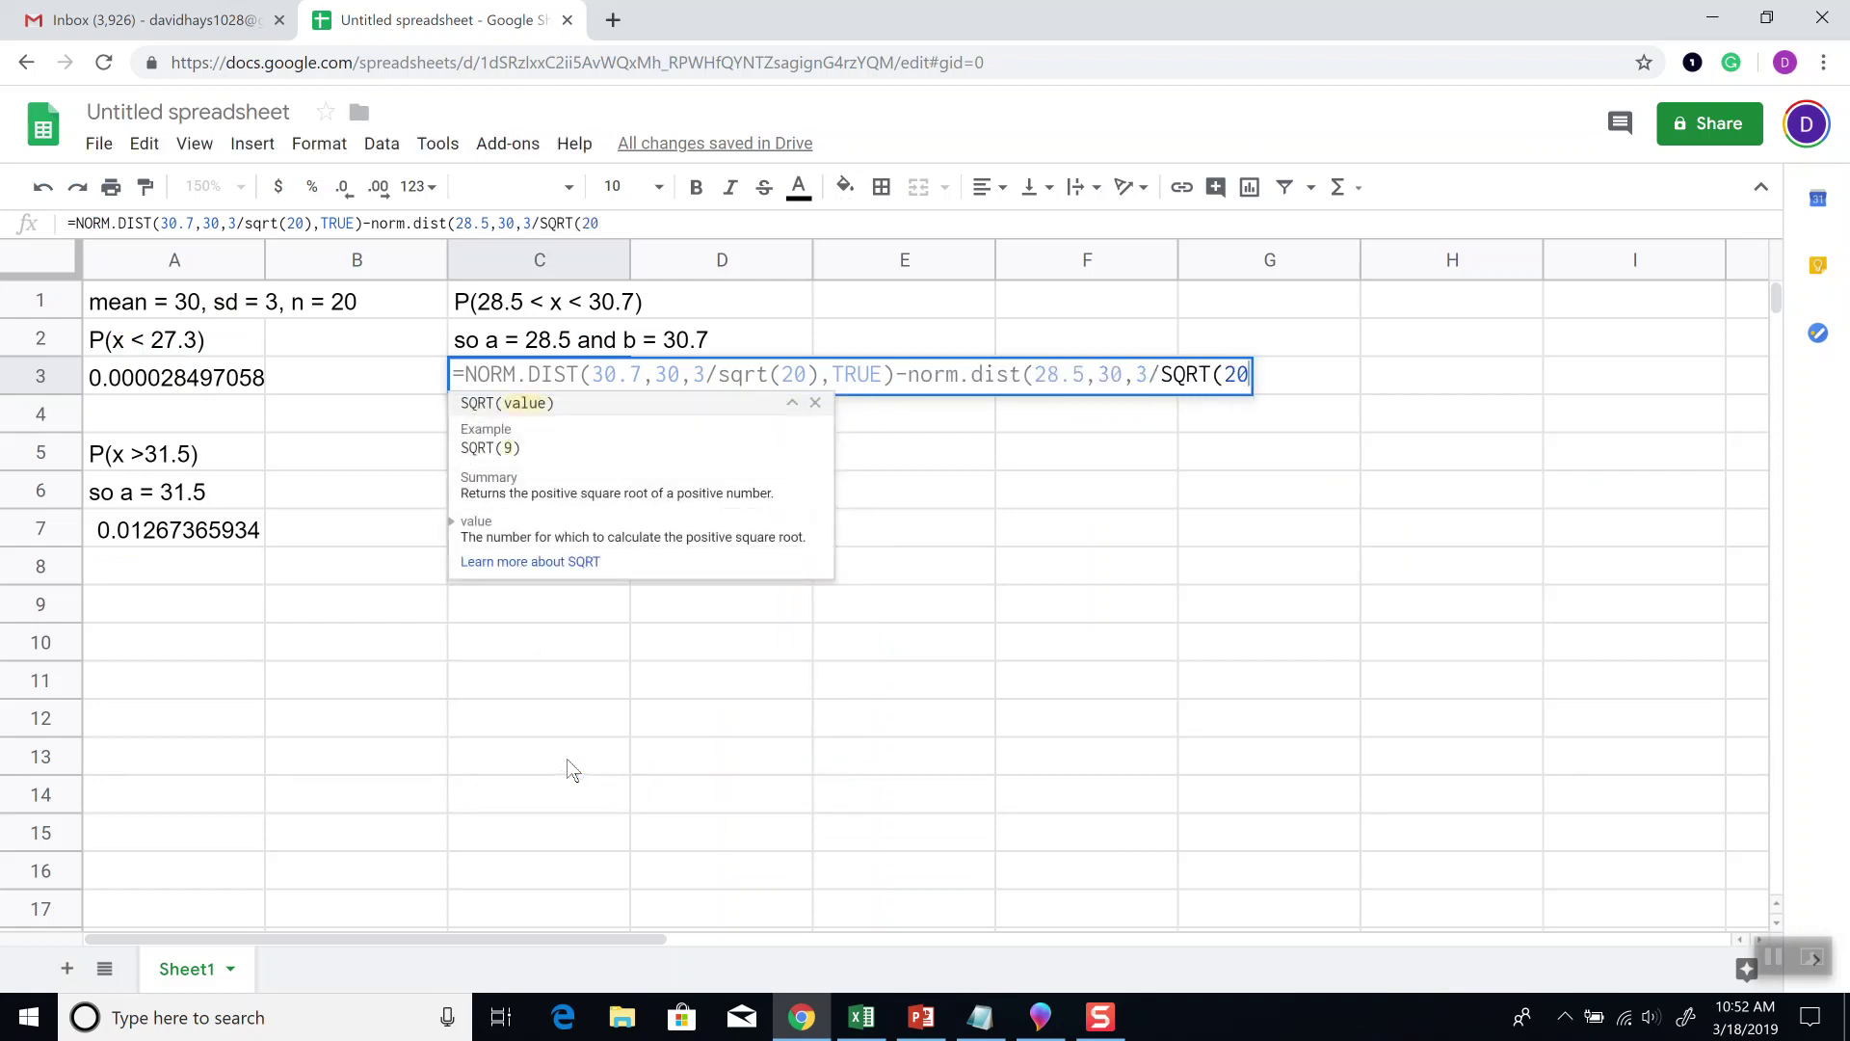
type(",TR")
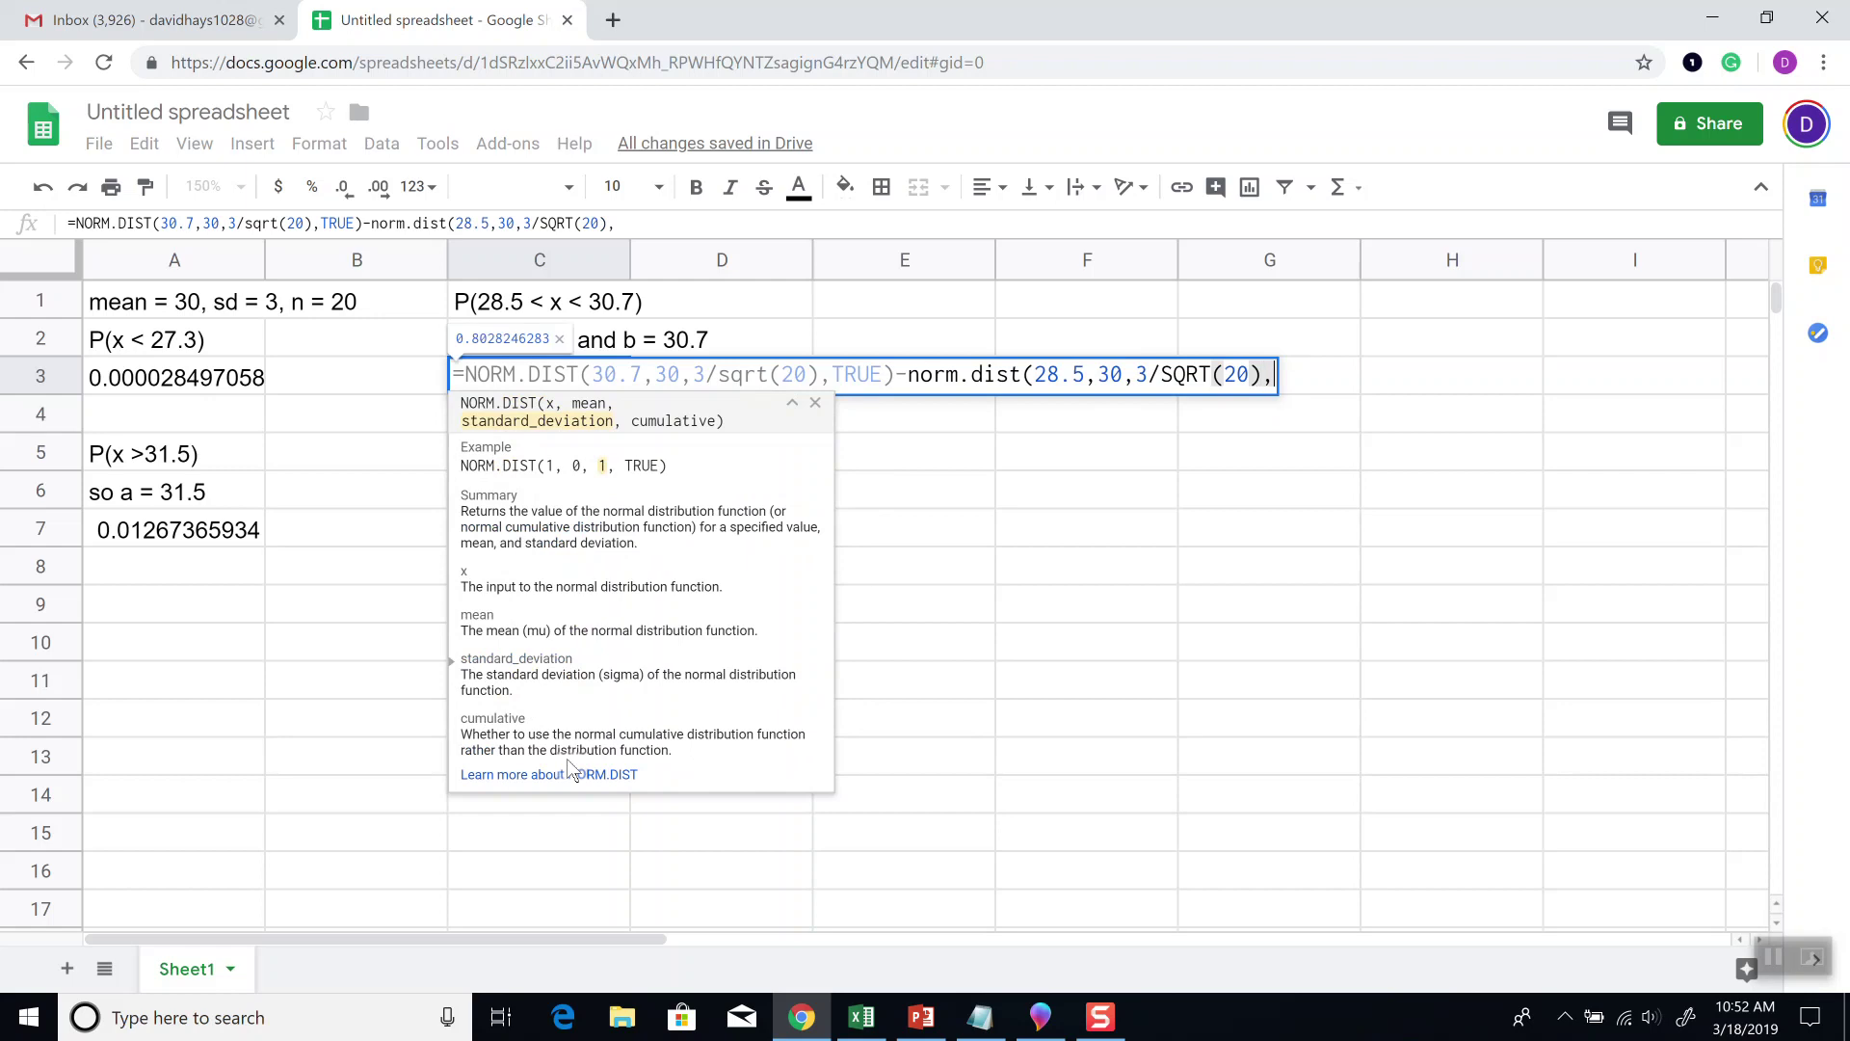
type("UE)")
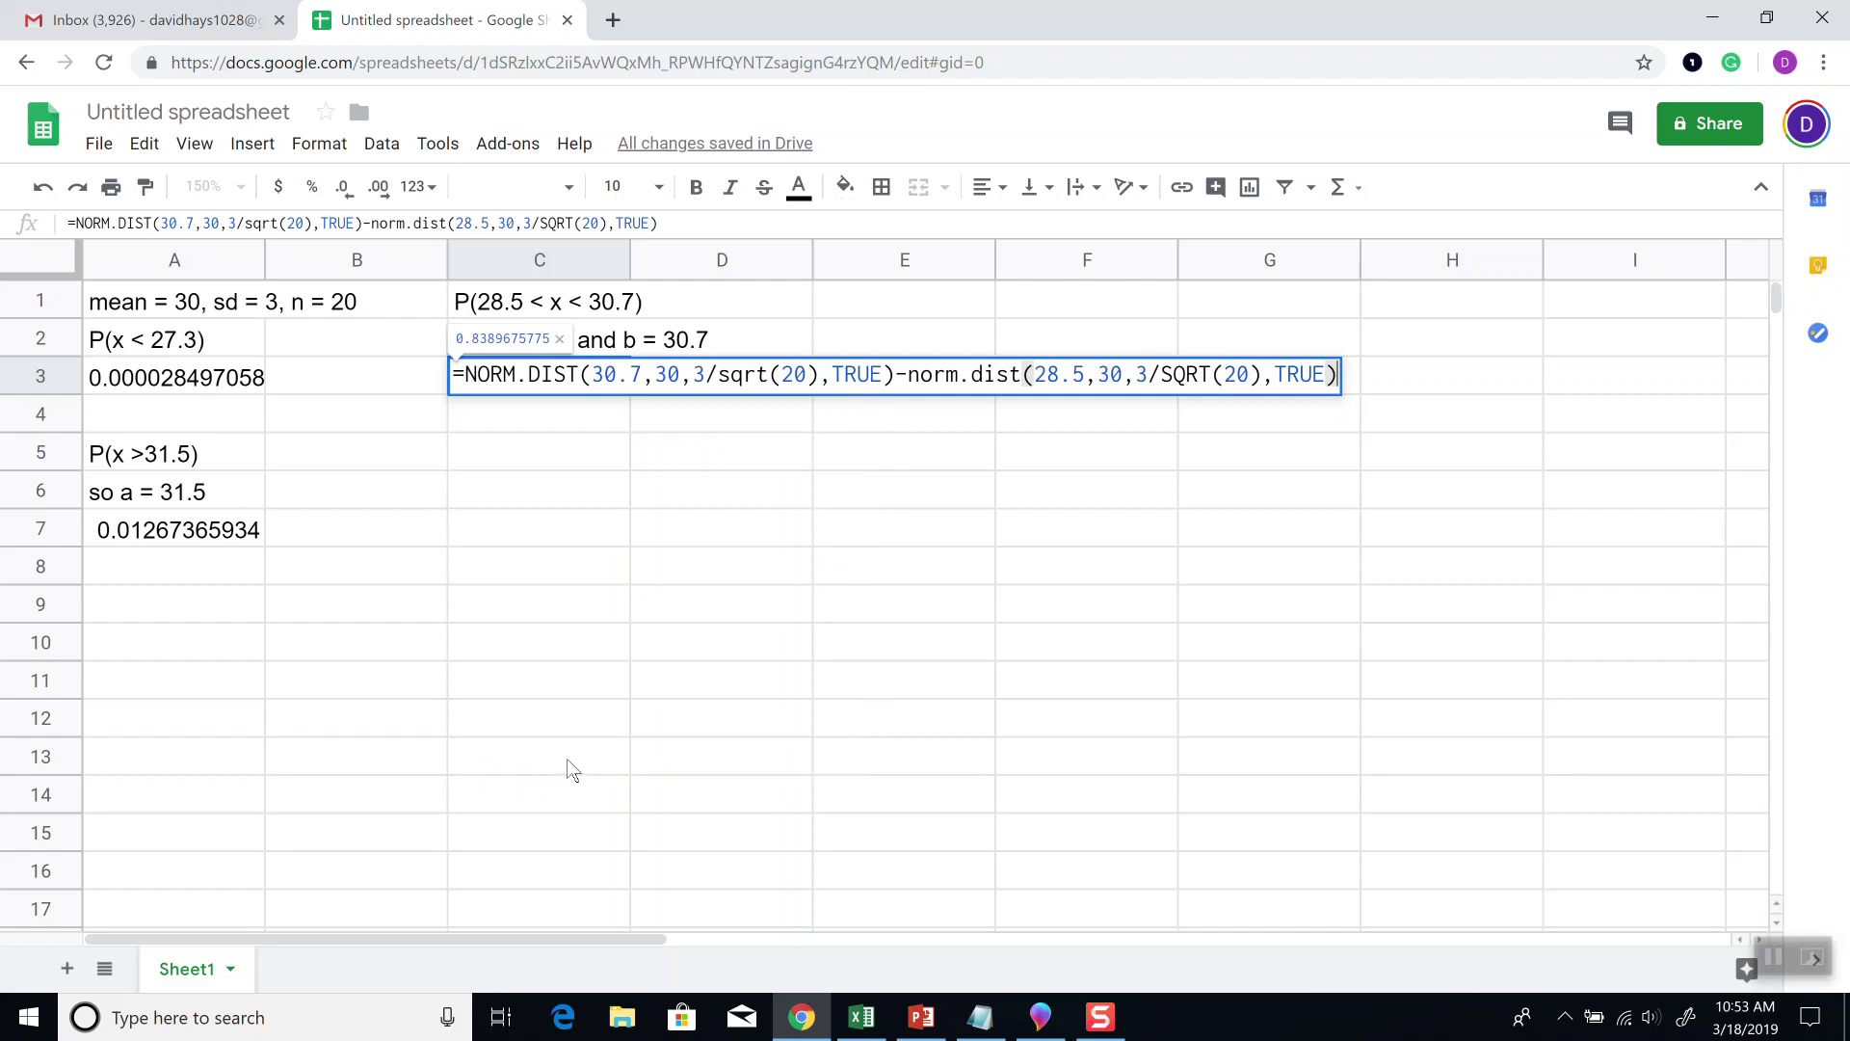
Step: Commit the C3 formula so it shows 0.8389675775
key("Return")
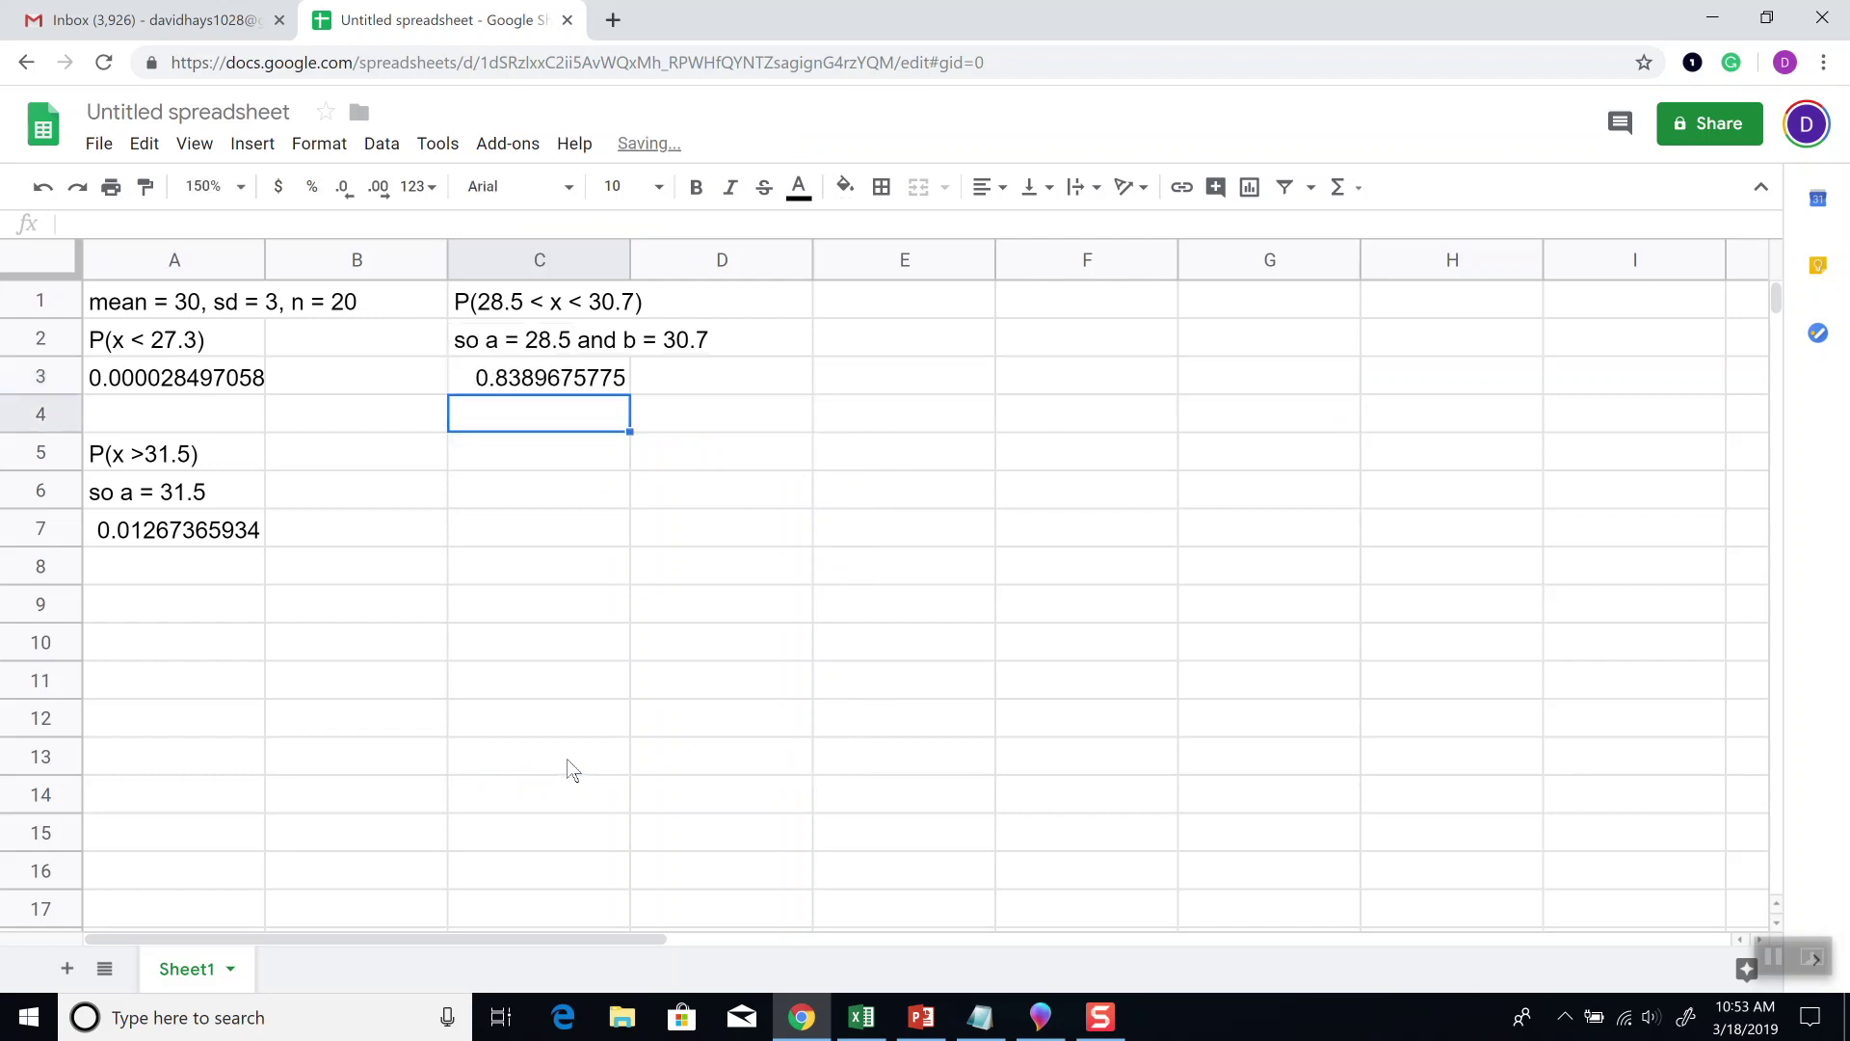